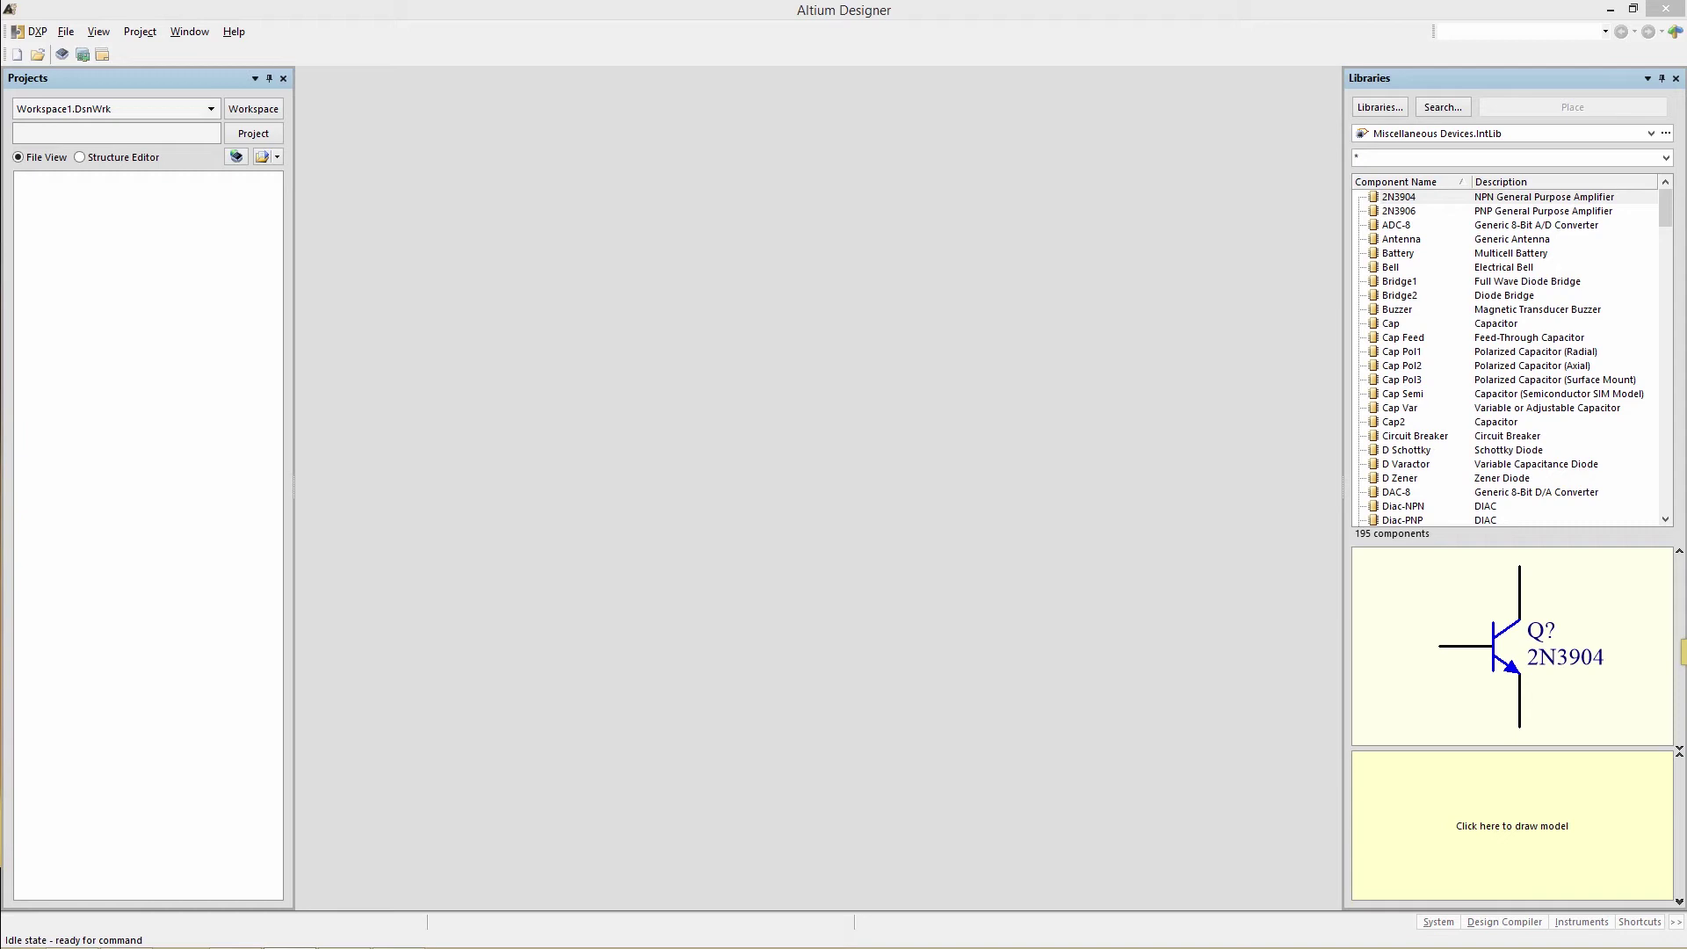
Create a new PCB project named VCO.
click(66, 32)
mouse_move(132, 53)
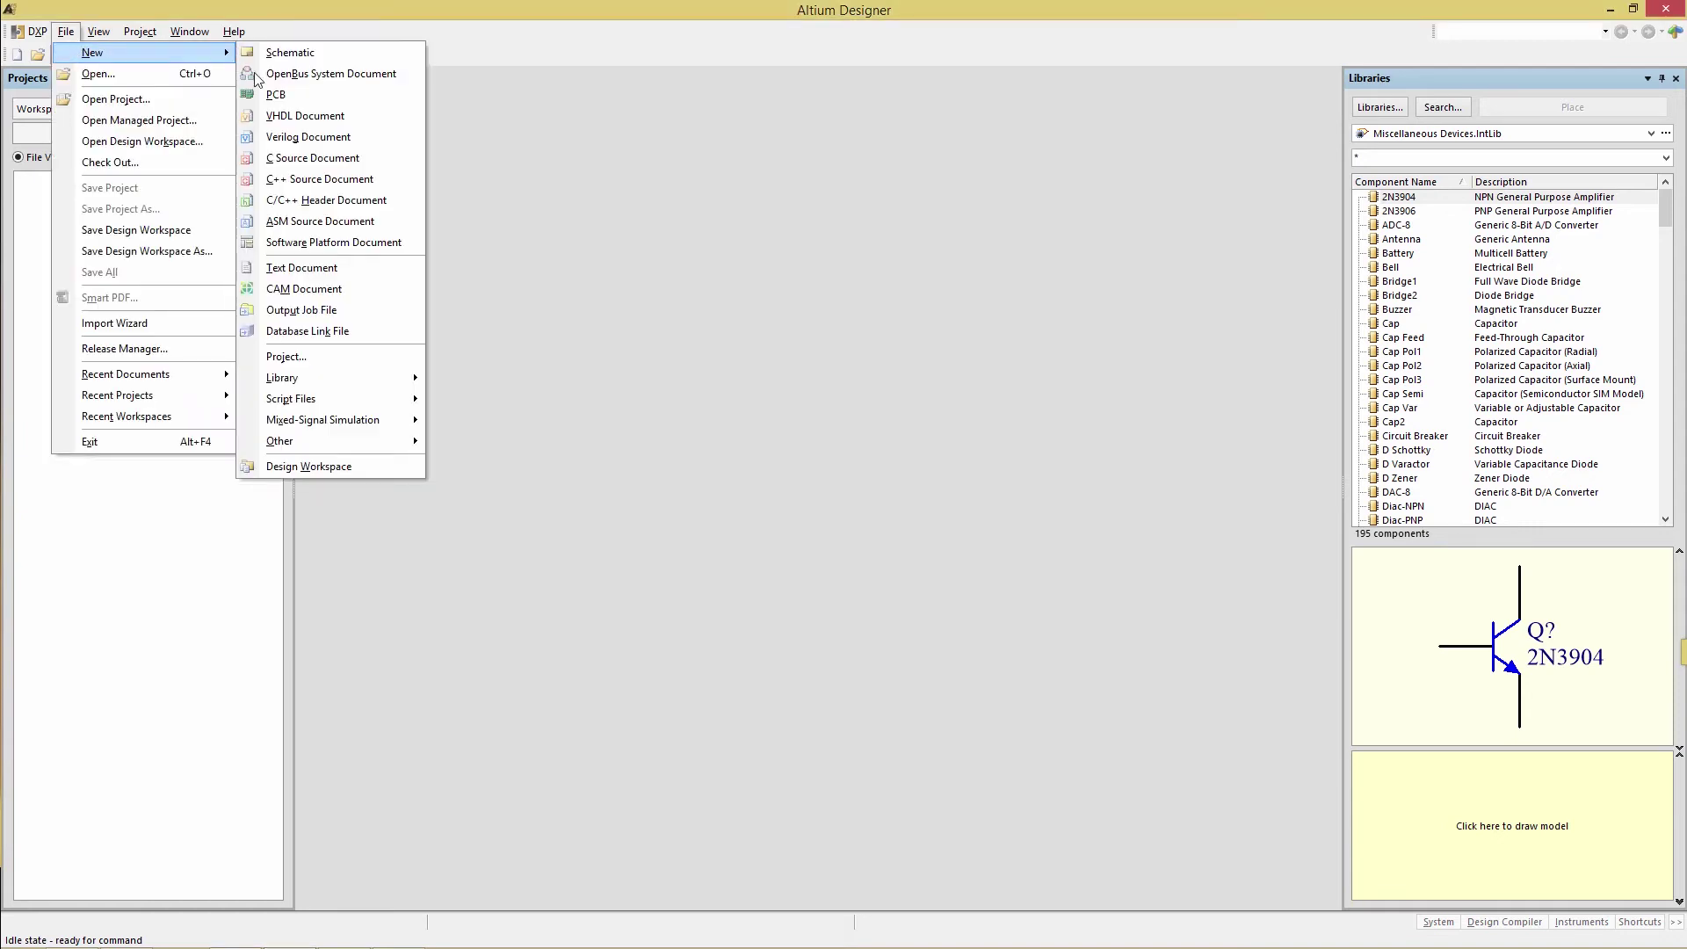
click(289, 358)
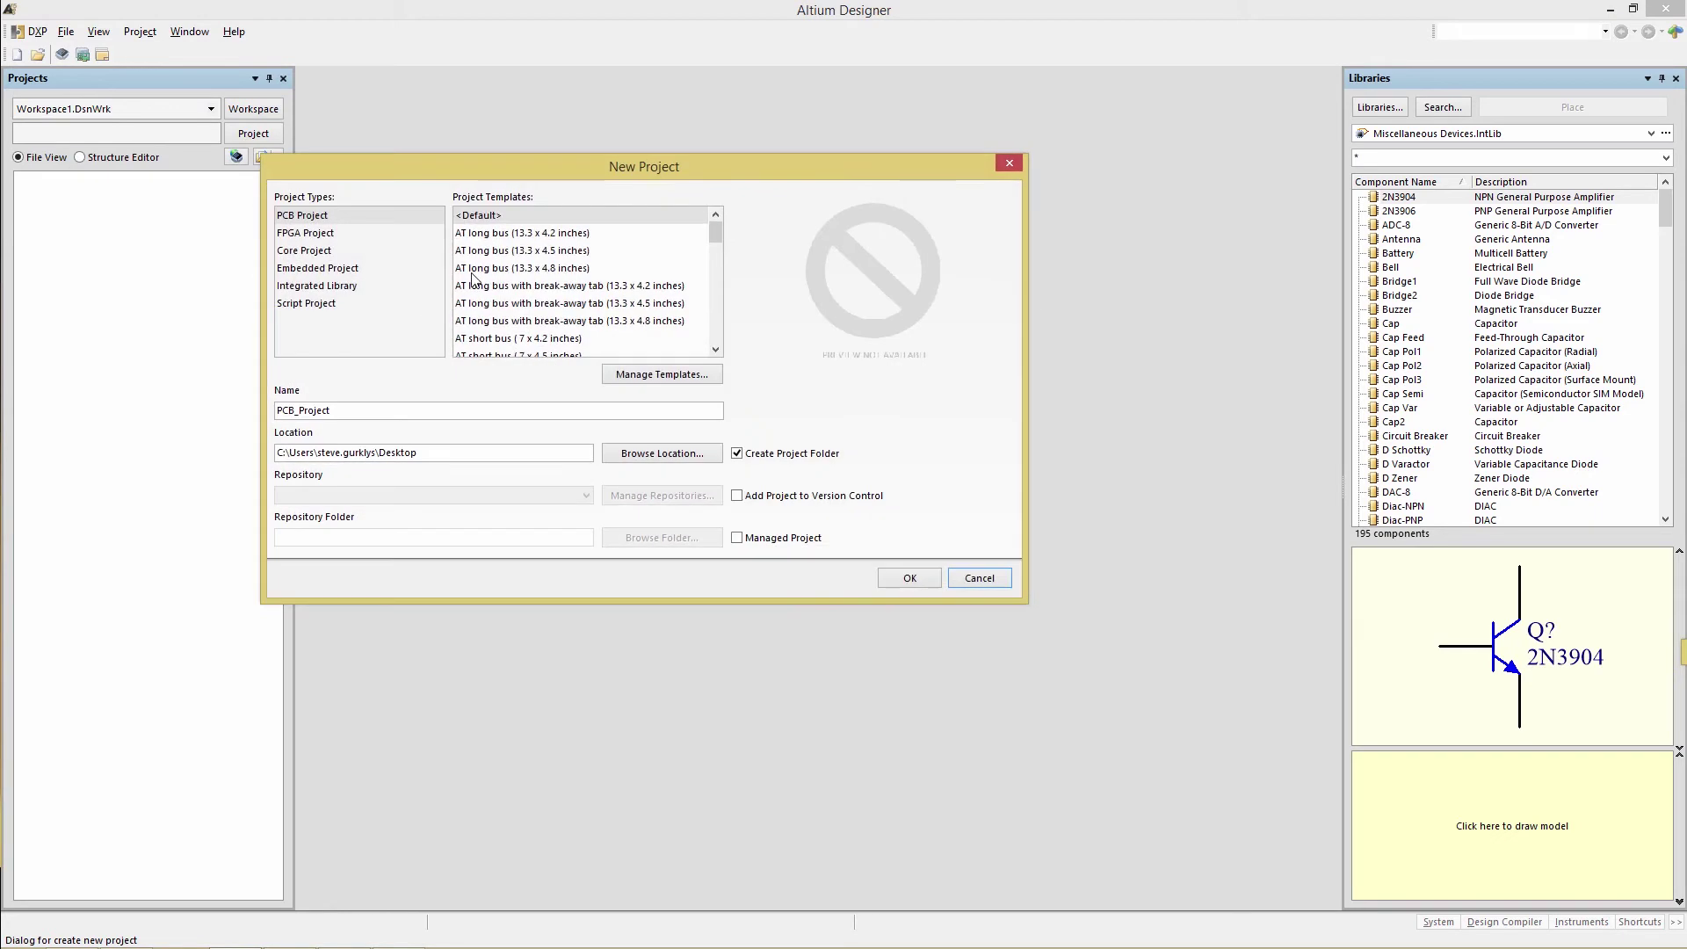
drag(339, 410, 265, 409)
text(VCO)
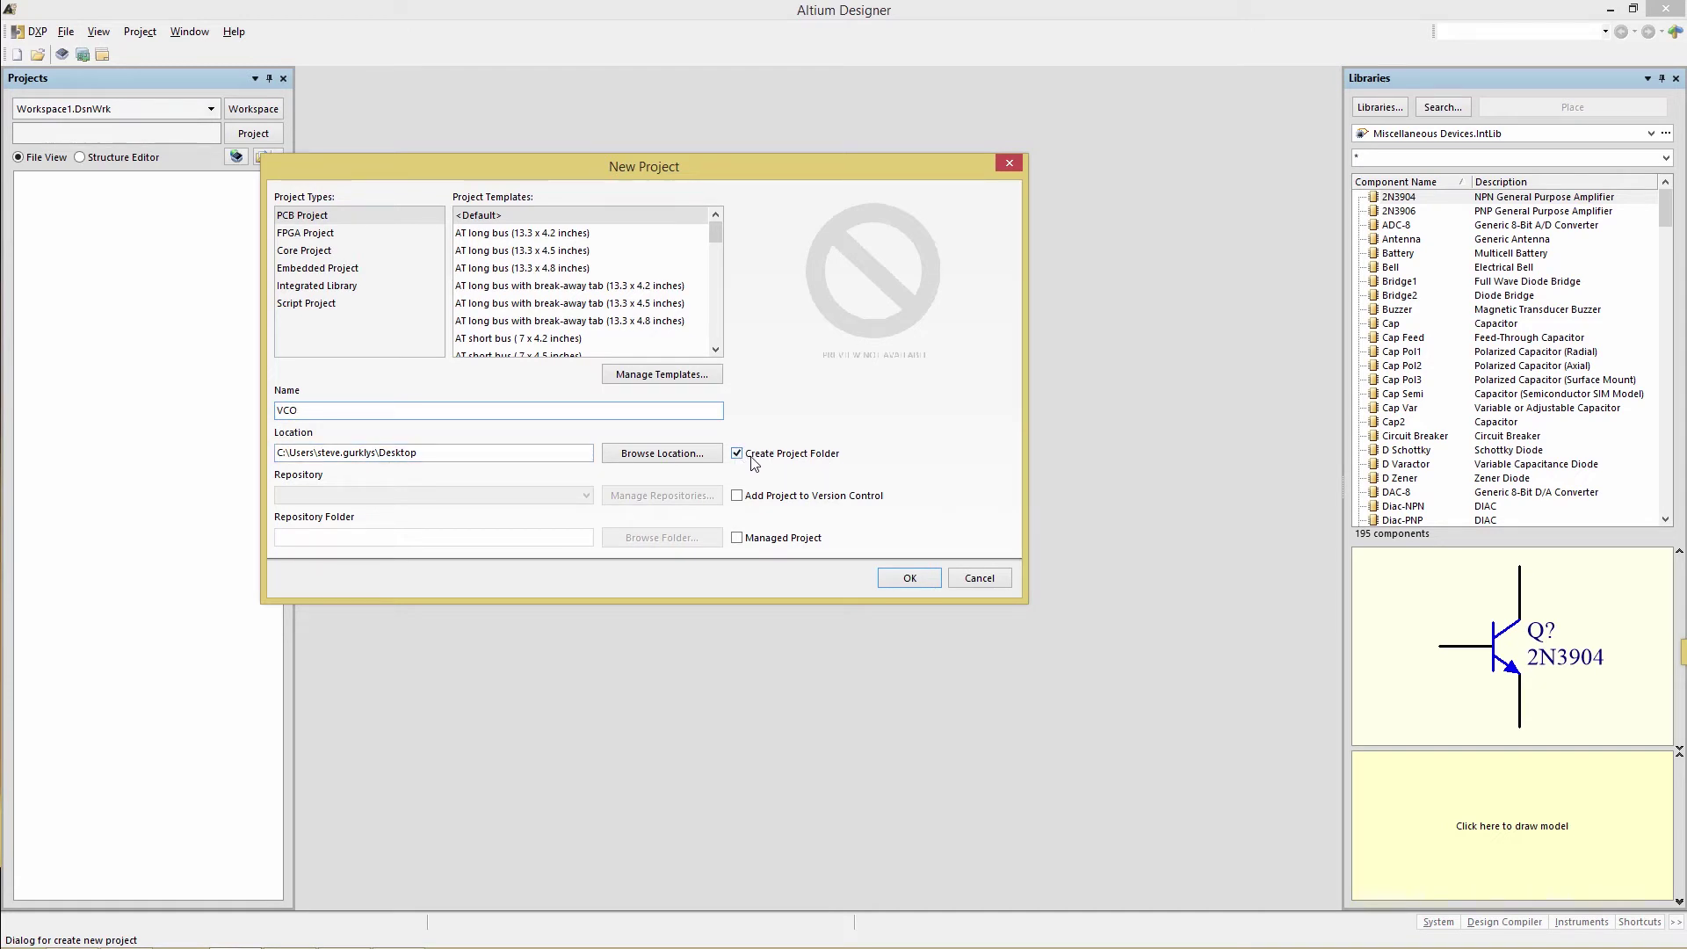
click(904, 577)
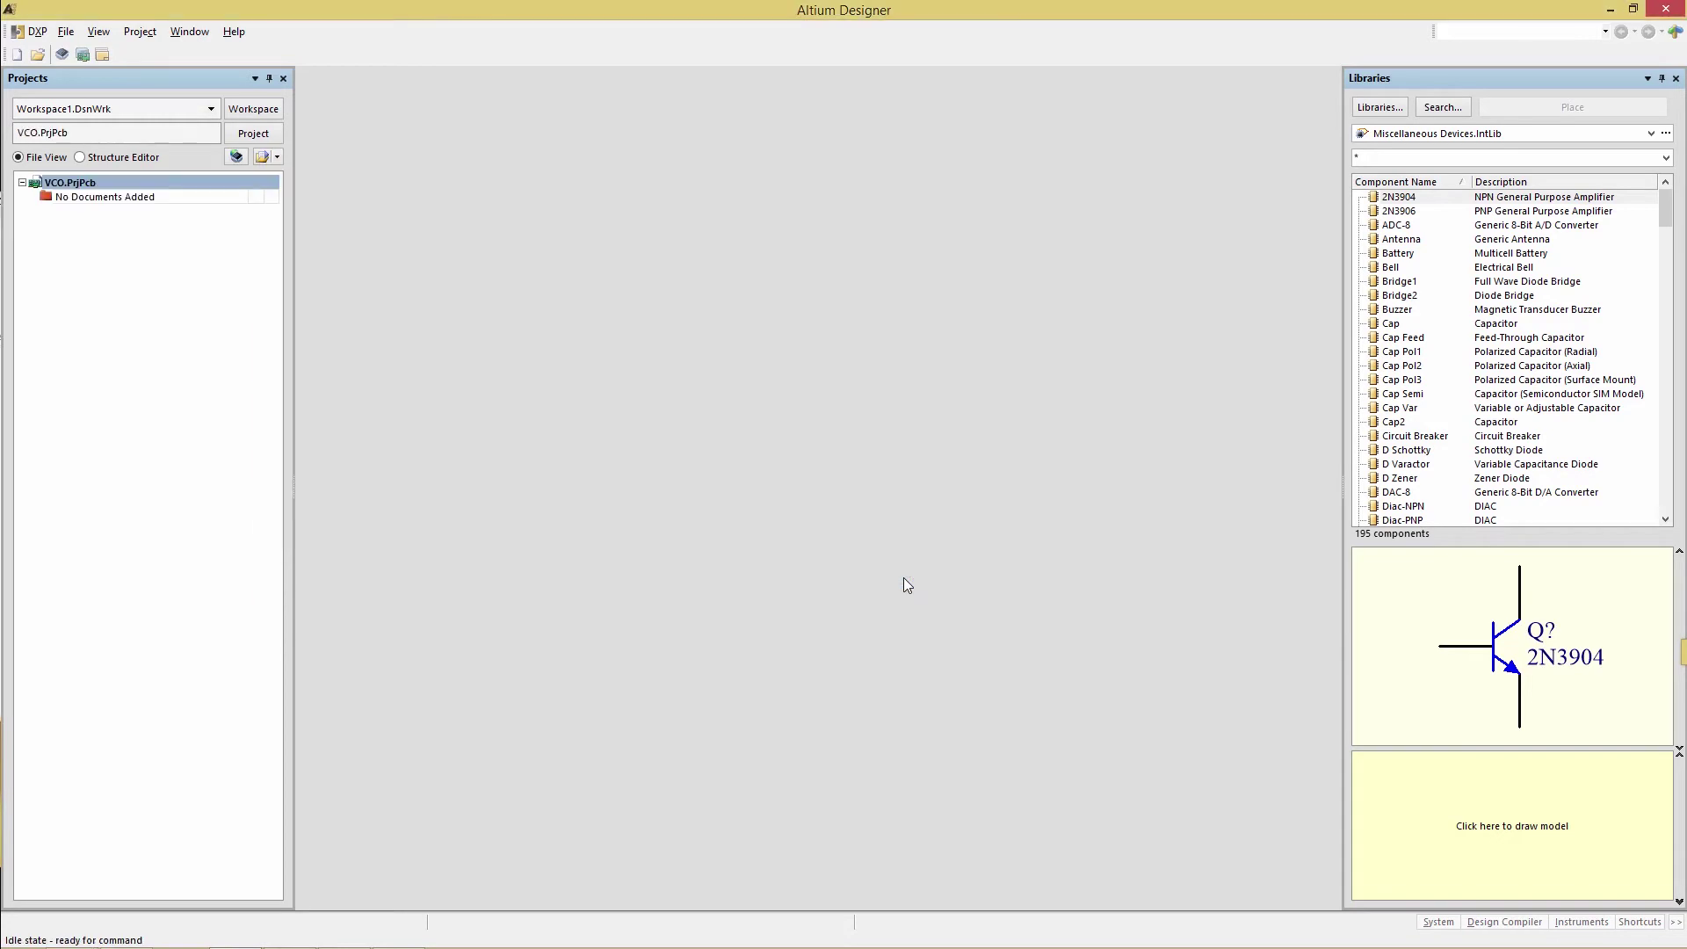
Add a new blank schematic sheet to the VCO project.
right_click(89, 182)
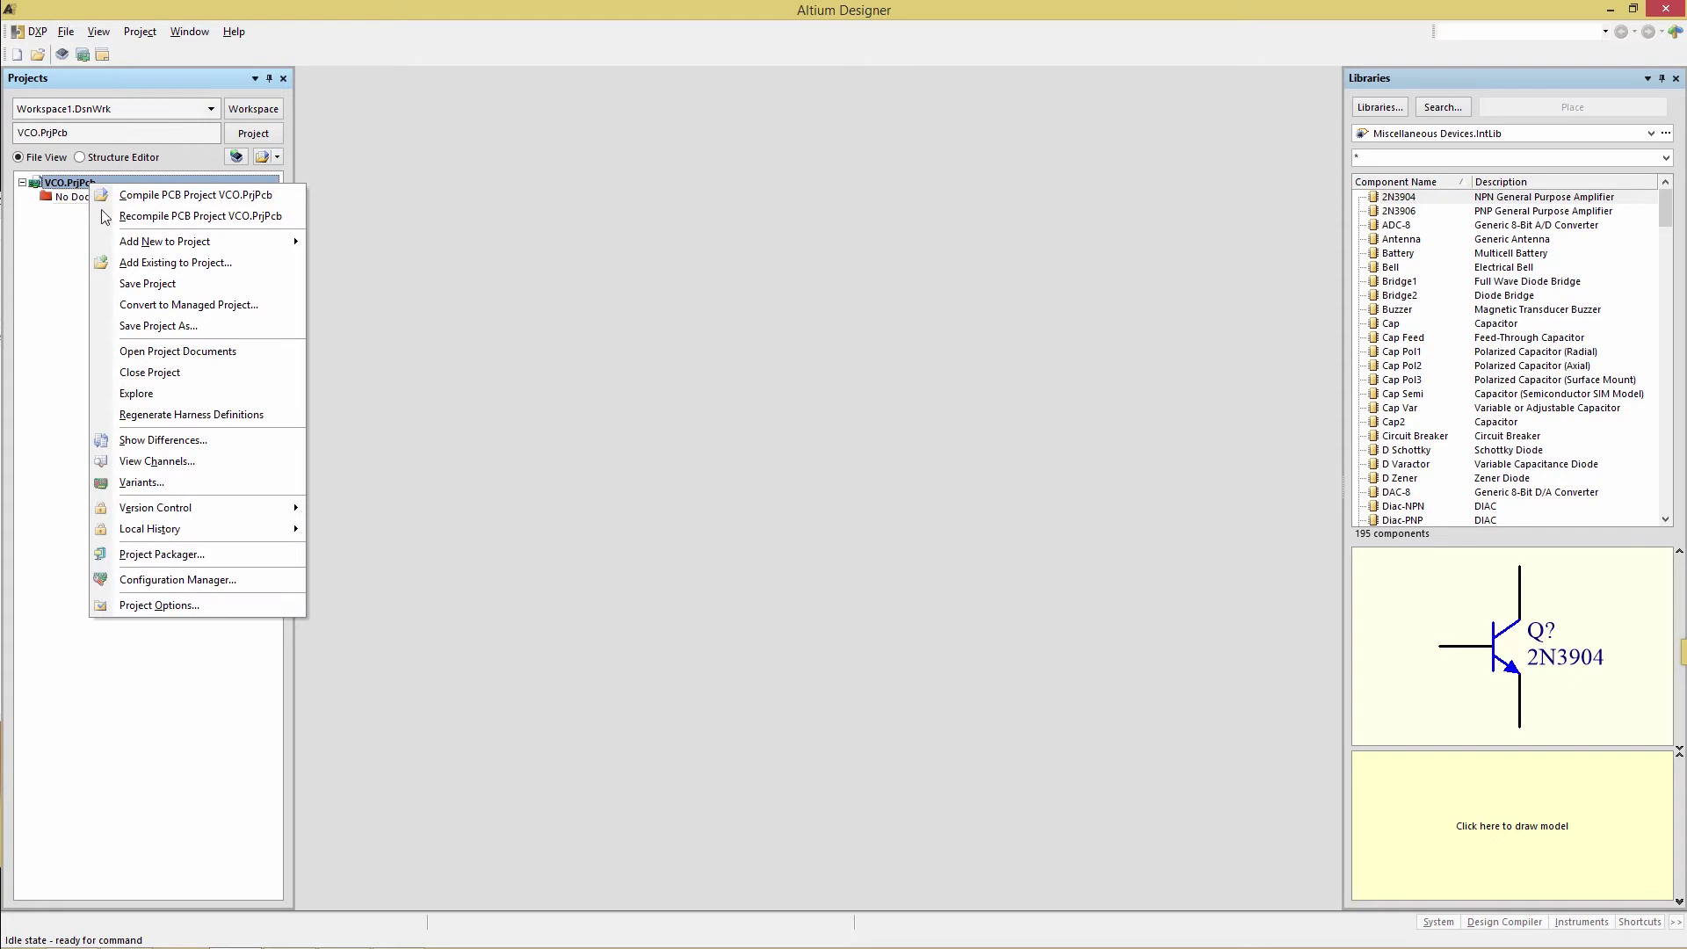
mouse_move(134, 245)
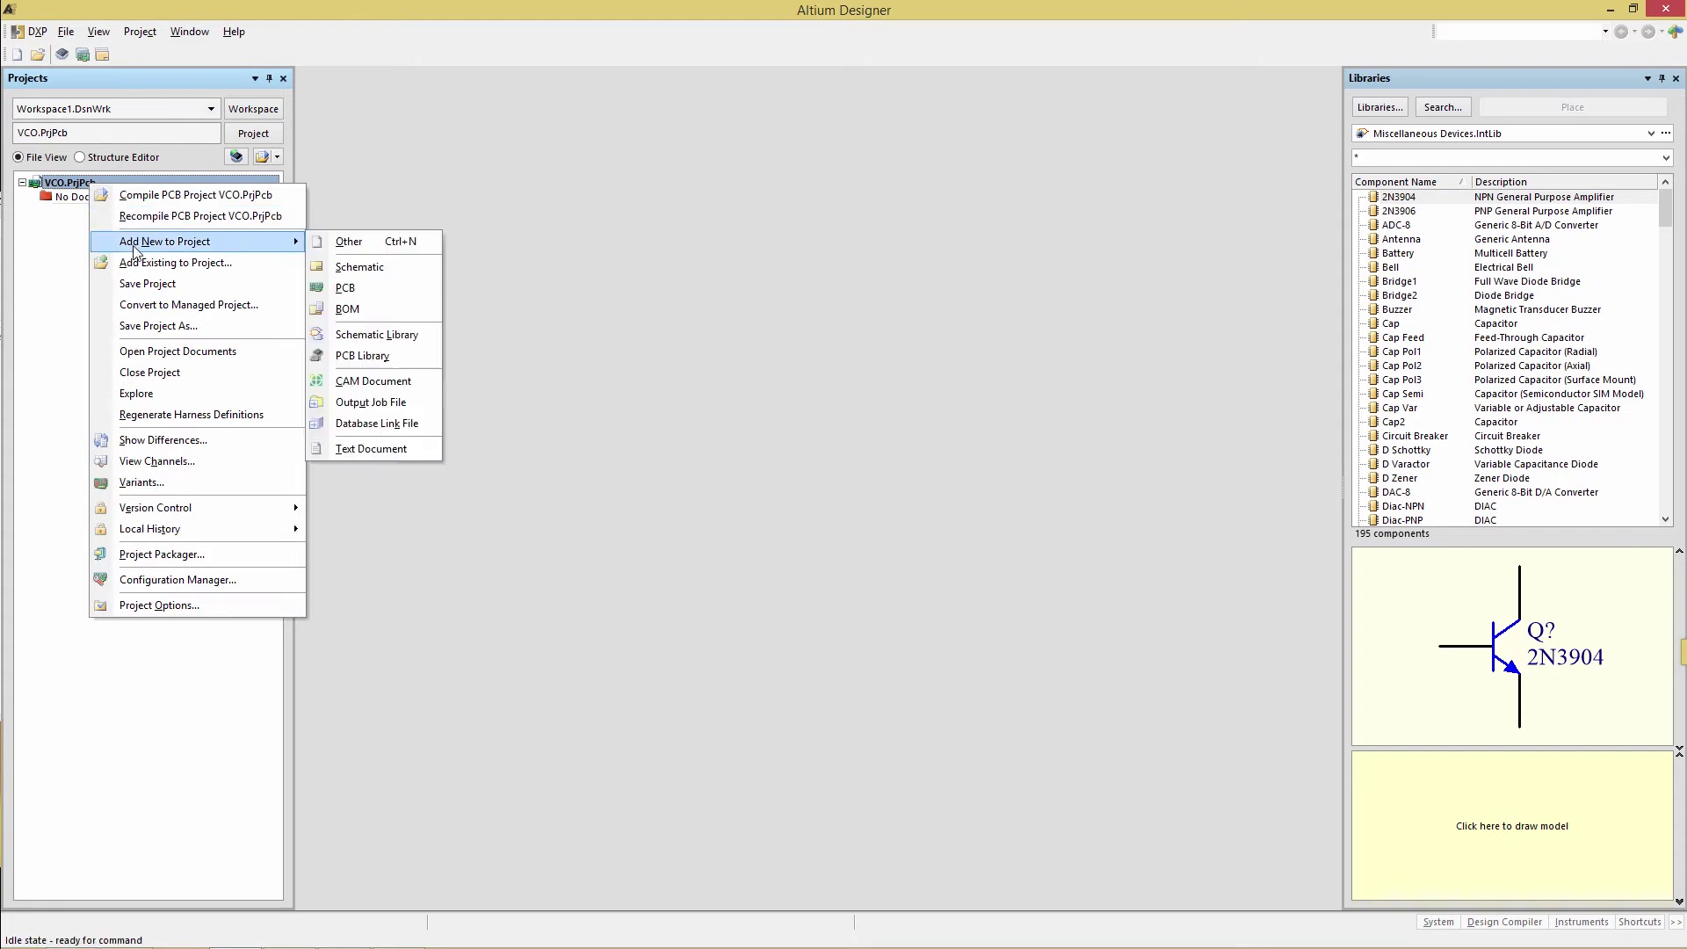
click(342, 266)
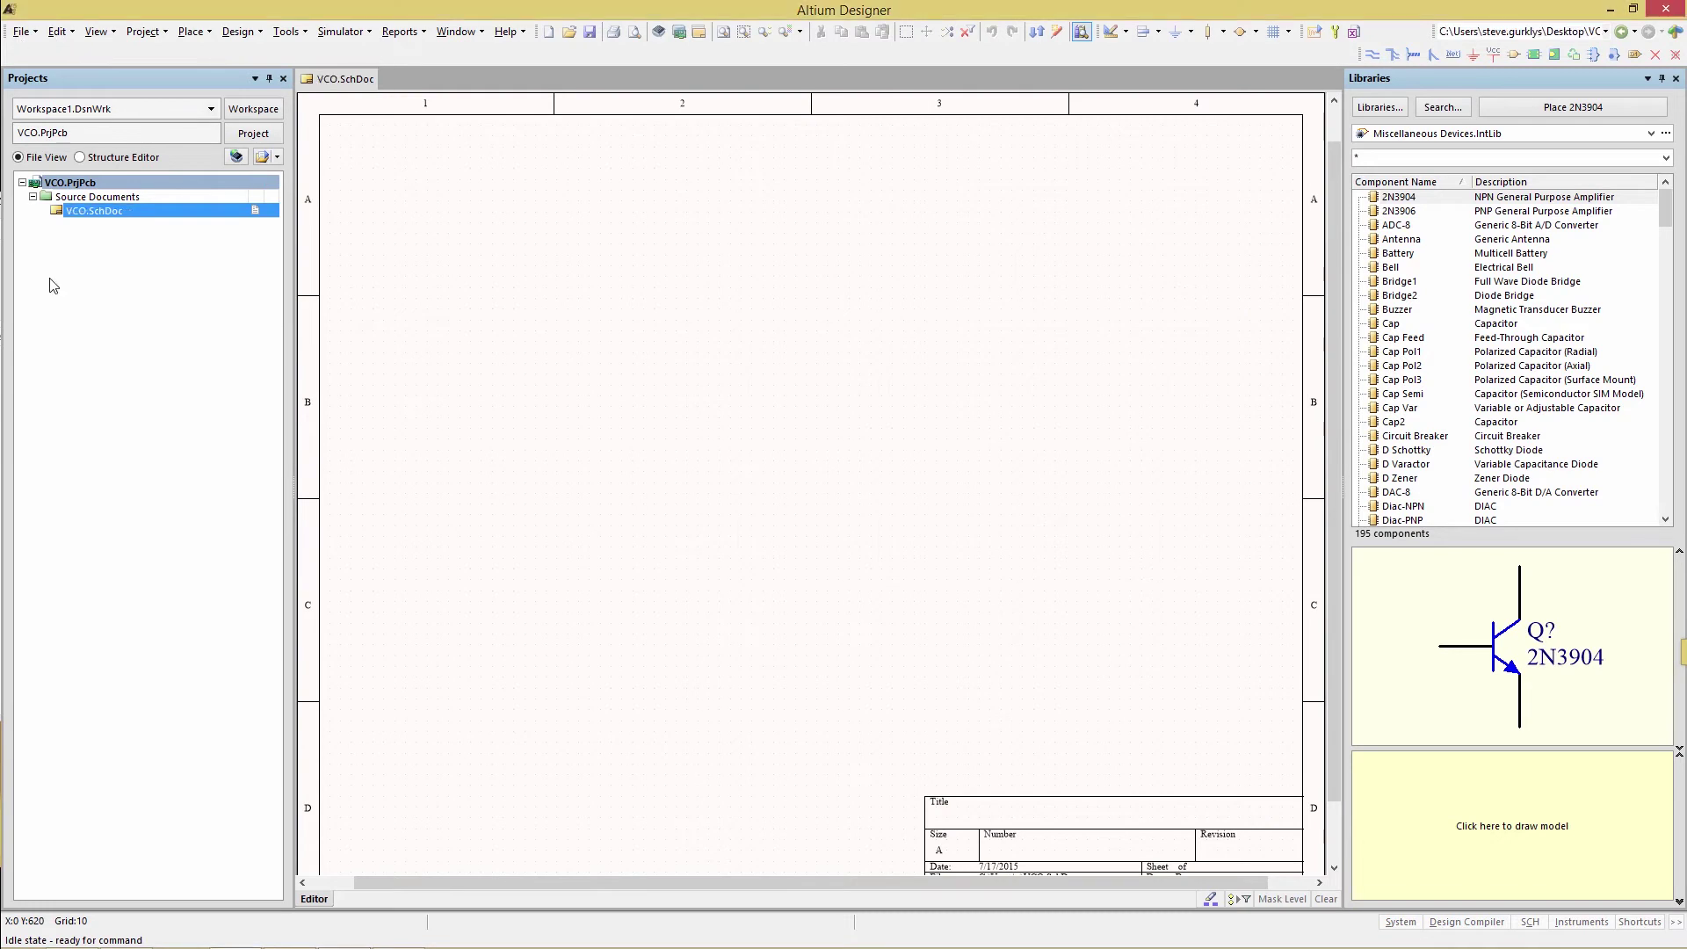
From Simulation Special Function.IntLib, place the VCO-Sine and VCO-Tri oscillators stacked down the sheet.
click(1652, 134)
click(1652, 135)
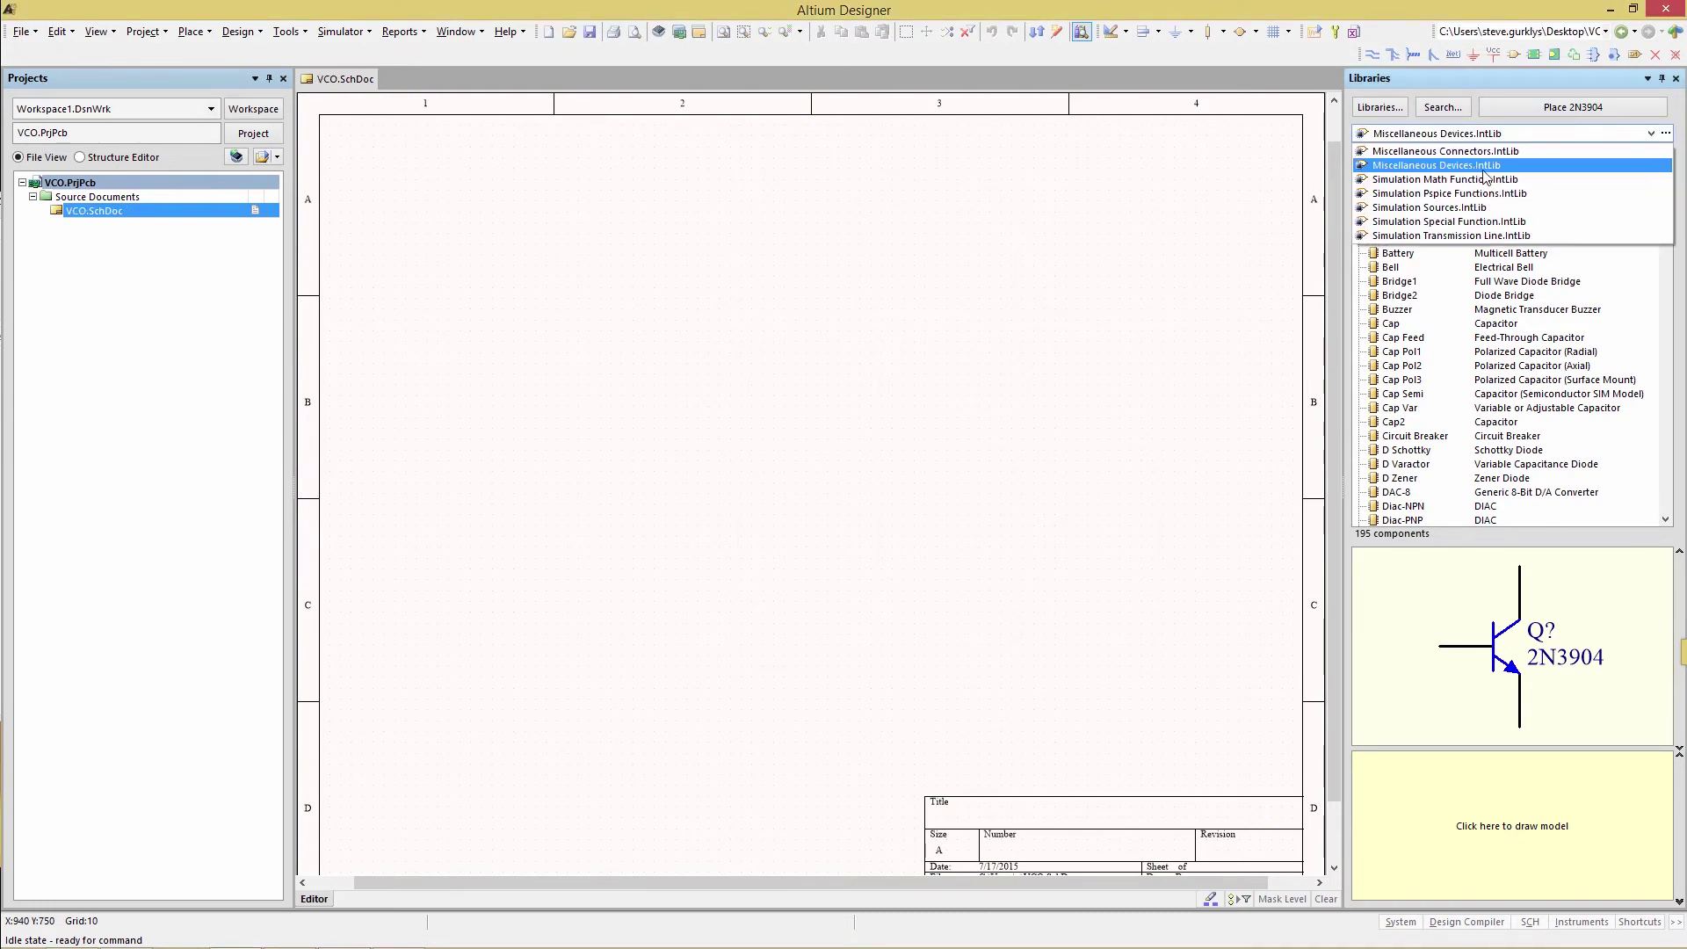
click(1477, 227)
scroll(1653, 286, down, 1)
scroll(1652, 286, down, 4)
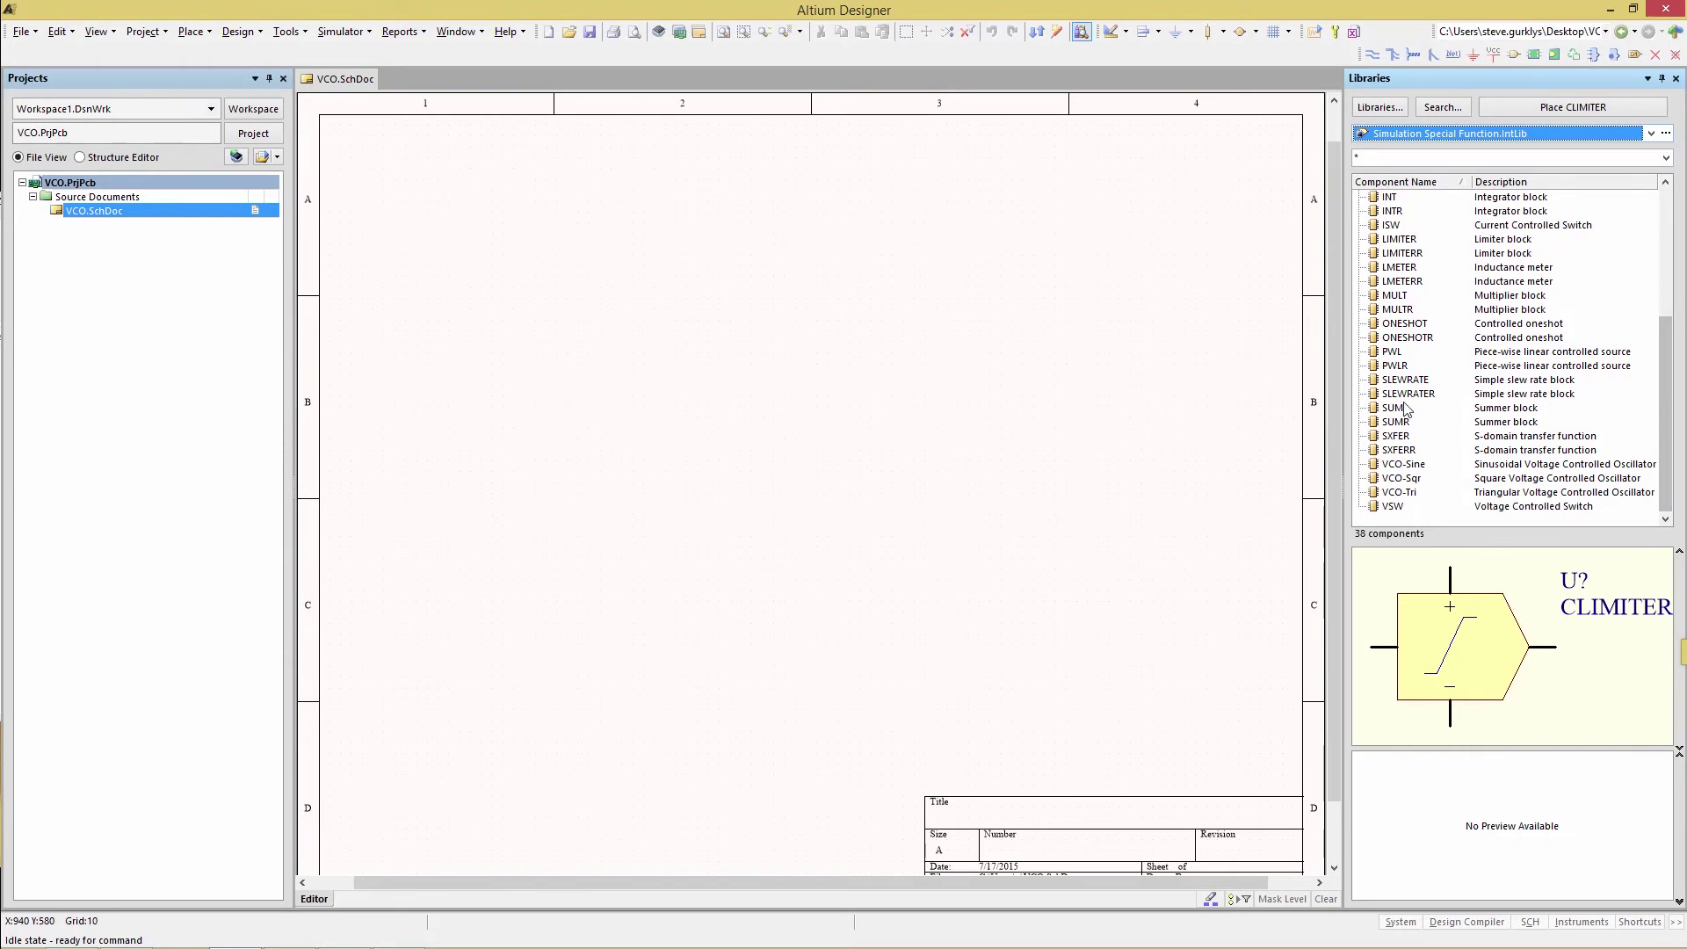
click(1381, 467)
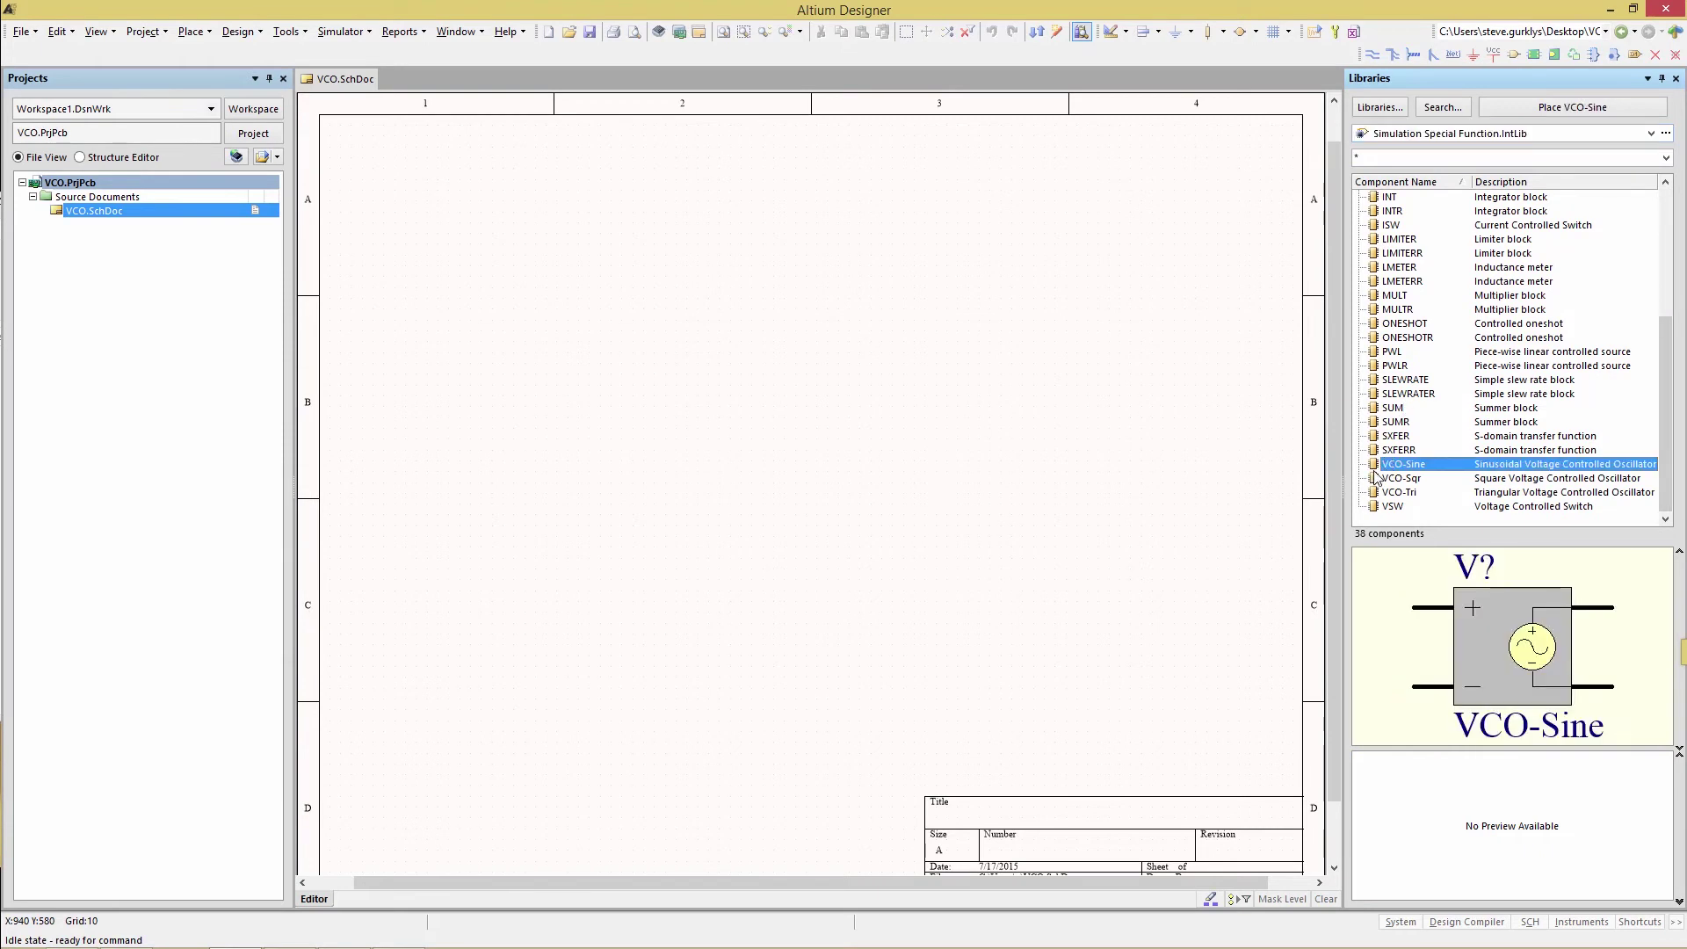
drag(1376, 469, 855, 396)
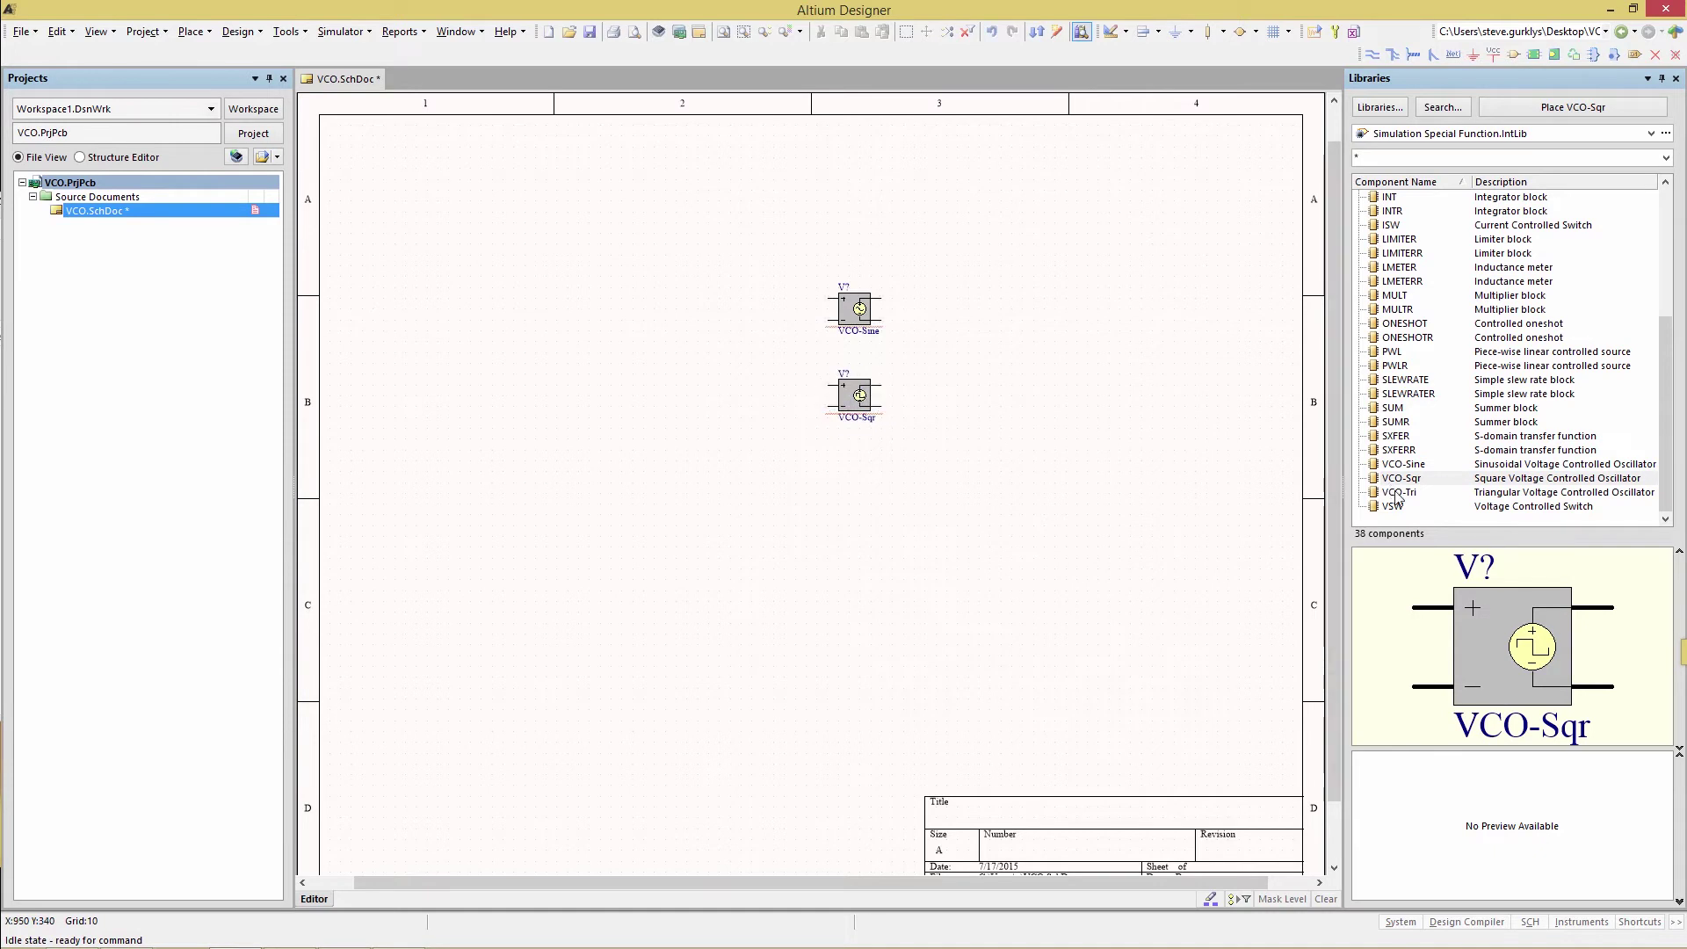
click(1397, 492)
drag(1380, 494, 842, 478)
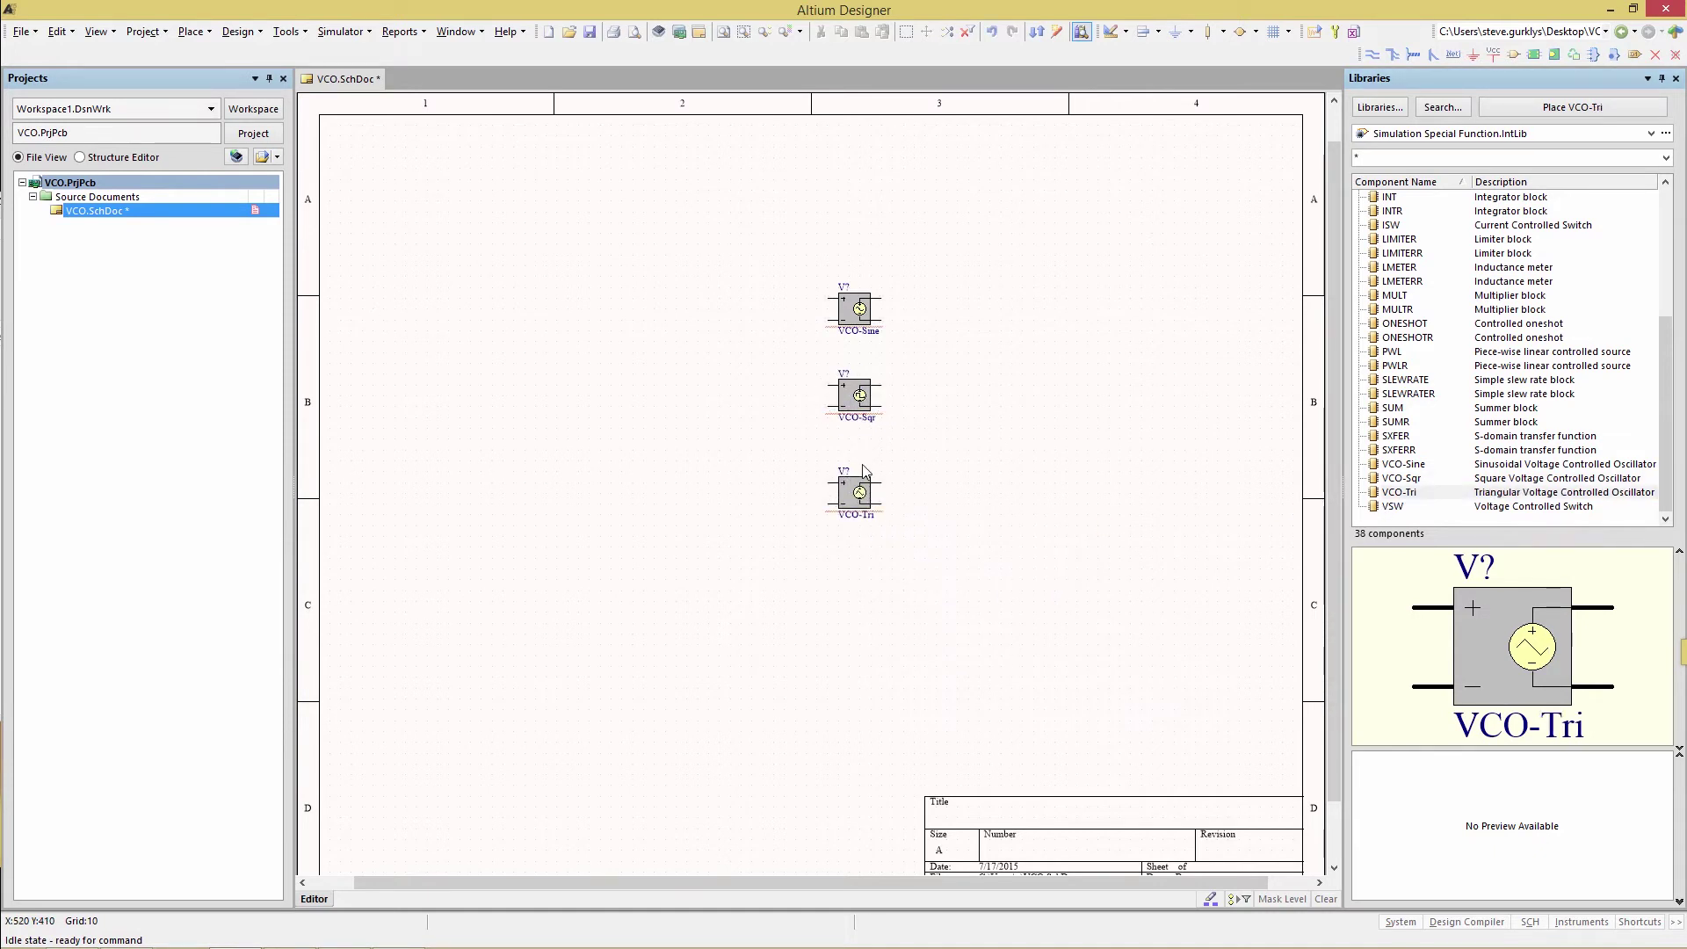
ctrl+scroll(879, 440, up, 3)
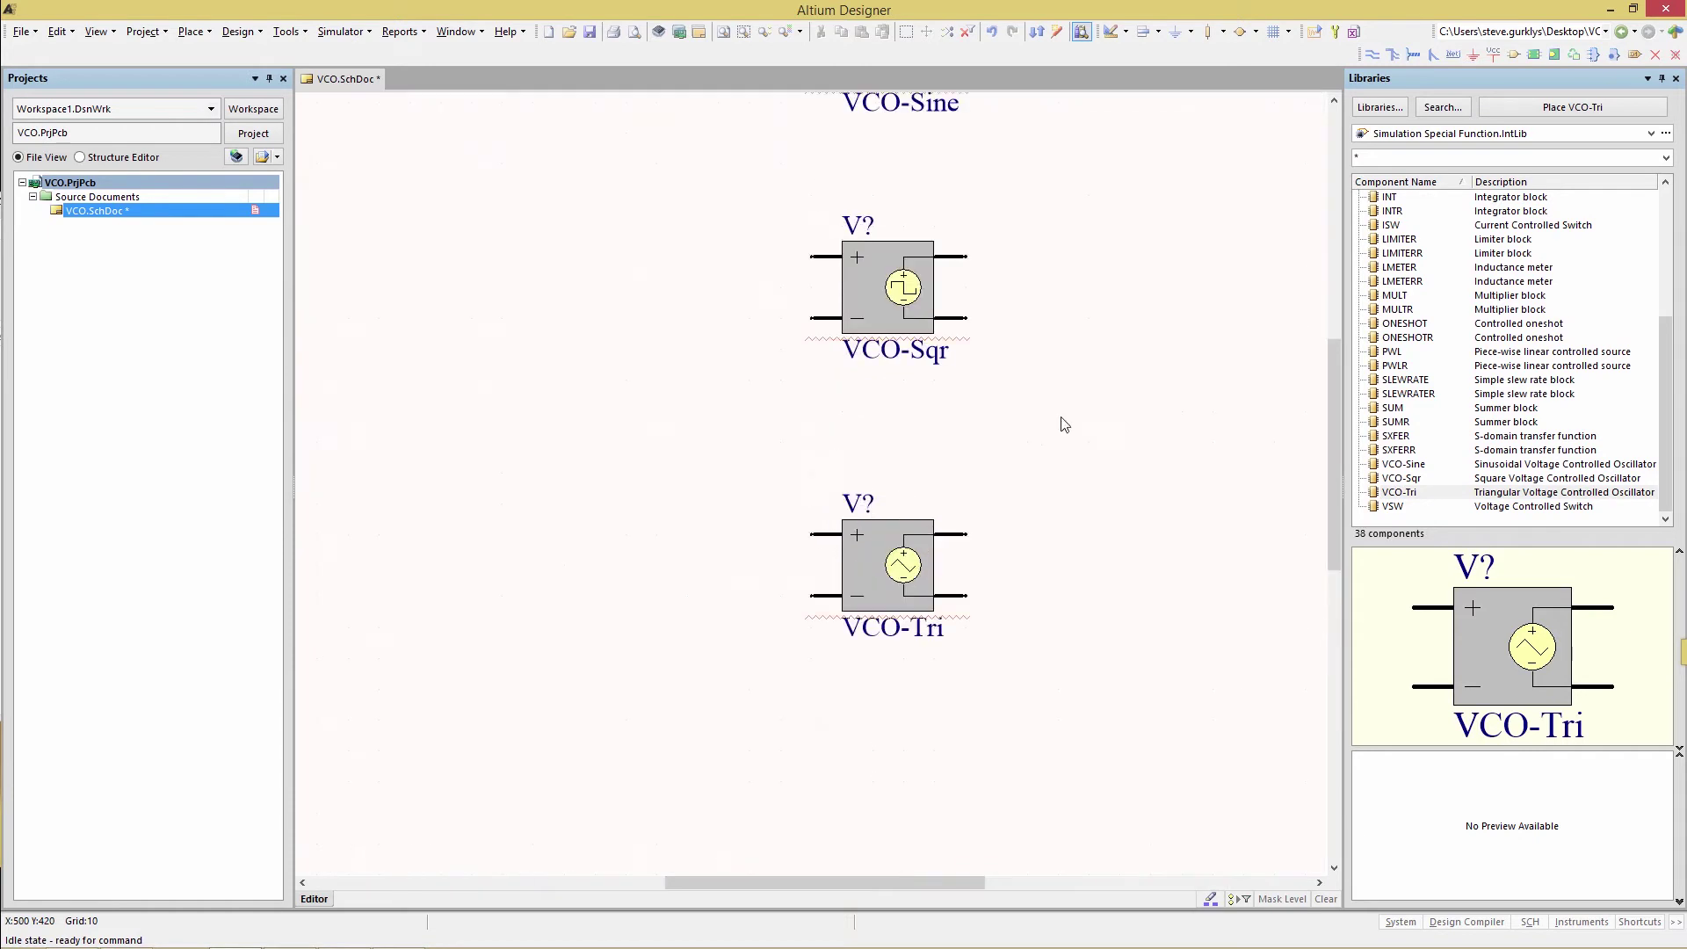
Place a VPULSE source from Simulation Sources.IntLib.
click(1652, 134)
click(1442, 197)
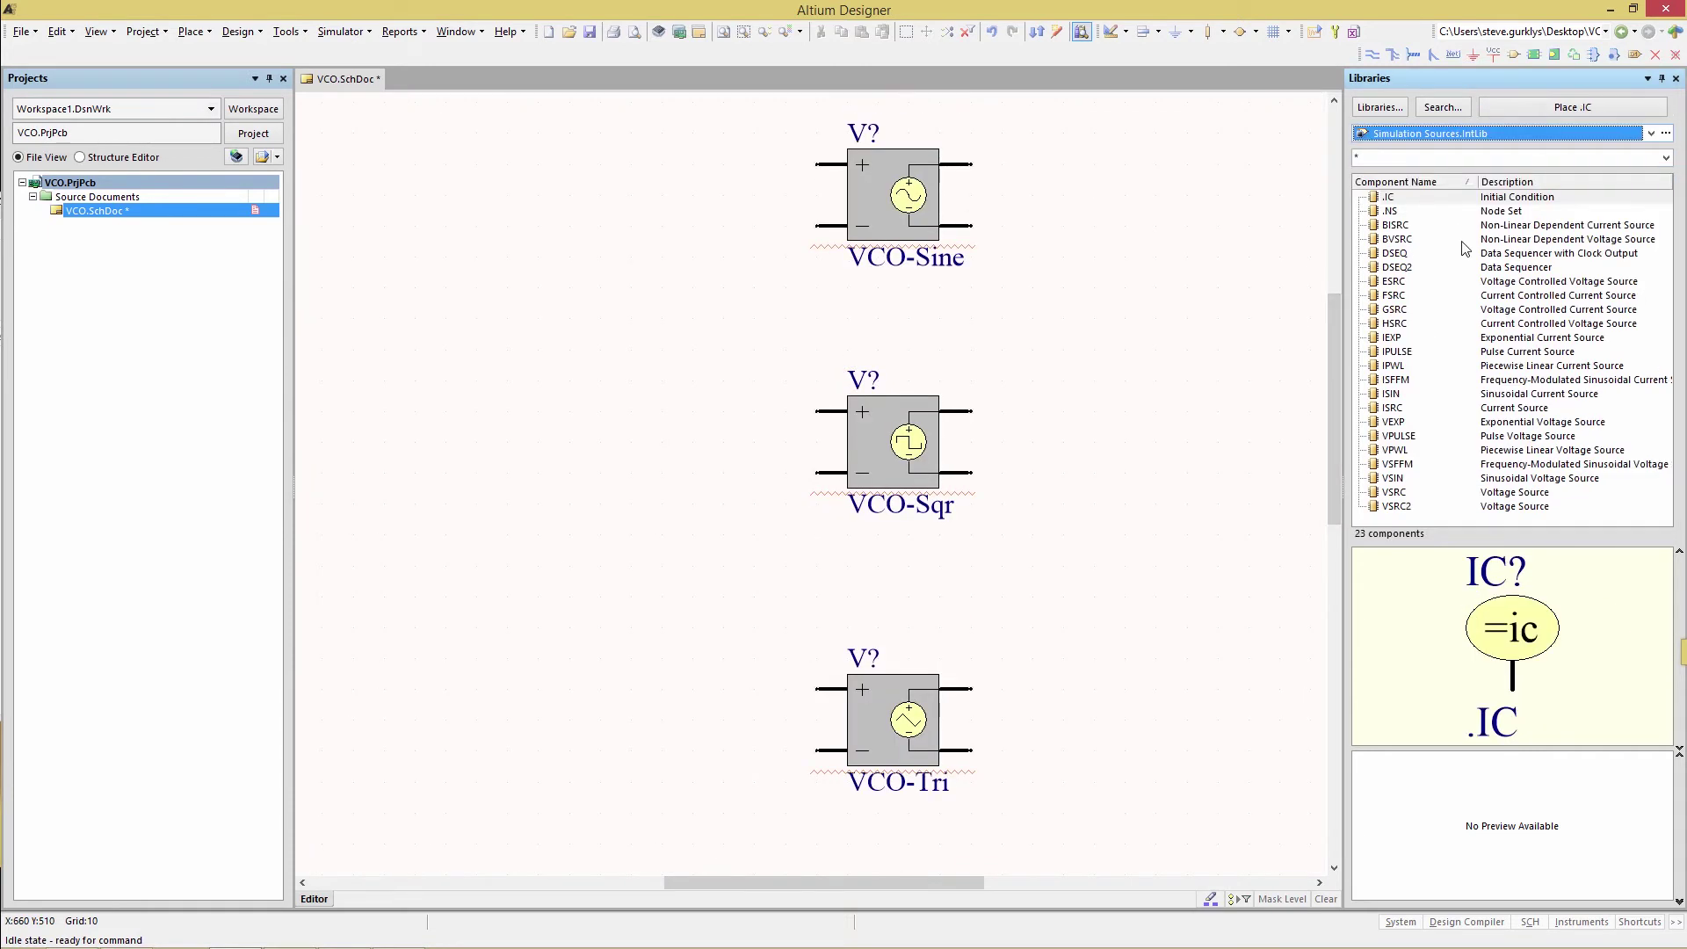
double_click(1384, 438)
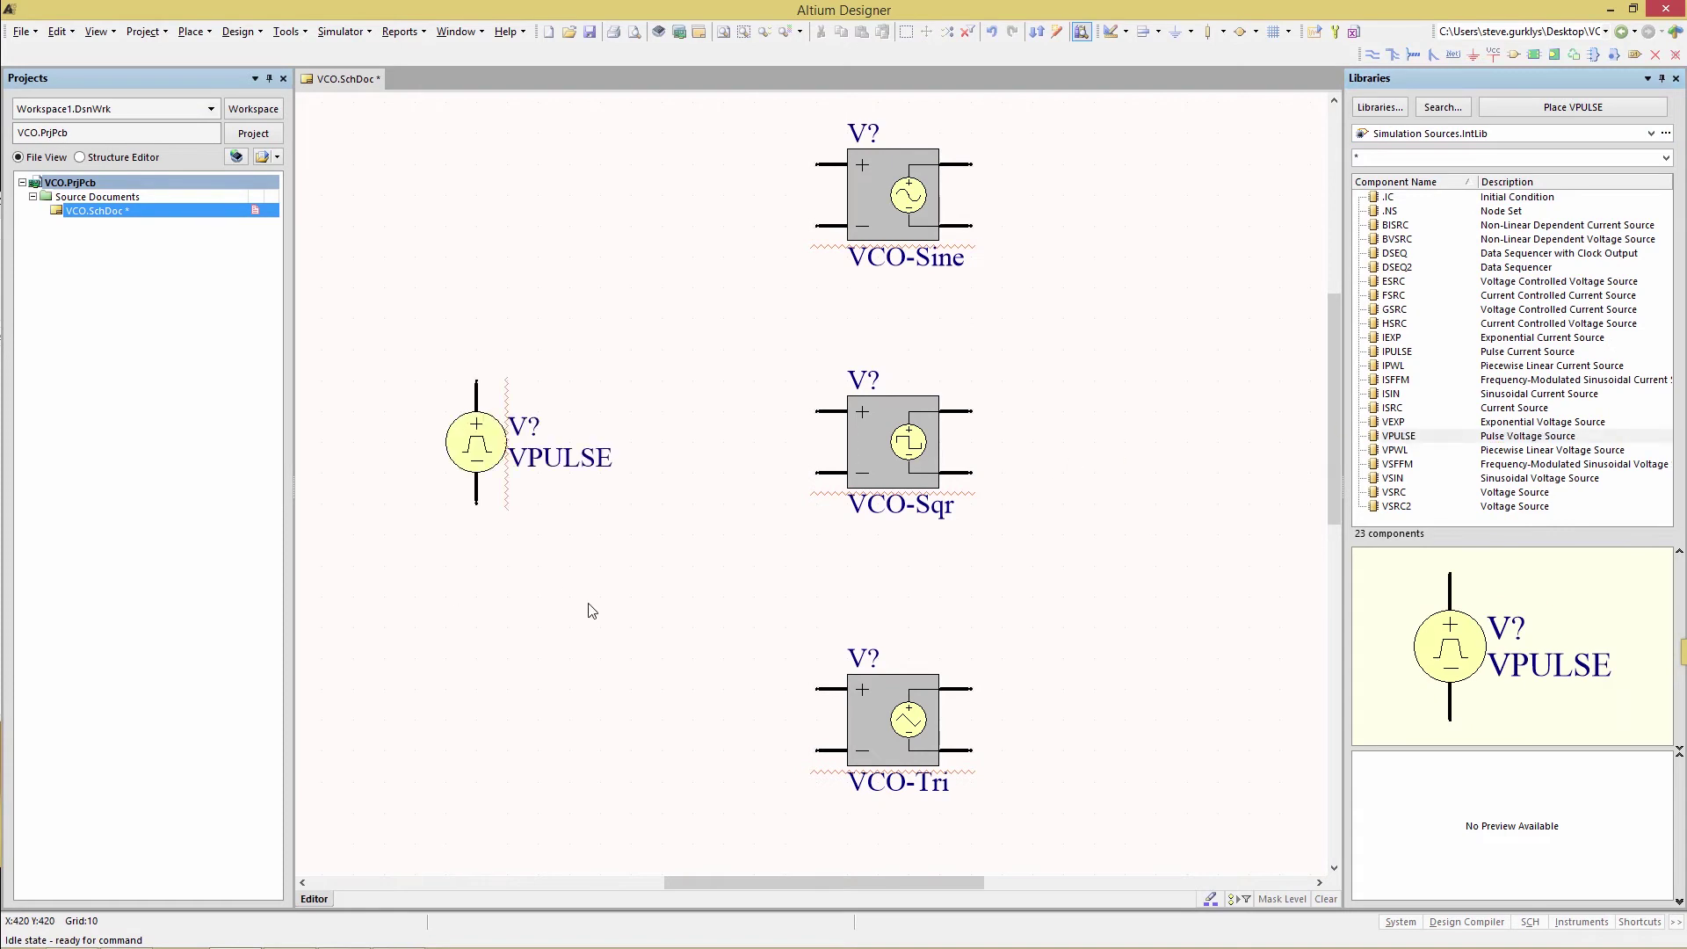
Wire the VPULSE top pin to the plus inputs of all three oscillators.
key(p)
key(w)
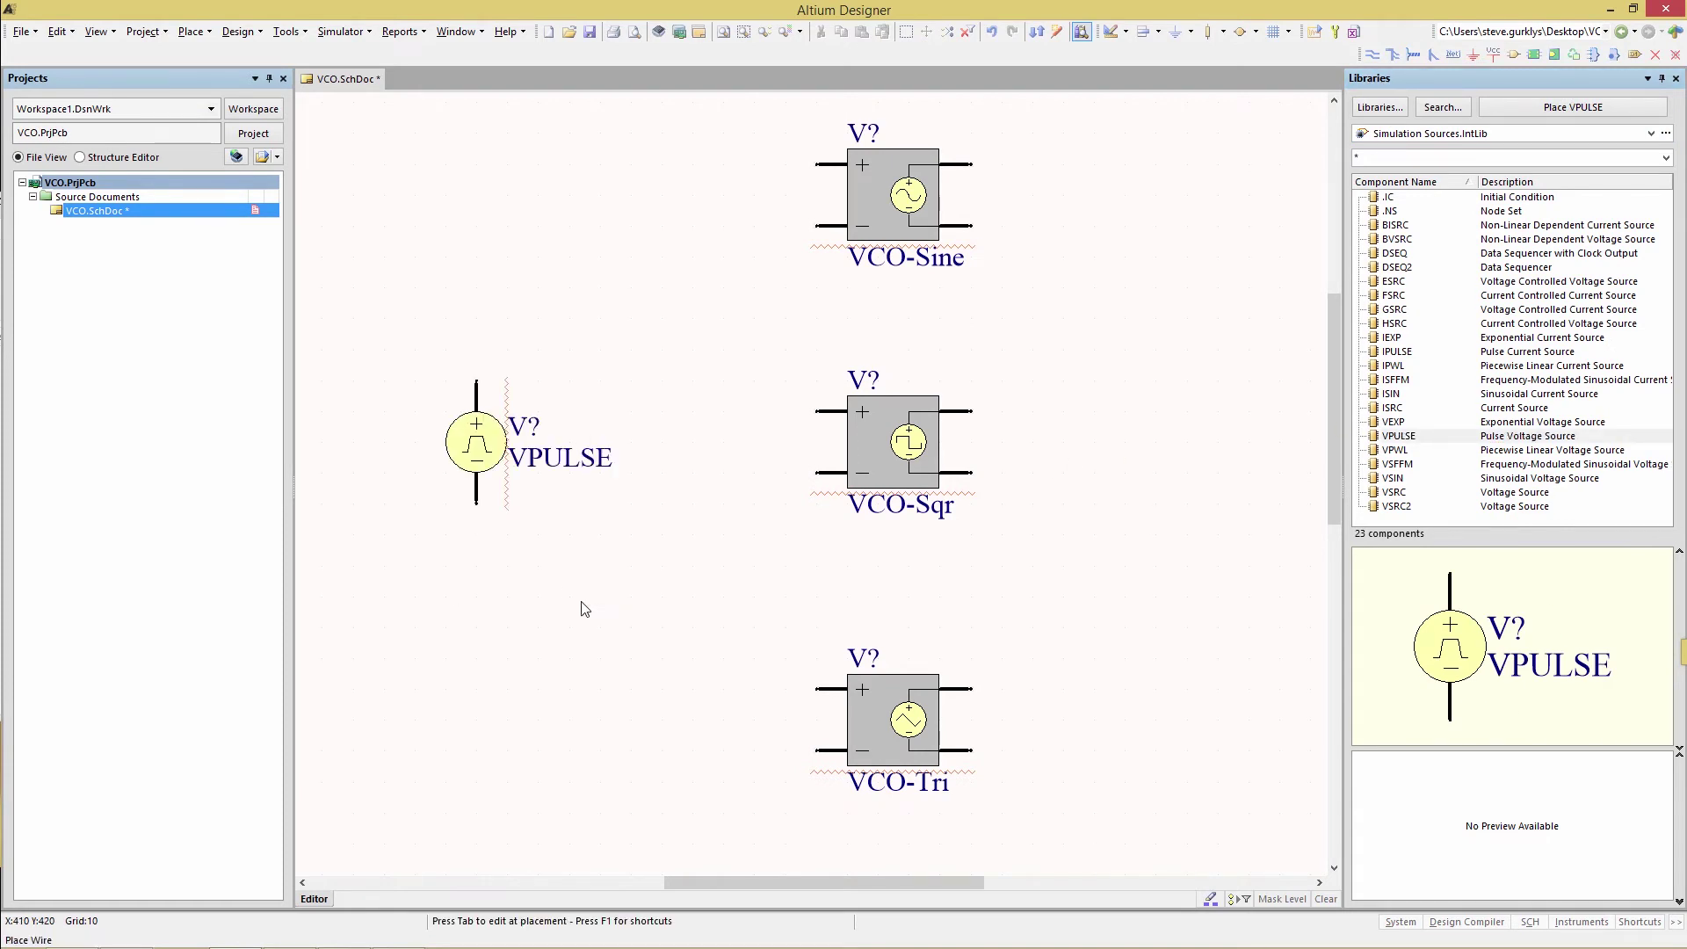
click(817, 164)
click(477, 381)
click(817, 411)
click(753, 165)
click(817, 689)
click(753, 411)
Extend each oscillator's output with a wire running to the right.
click(971, 164)
click(1156, 164)
right_click(1156, 164)
click(971, 411)
click(1156, 410)
right_click(1157, 411)
click(971, 688)
click(1157, 688)
right_click(1157, 689)
Attach GND ports to every oscillator minus pin and the VPULSE bottom pin.
key(p)
key(o)
click(818, 226)
click(971, 226)
click(817, 473)
click(971, 473)
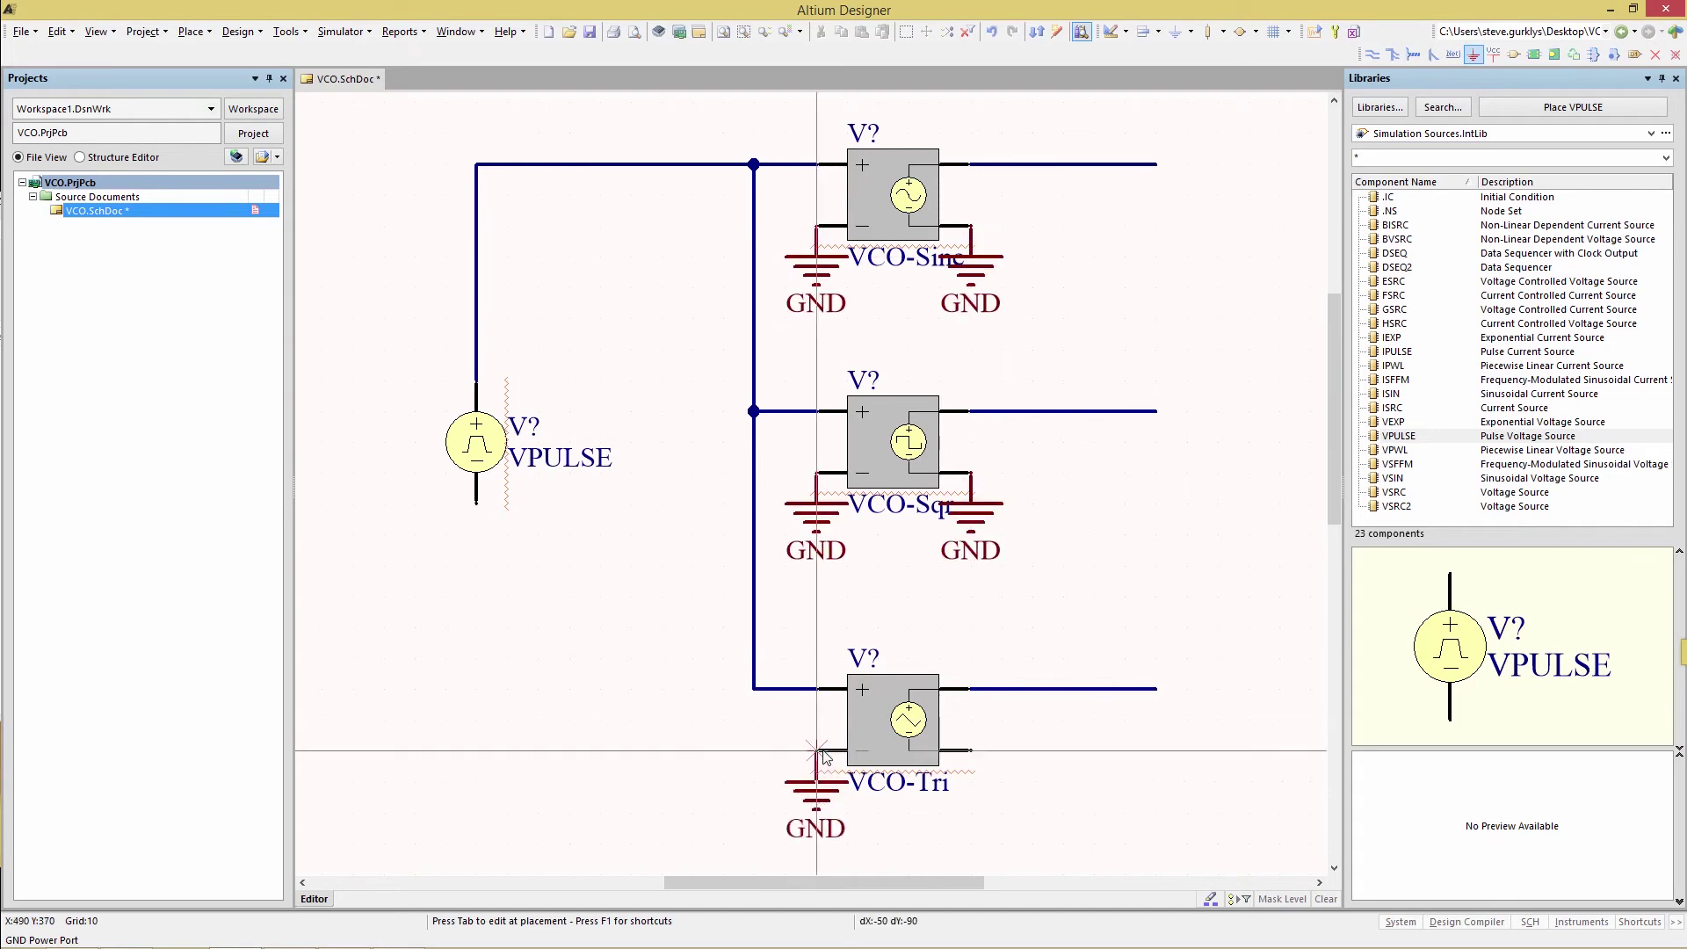
click(817, 749)
click(971, 750)
click(476, 504)
right_click(614, 510)
Reposition the ground symbols on the three oscillators' lower output pins.
drag(974, 262, 1032, 226)
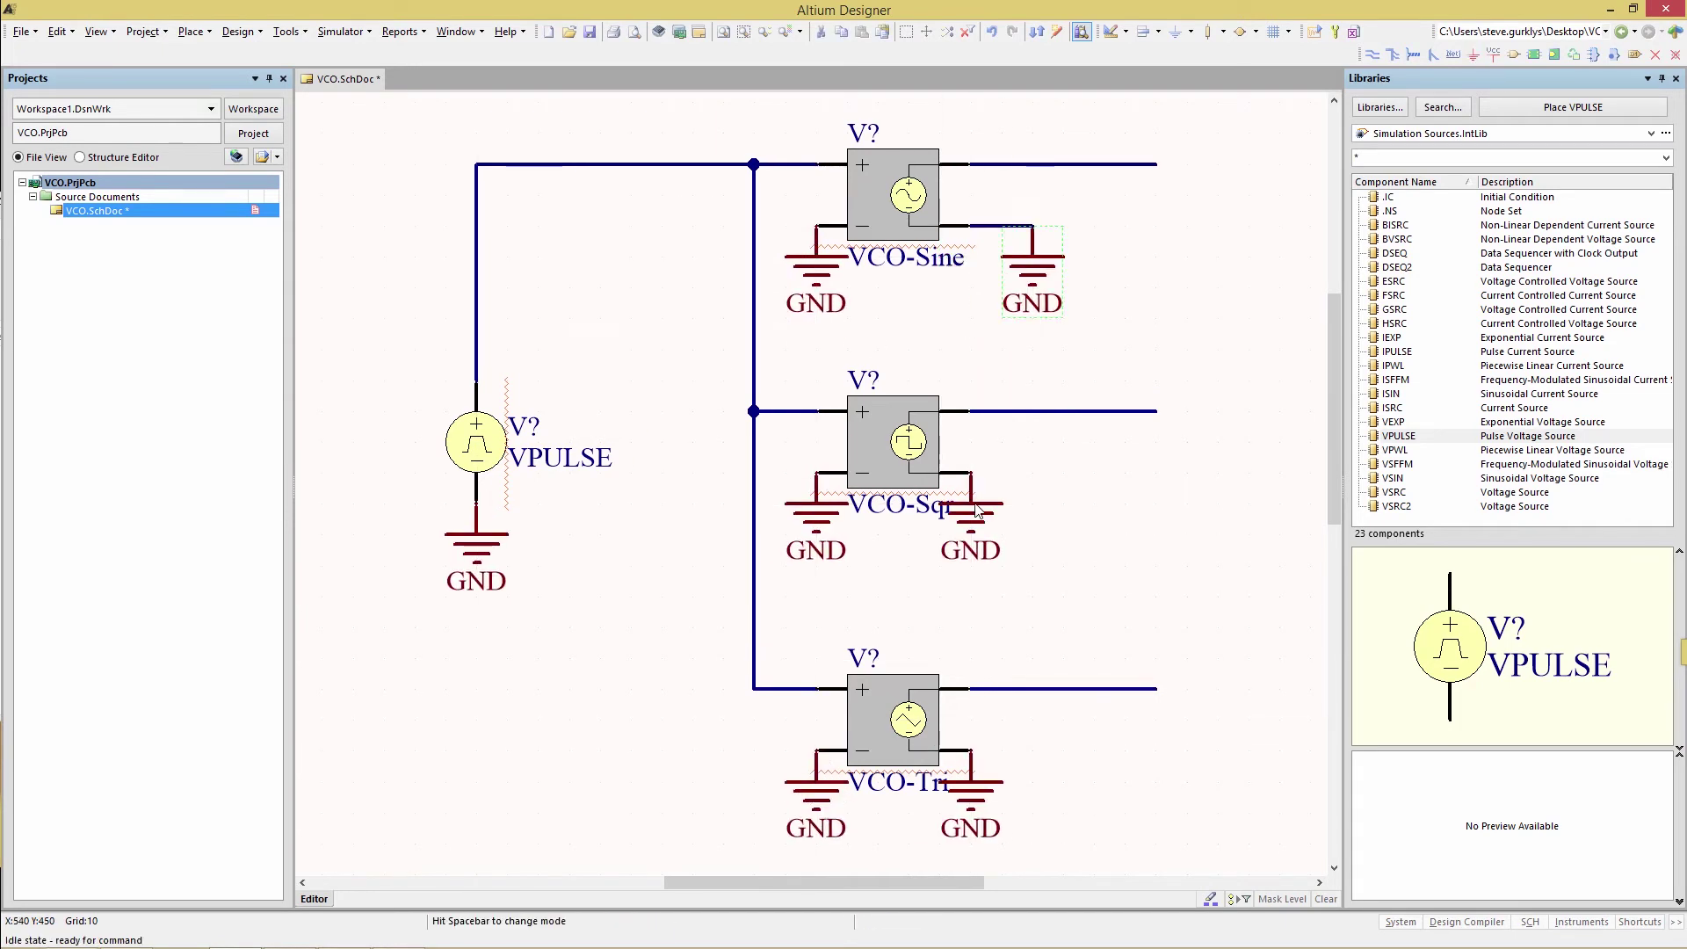
drag(974, 508, 1033, 472)
scroll(1033, 492, down, 1)
drag(974, 758, 1033, 724)
scroll(1114, 762, up, 1)
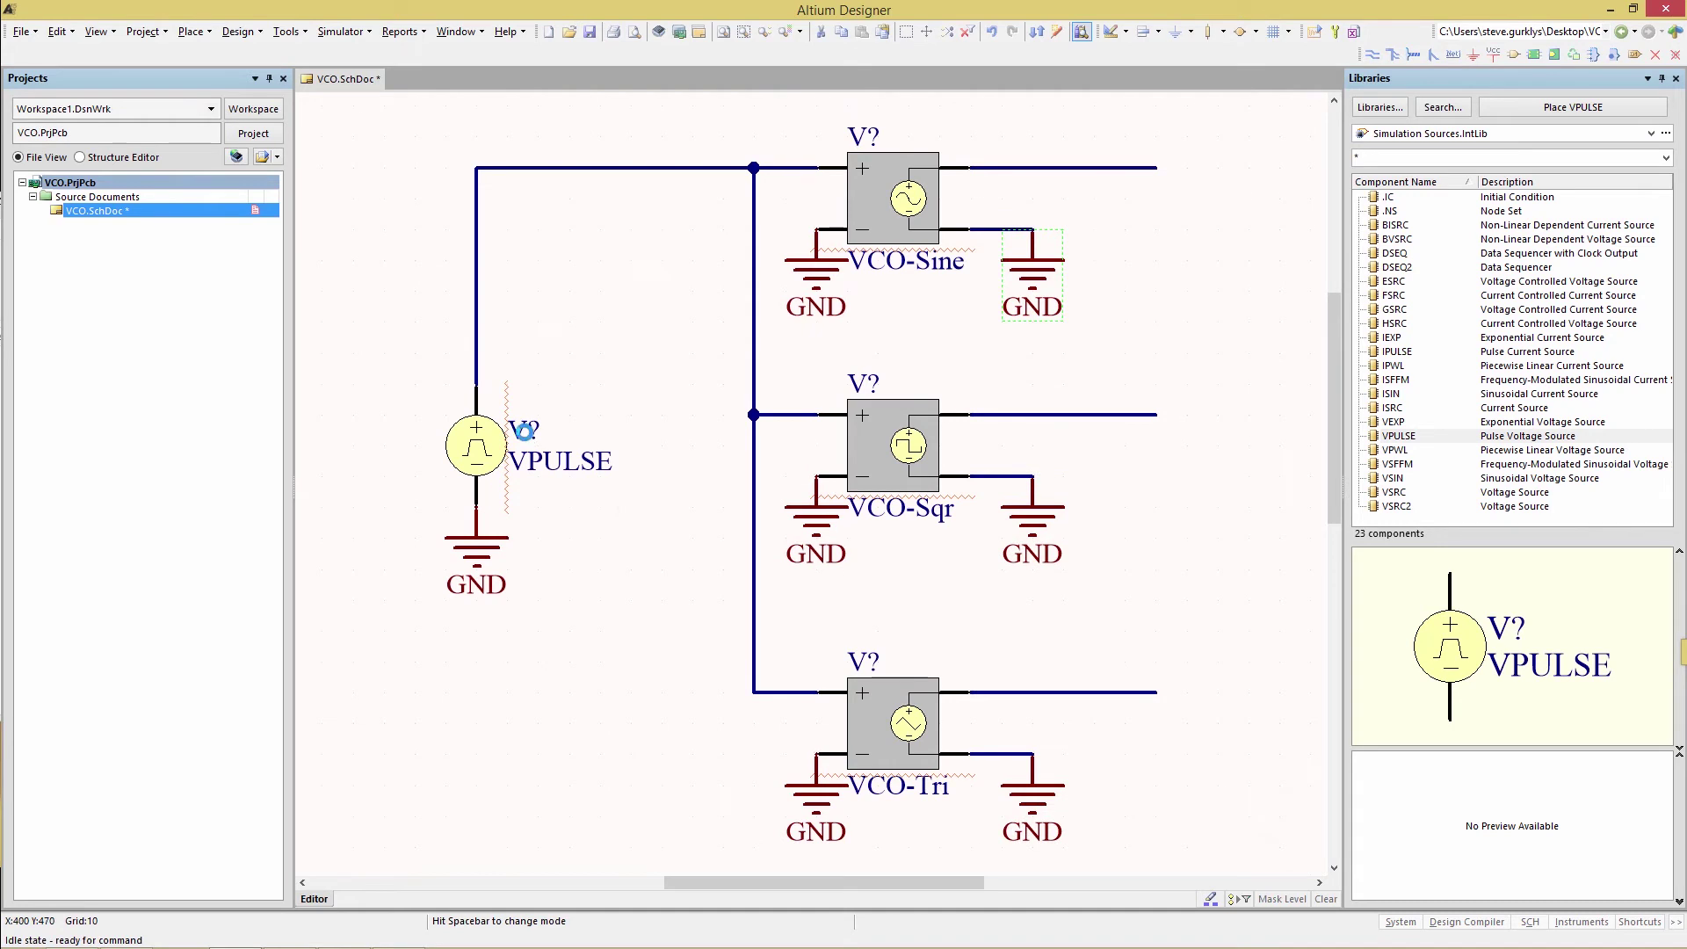
Rename the pulse source to Vin and annotate all components automatically.
double_click(525, 430)
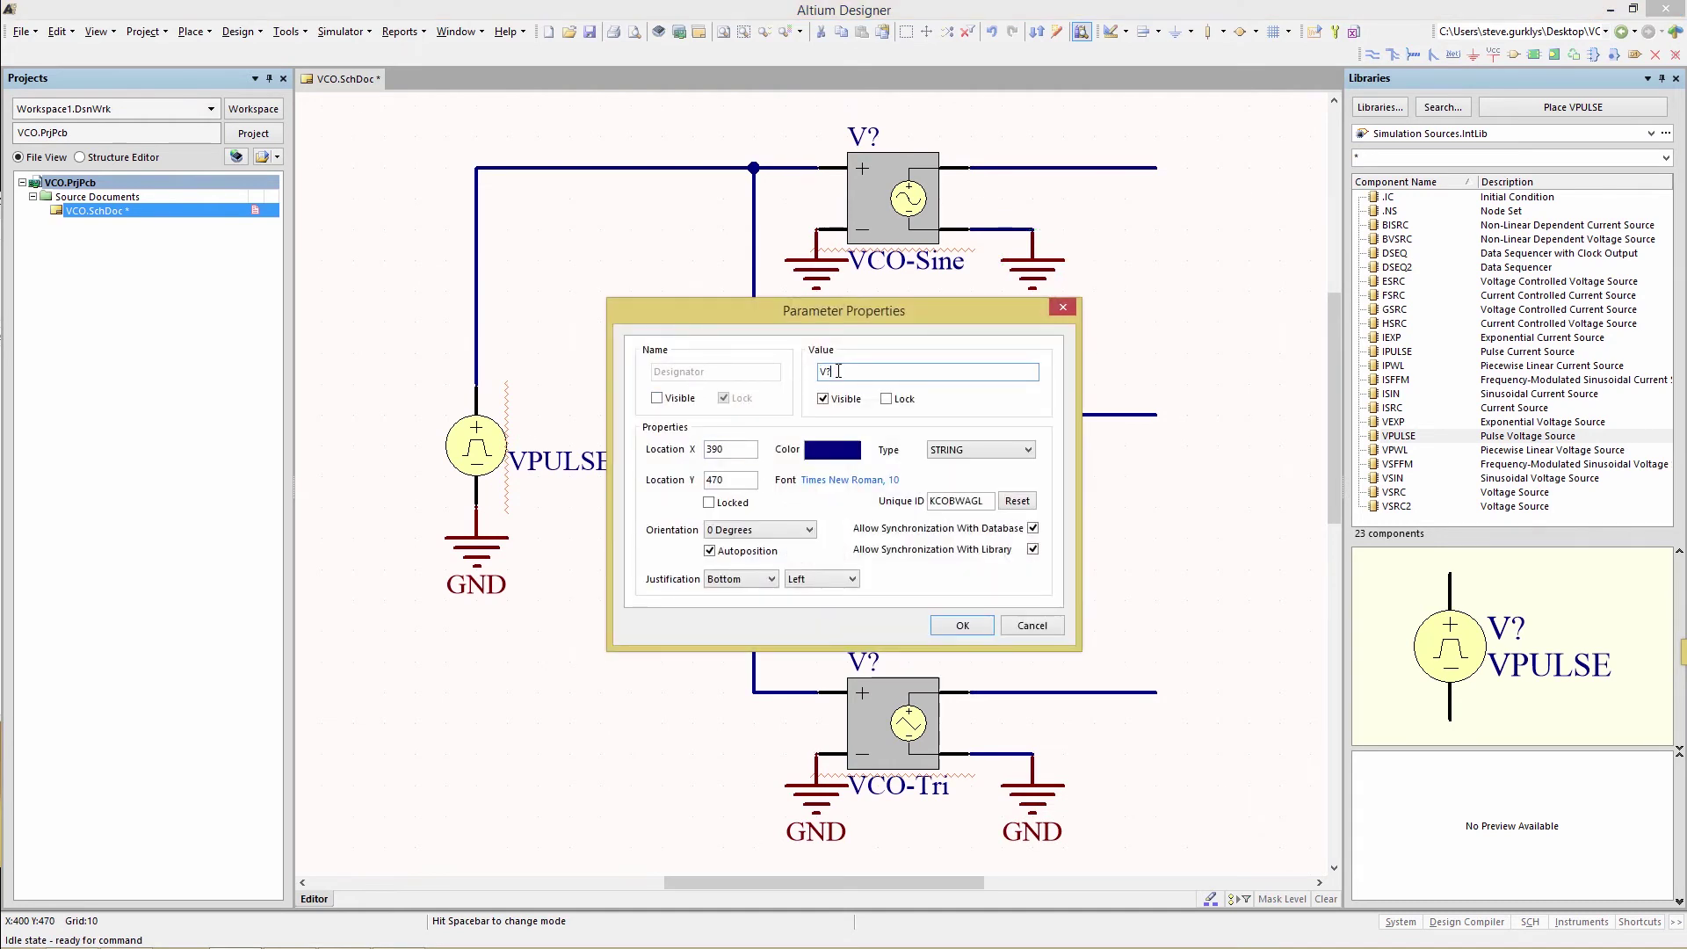
text(Vin)
key(Return)
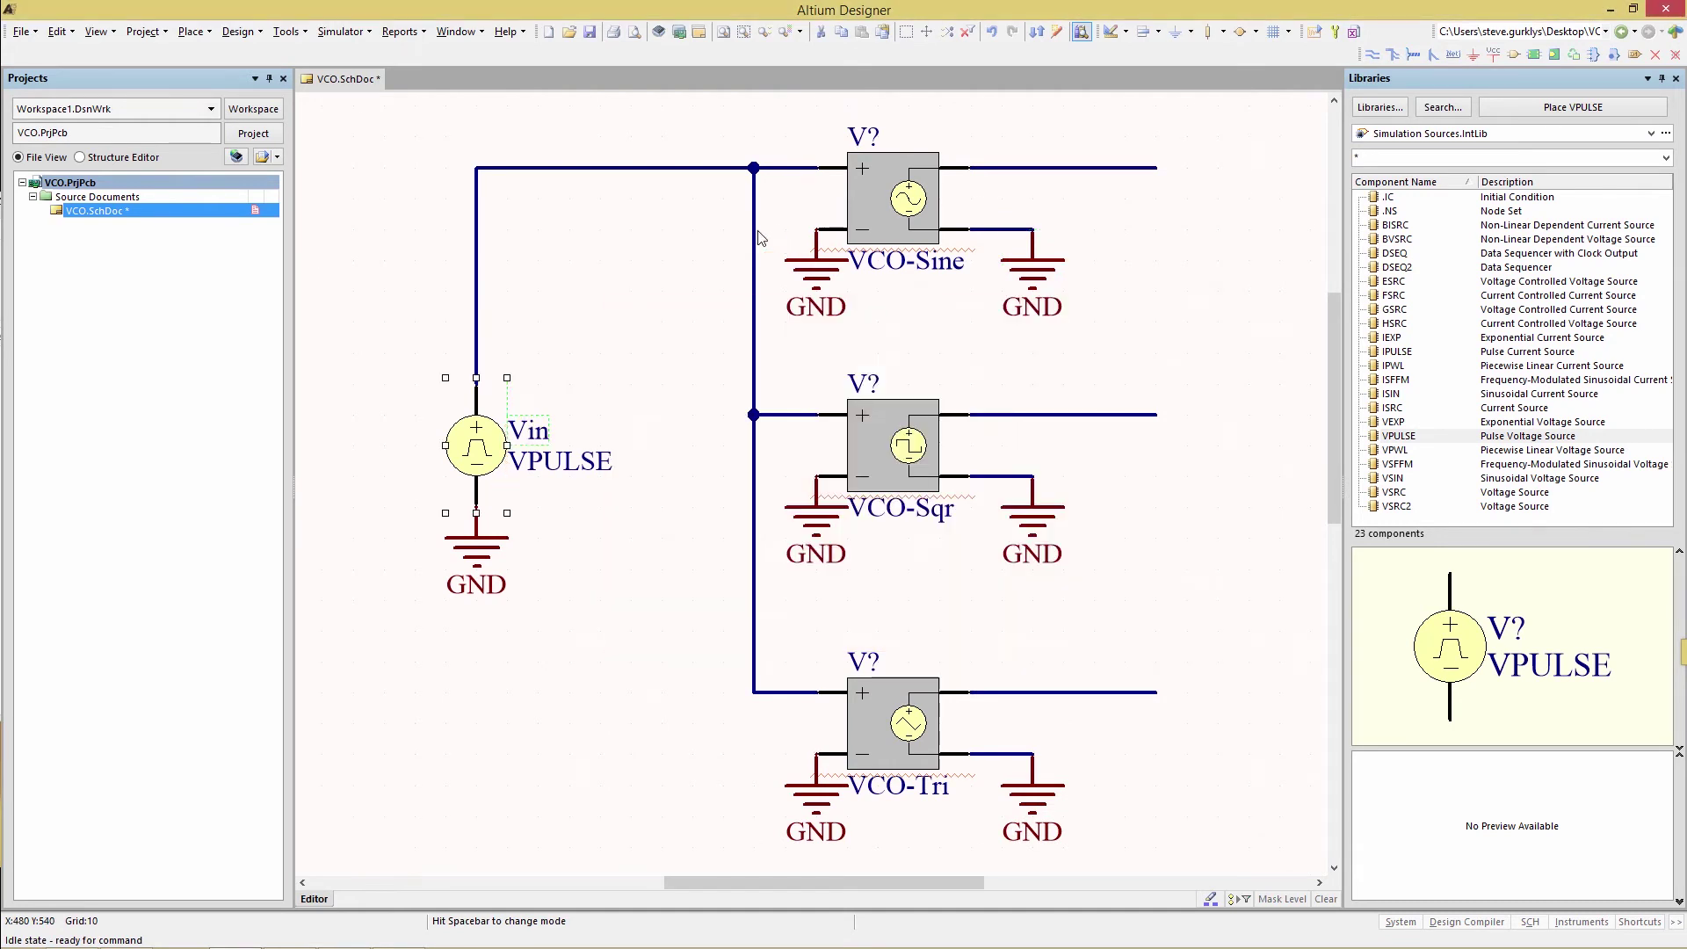
click(287, 33)
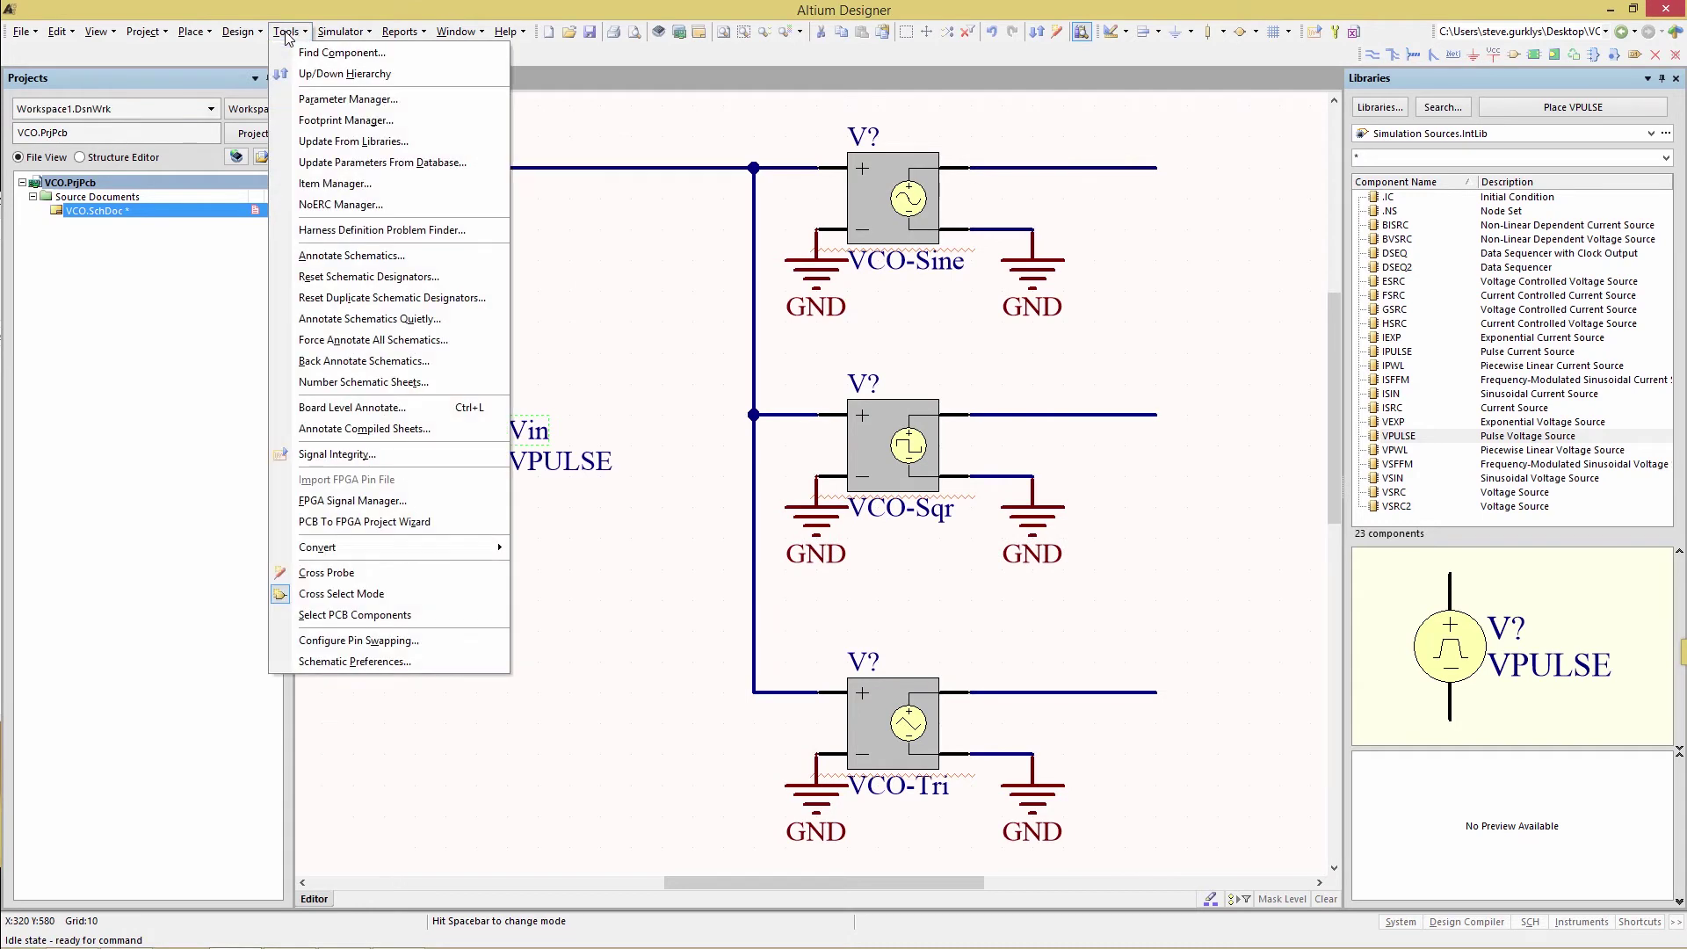
click(366, 319)
Set Vin's pulse model to a 5m rise time and 15m period.
double_click(473, 444)
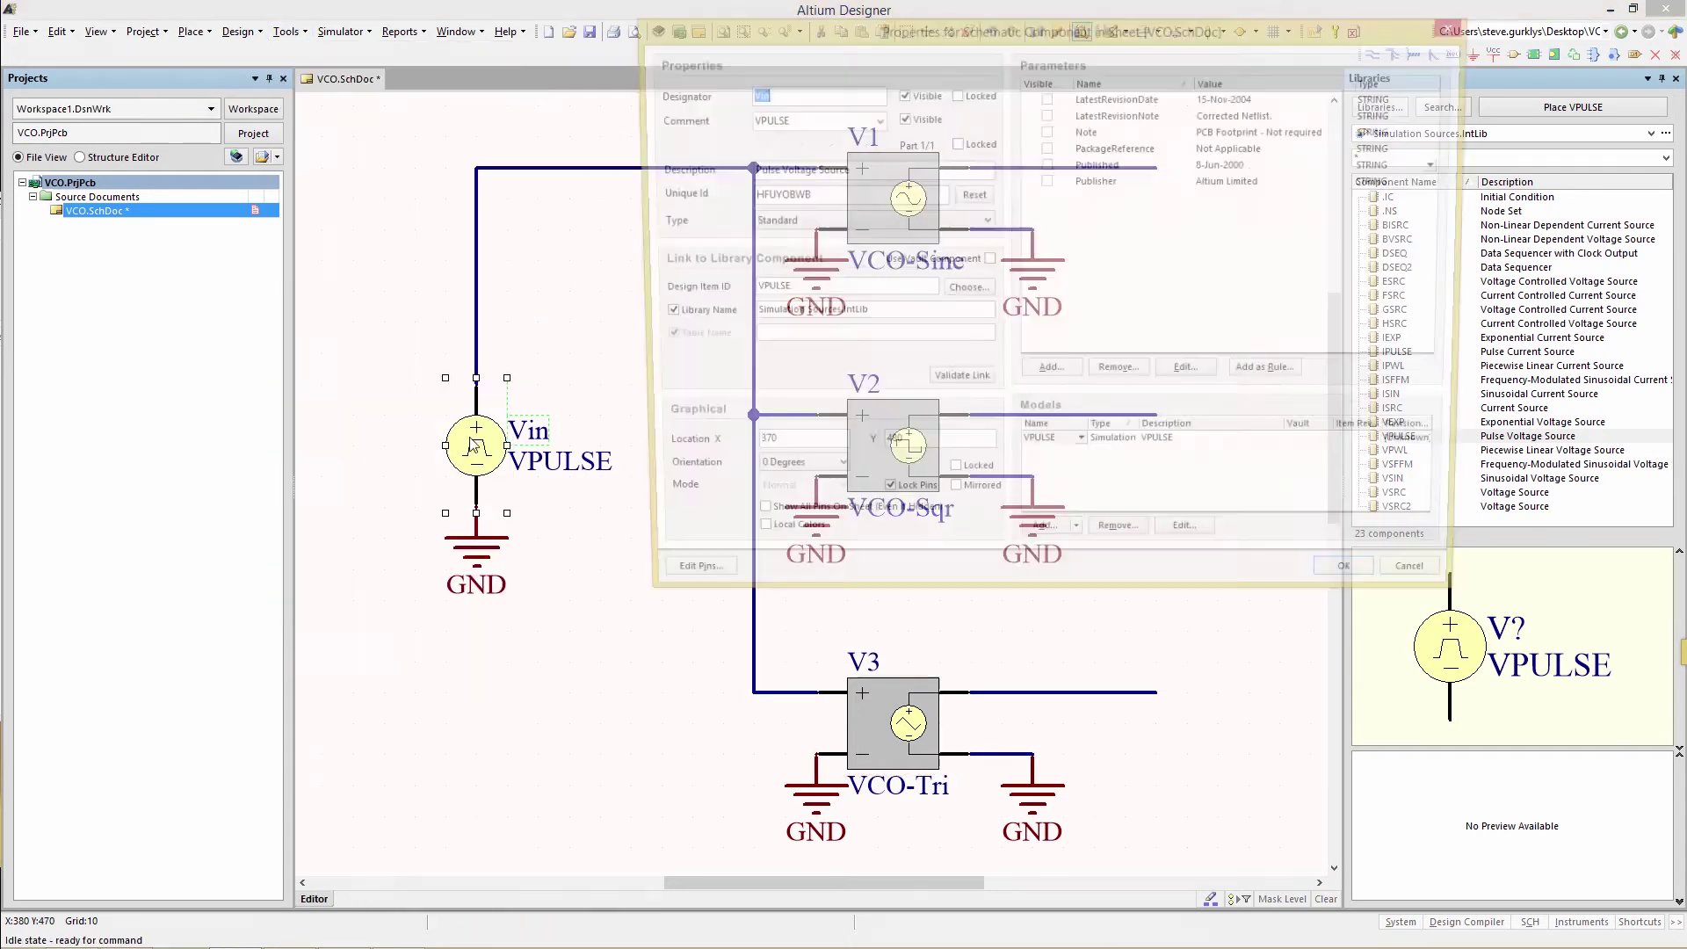
click(1191, 543)
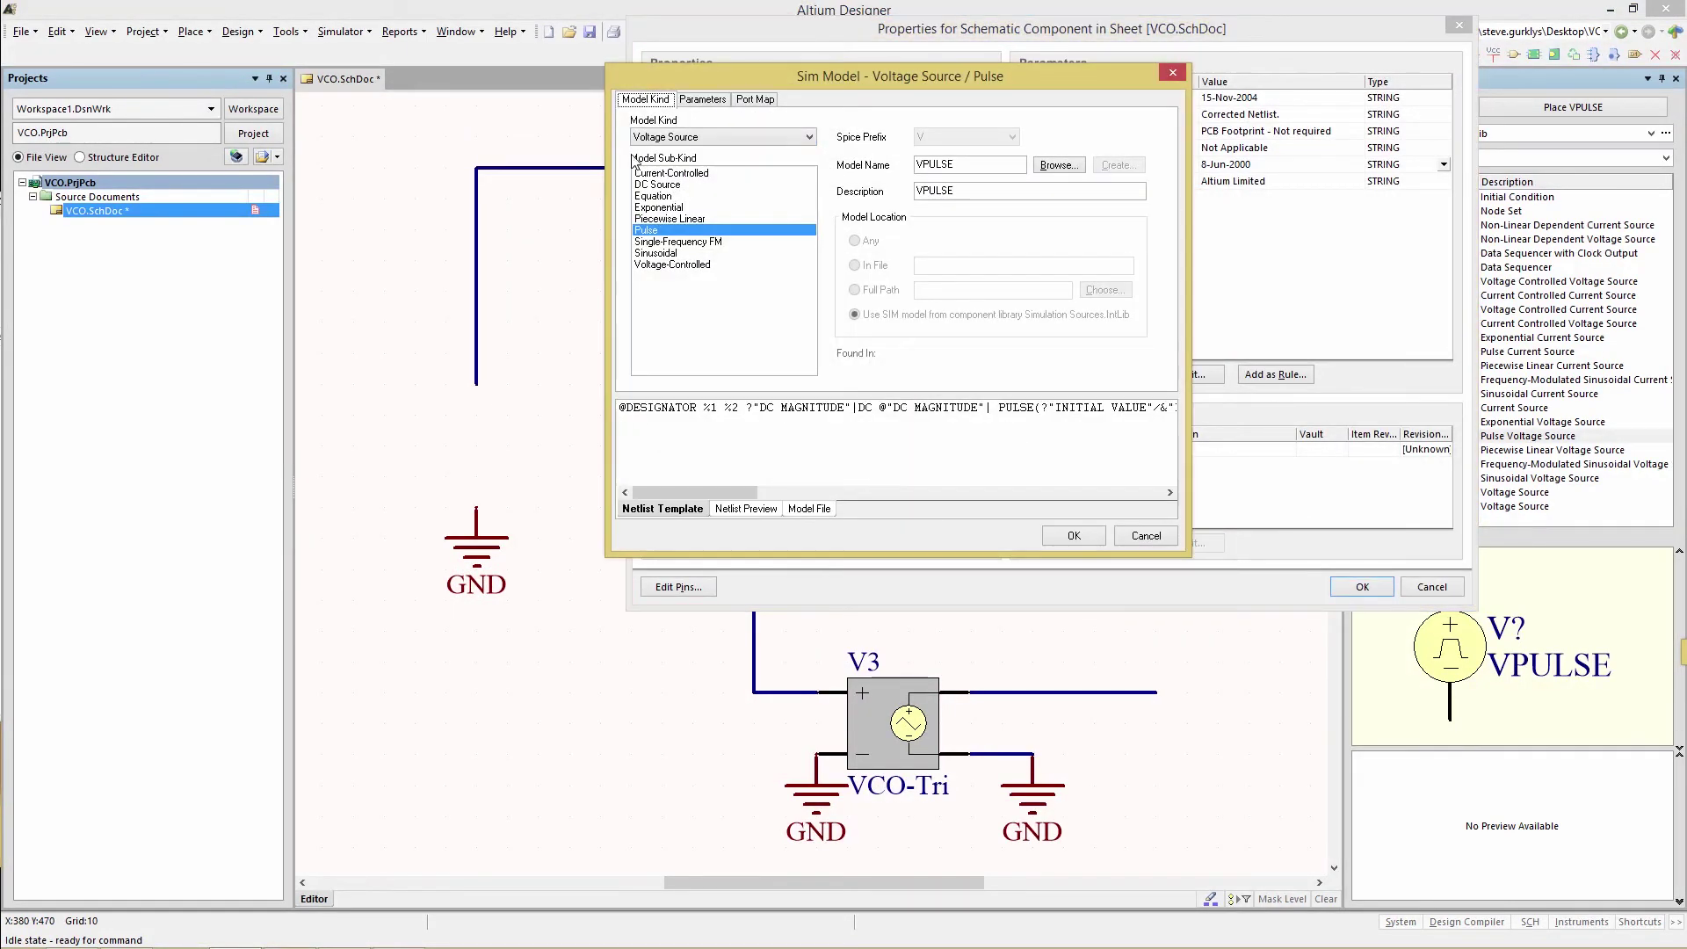
click(698, 102)
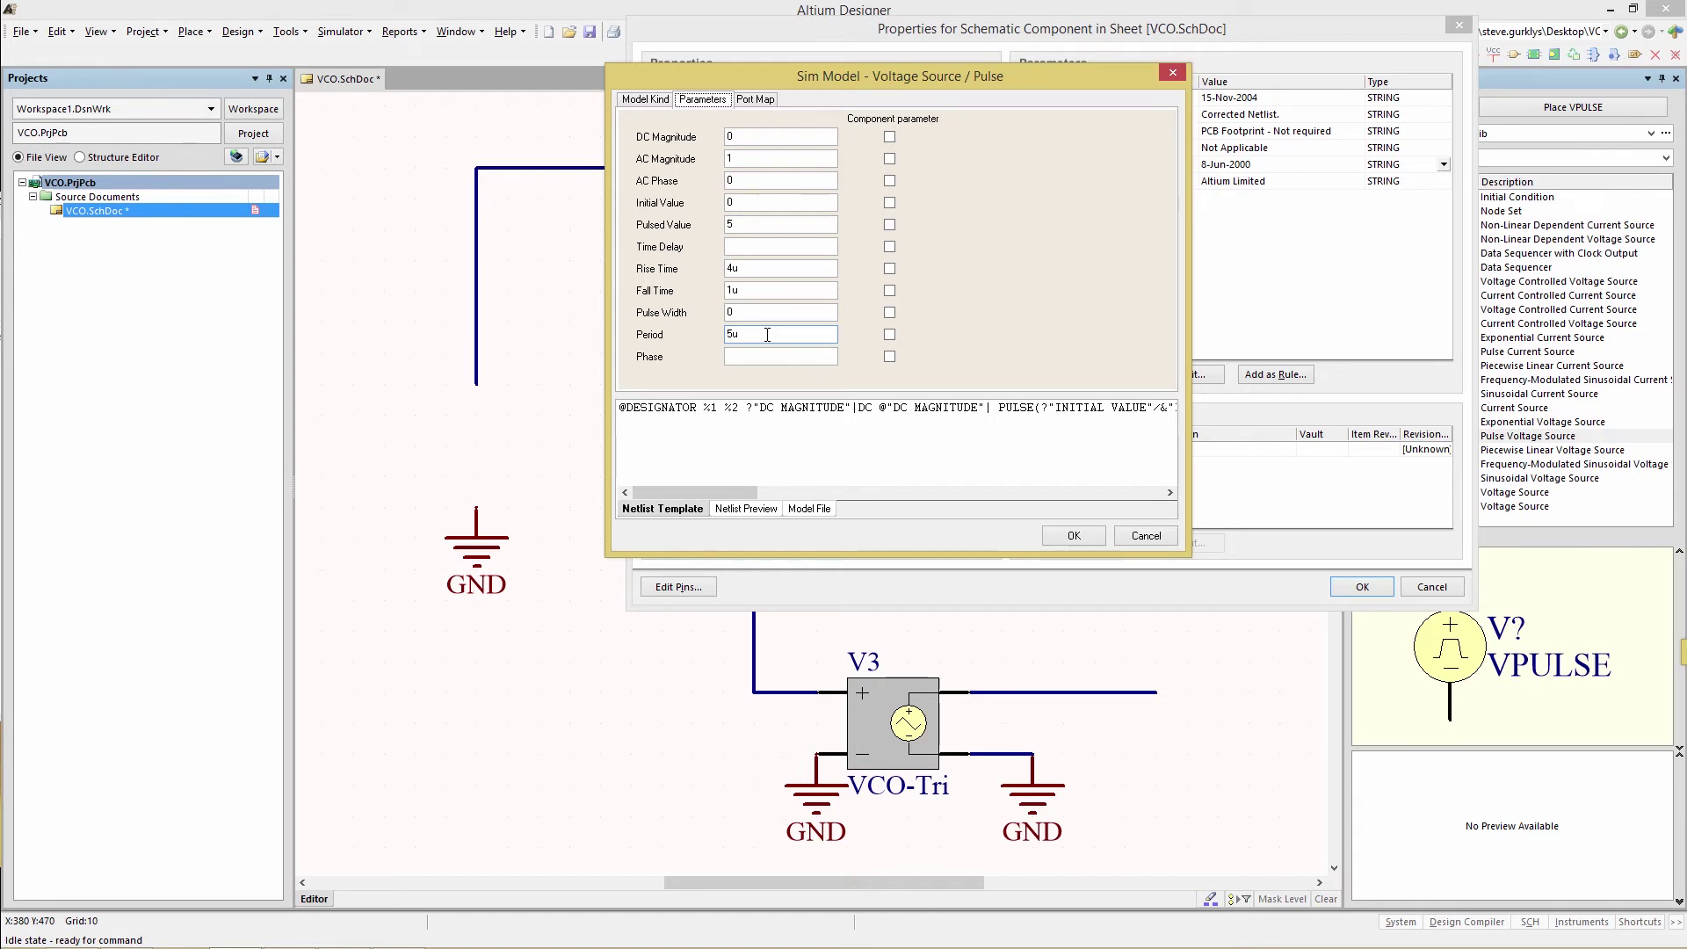
click(775, 160)
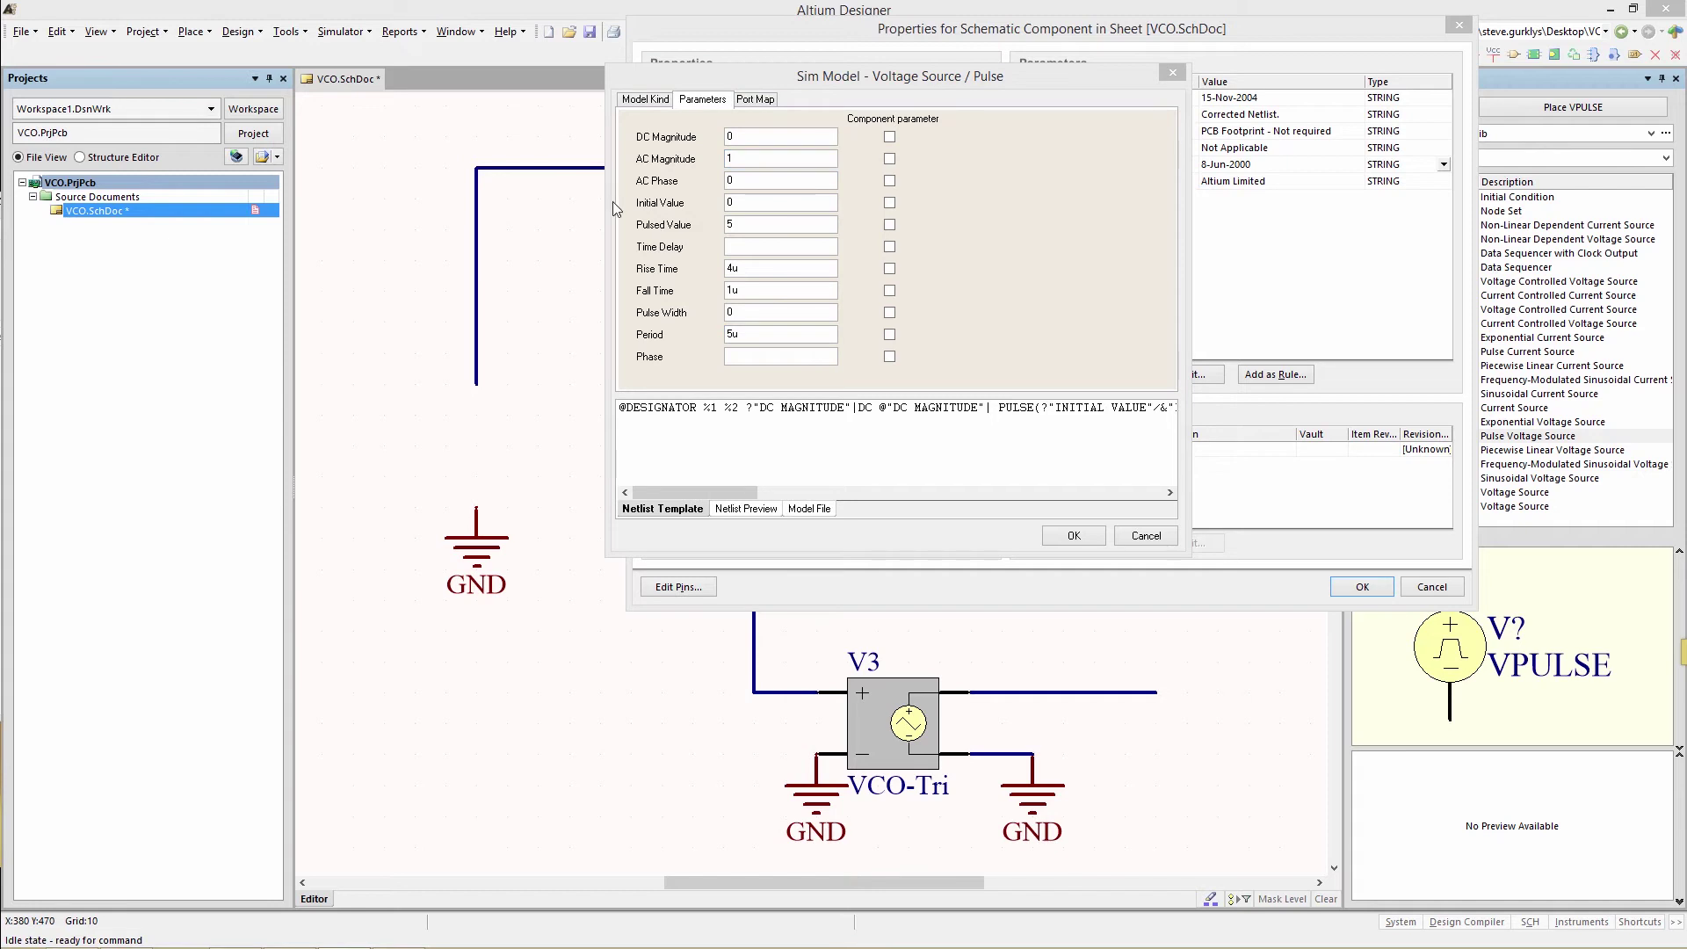
click(718, 207)
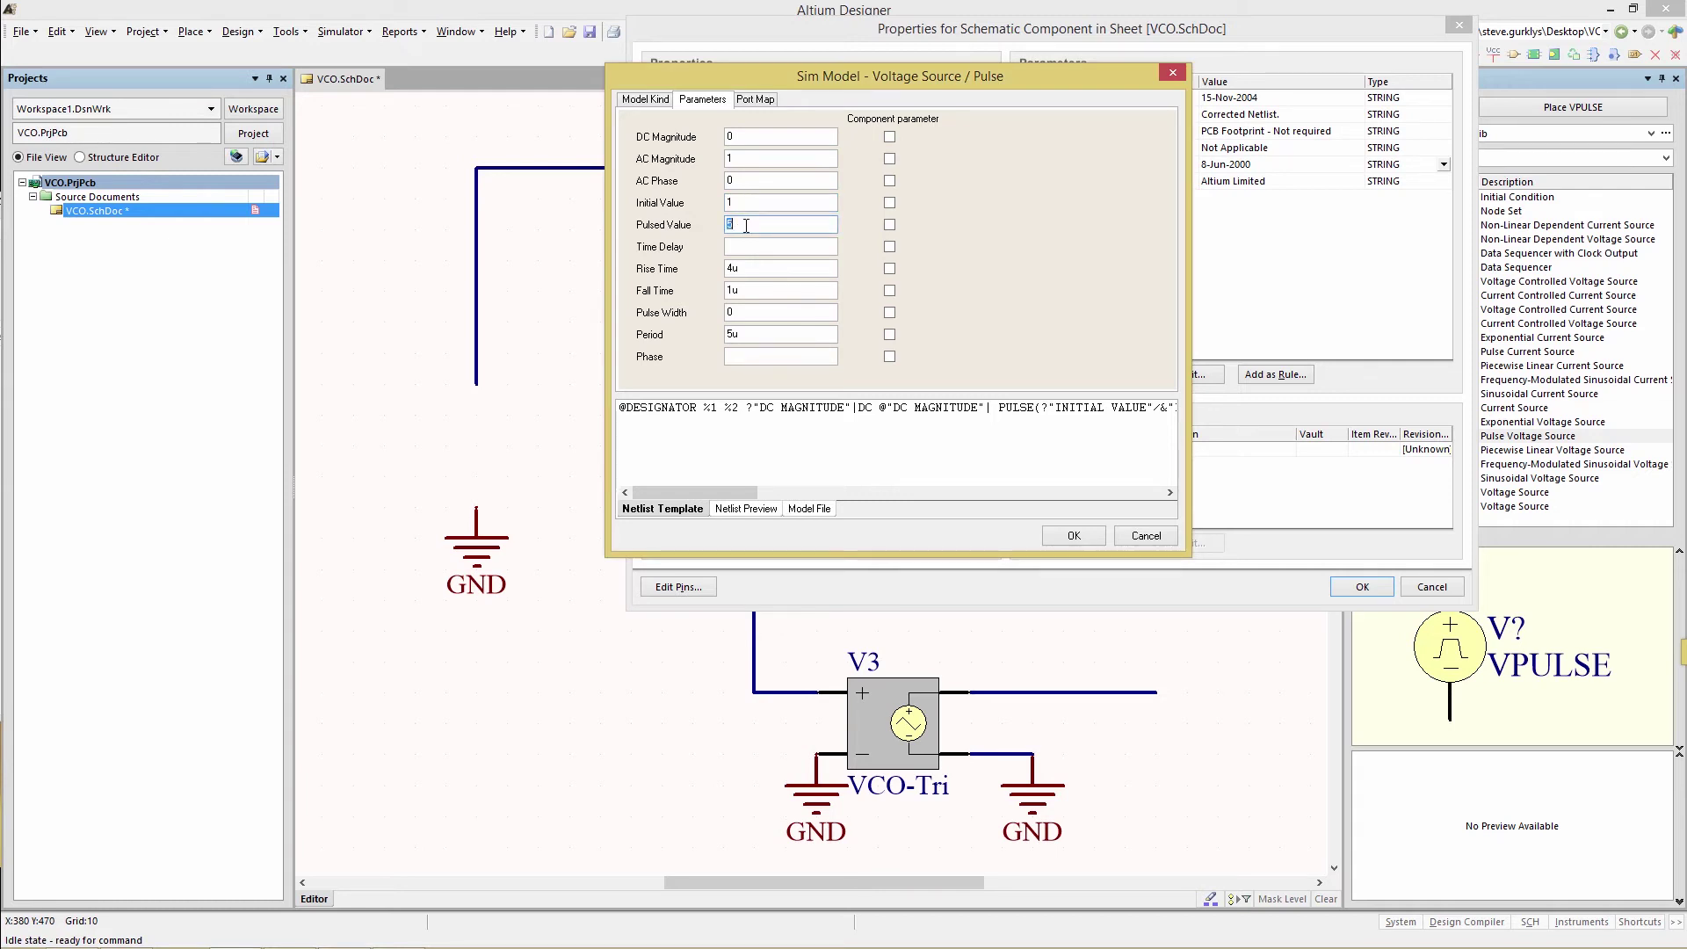
click(745, 246)
click(740, 270)
text(5m)
double_click(746, 289)
key(Tab)
text(15)
click(1072, 536)
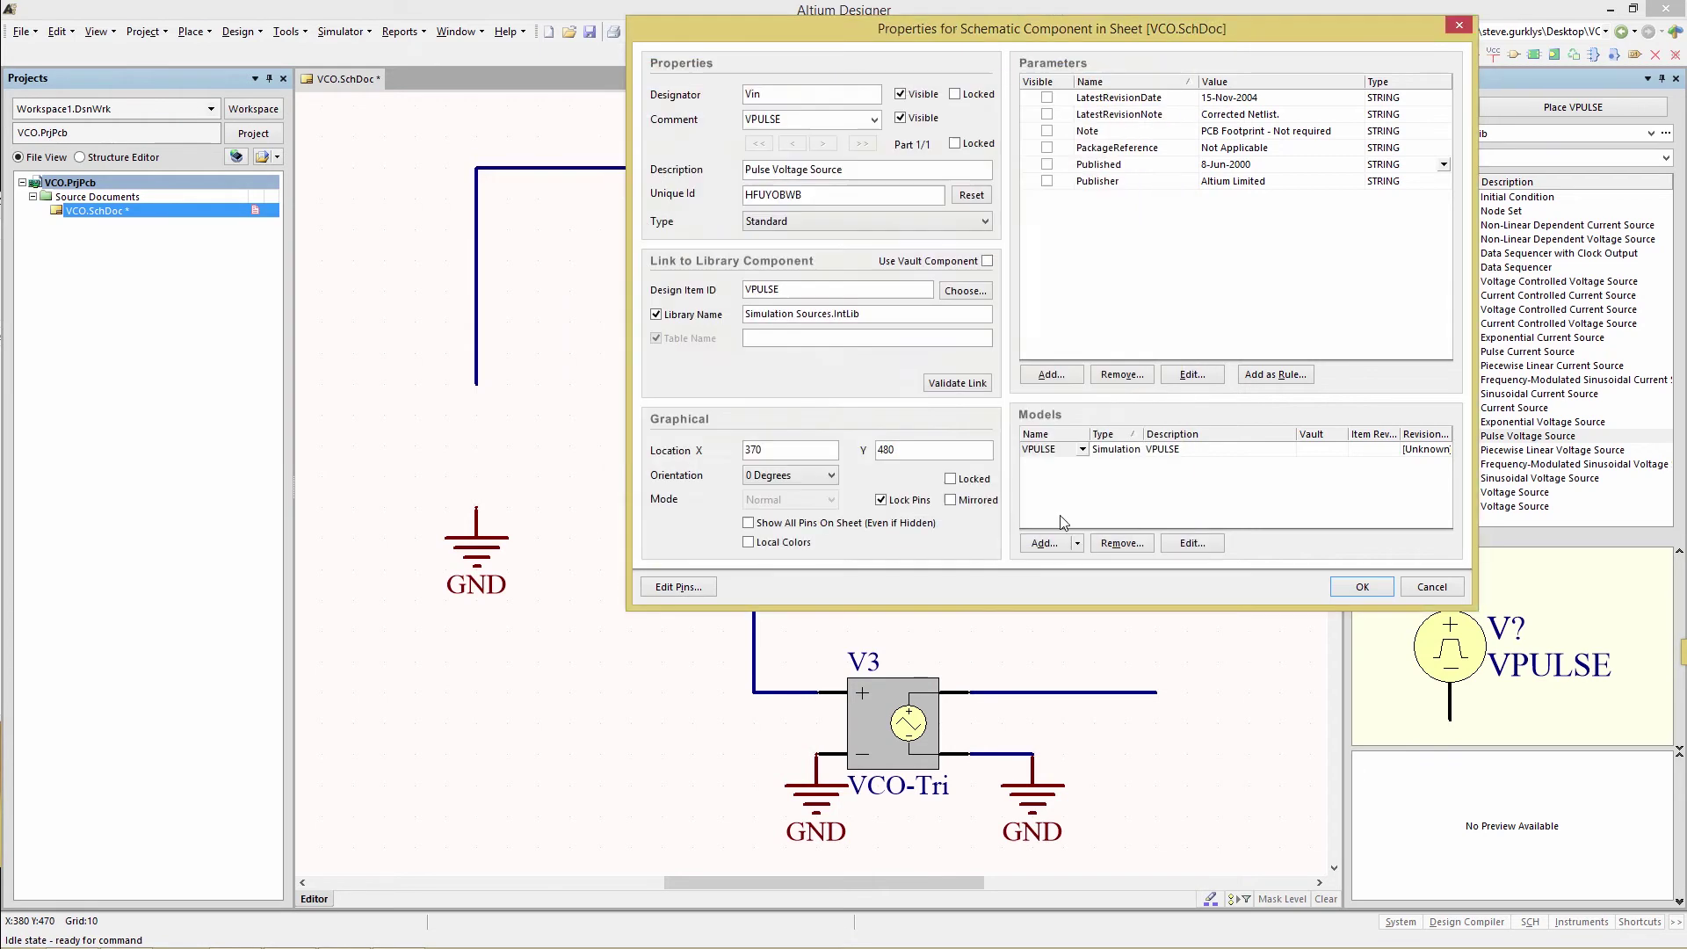
click(1345, 587)
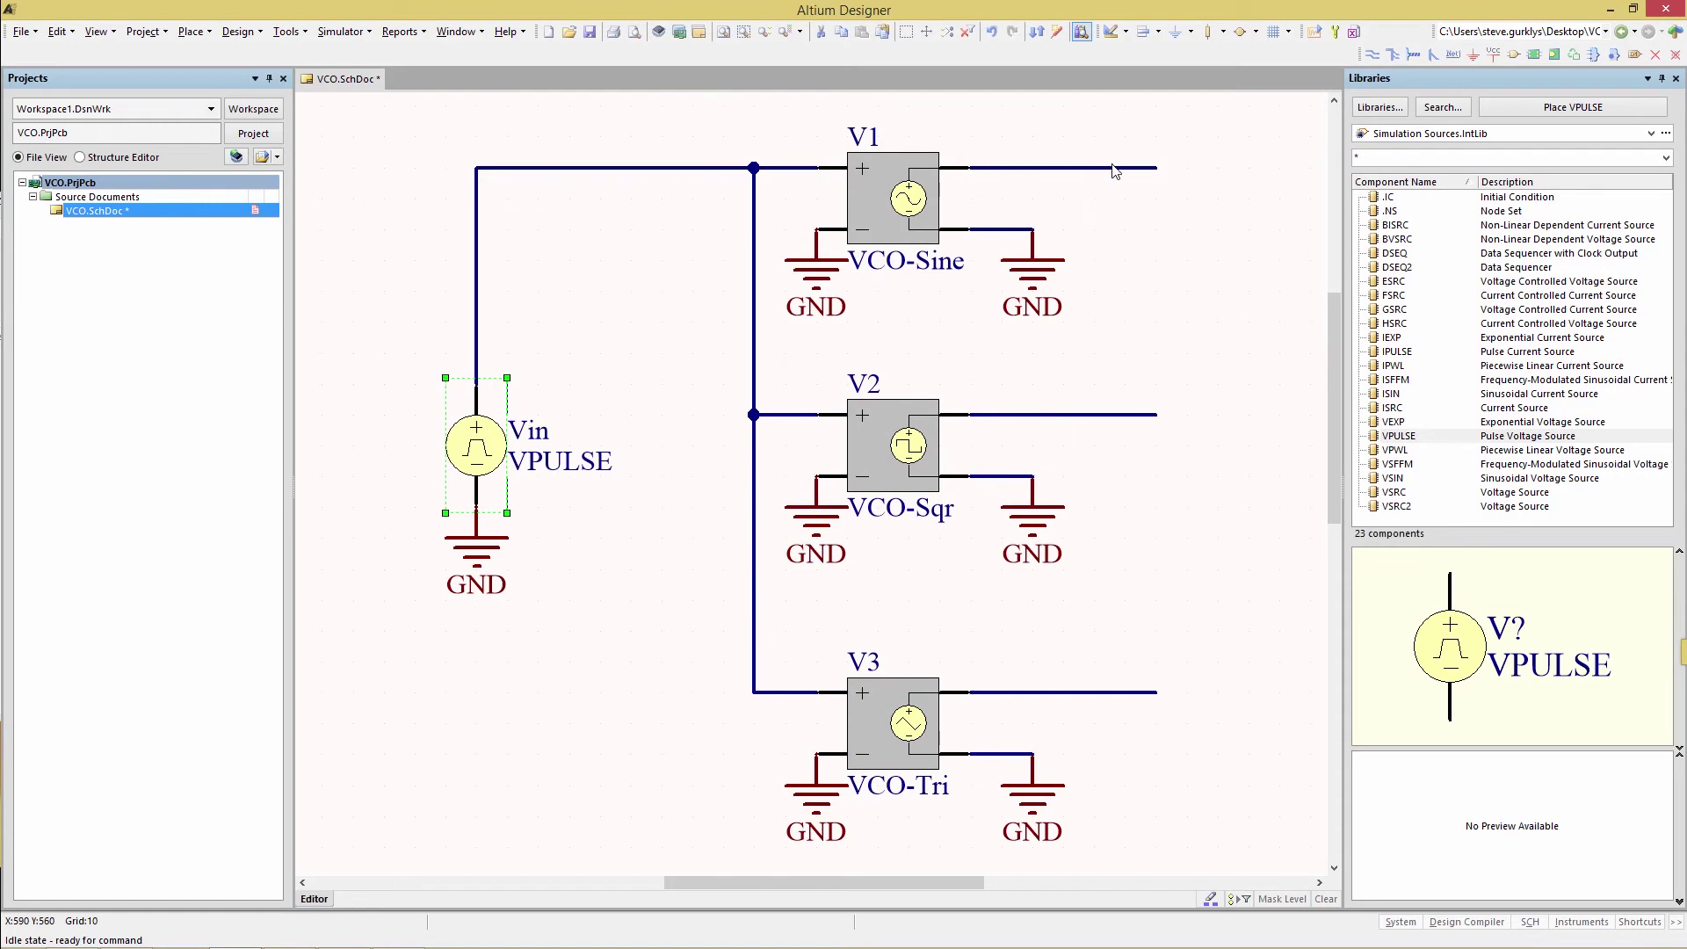
Place net labels VCO_Sine and VCO_Sqr on the V1 and V2 output wires.
right_click(791, 239)
click(844, 264)
click(1003, 167)
key(Escape)
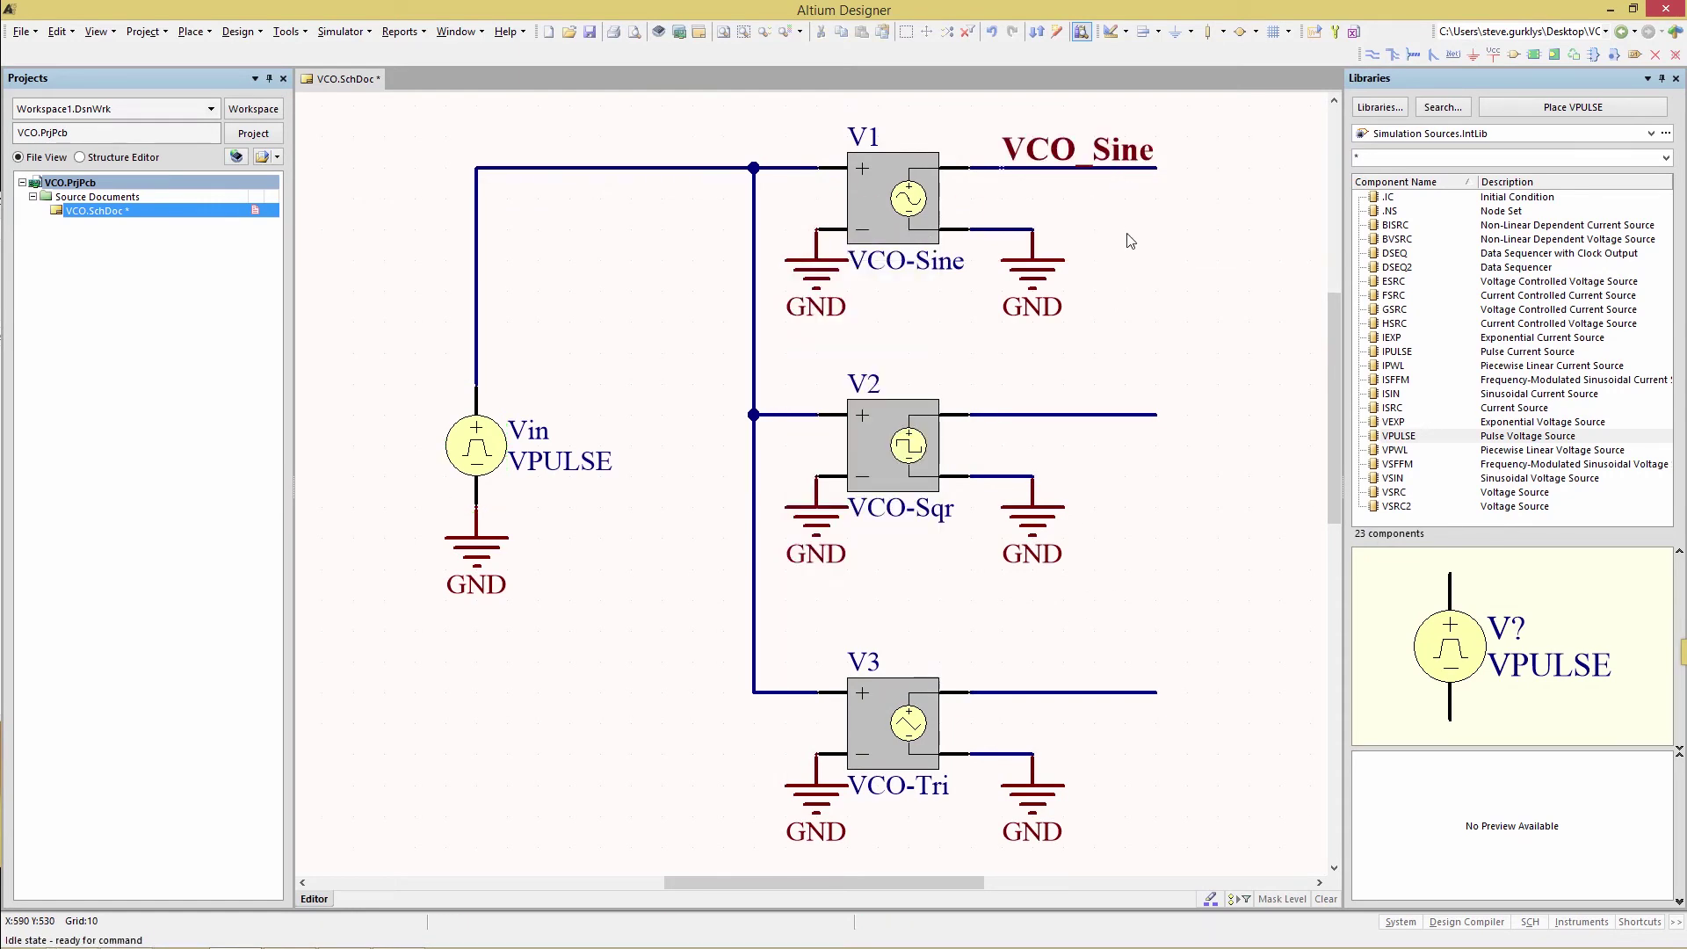
key(p)
key(n)
key(Tab)
text(VCO_Sqr)
key(Return)
click(1003, 414)
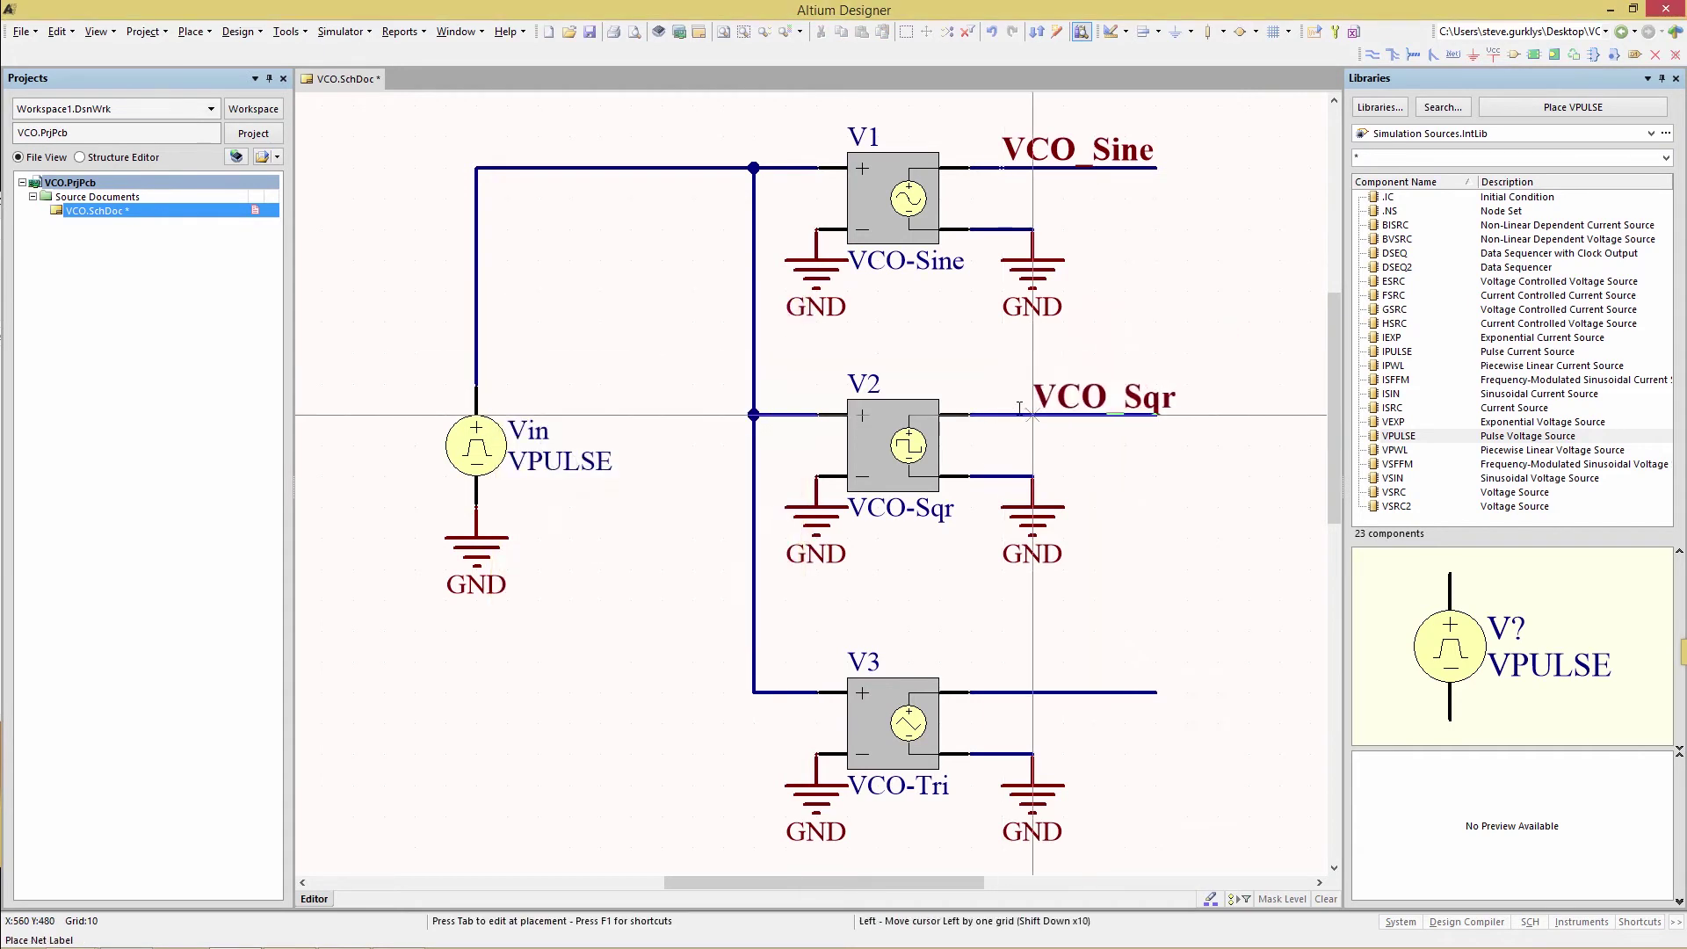
Place net labels VCO_Tri on V3's output wire and Vin on the top input wire.
key(Tab)
text(VCO_Tri)
key(Return)
click(1004, 694)
key(Tab)
text(Vin)
key(Return)
click(569, 167)
key(Escape)
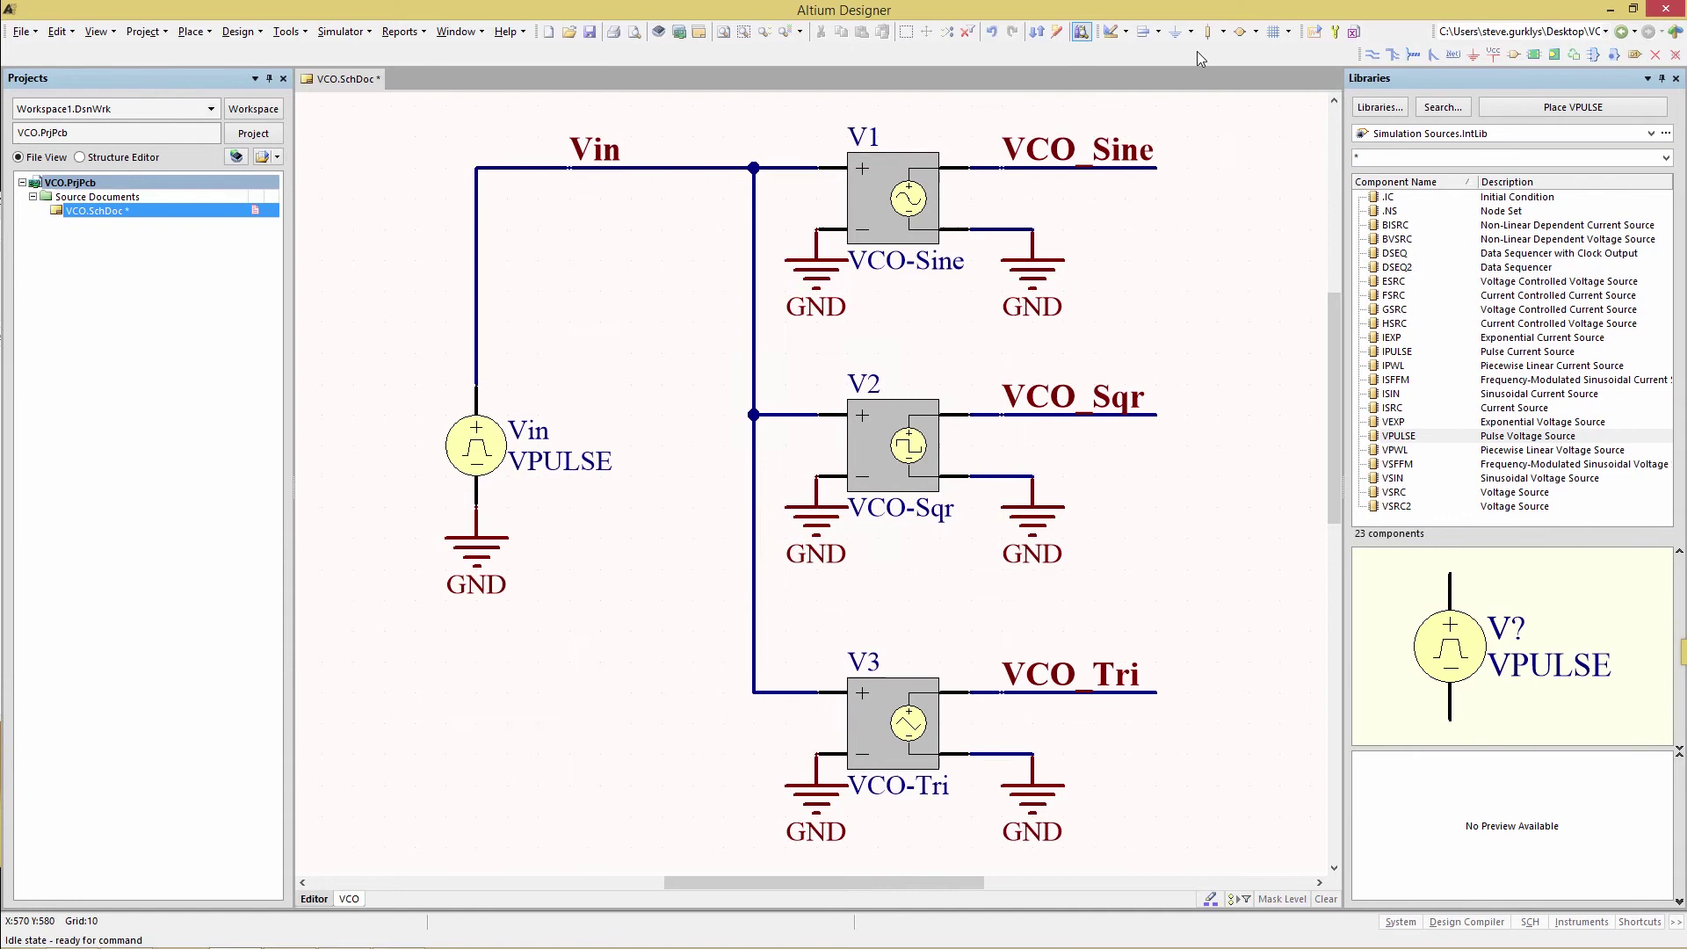
Make VCO_SINE, VCO_SQR, VCO_TRI and VIN the active signals for plotting.
click(1335, 31)
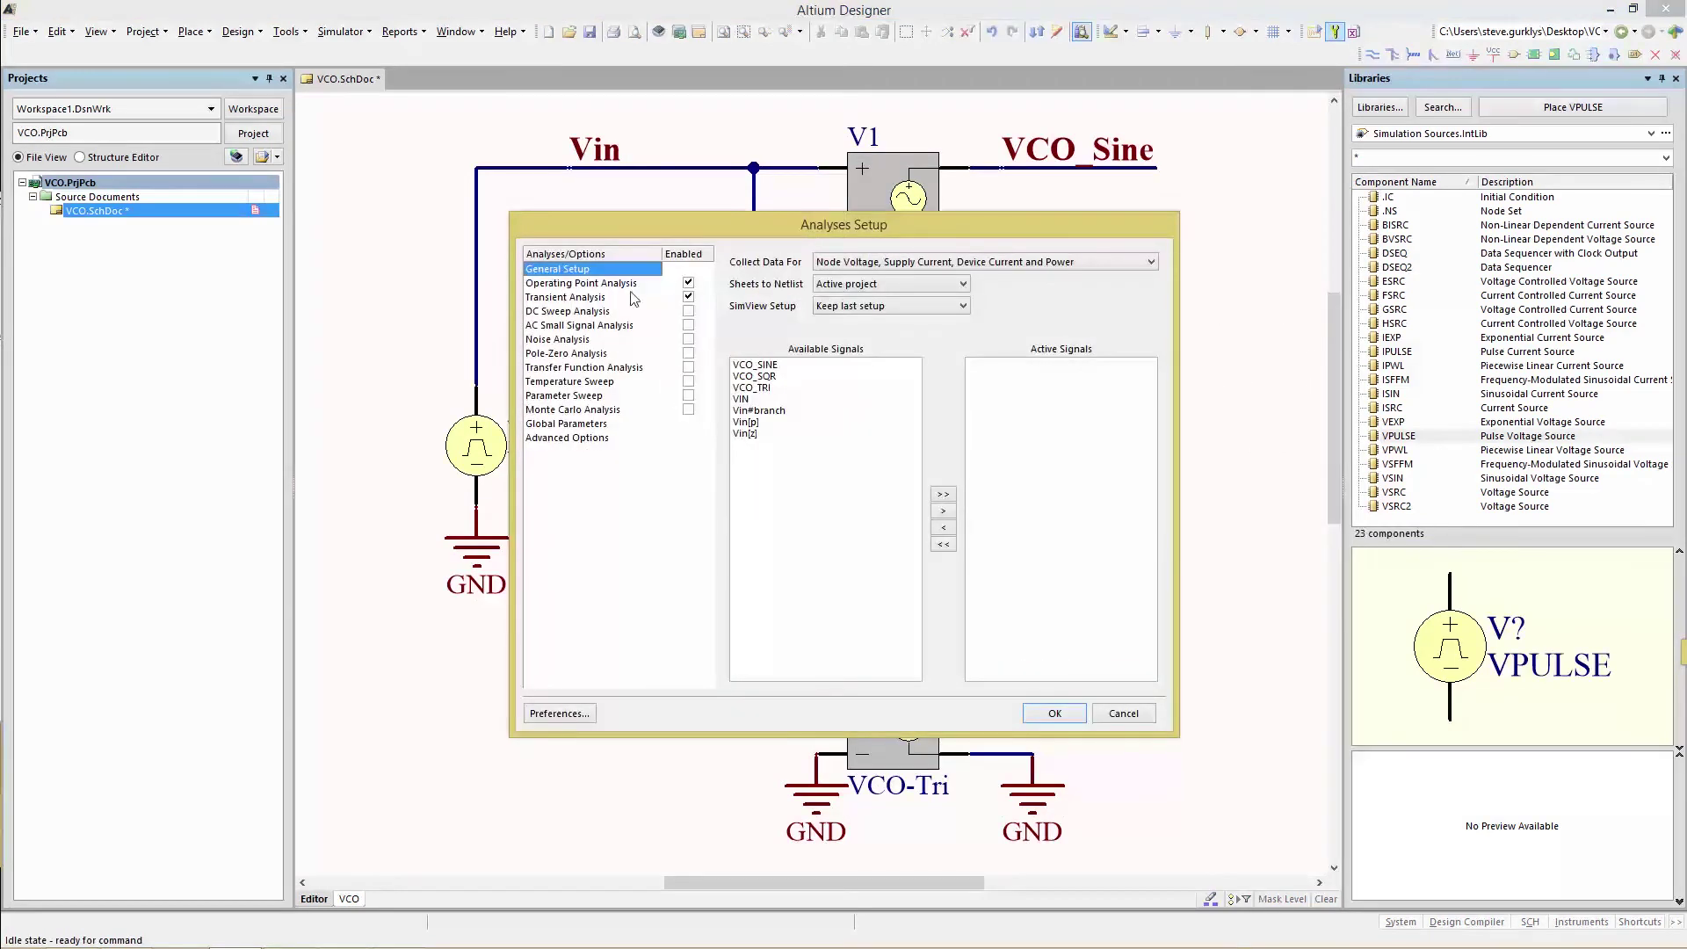
drag(754, 367, 756, 387)
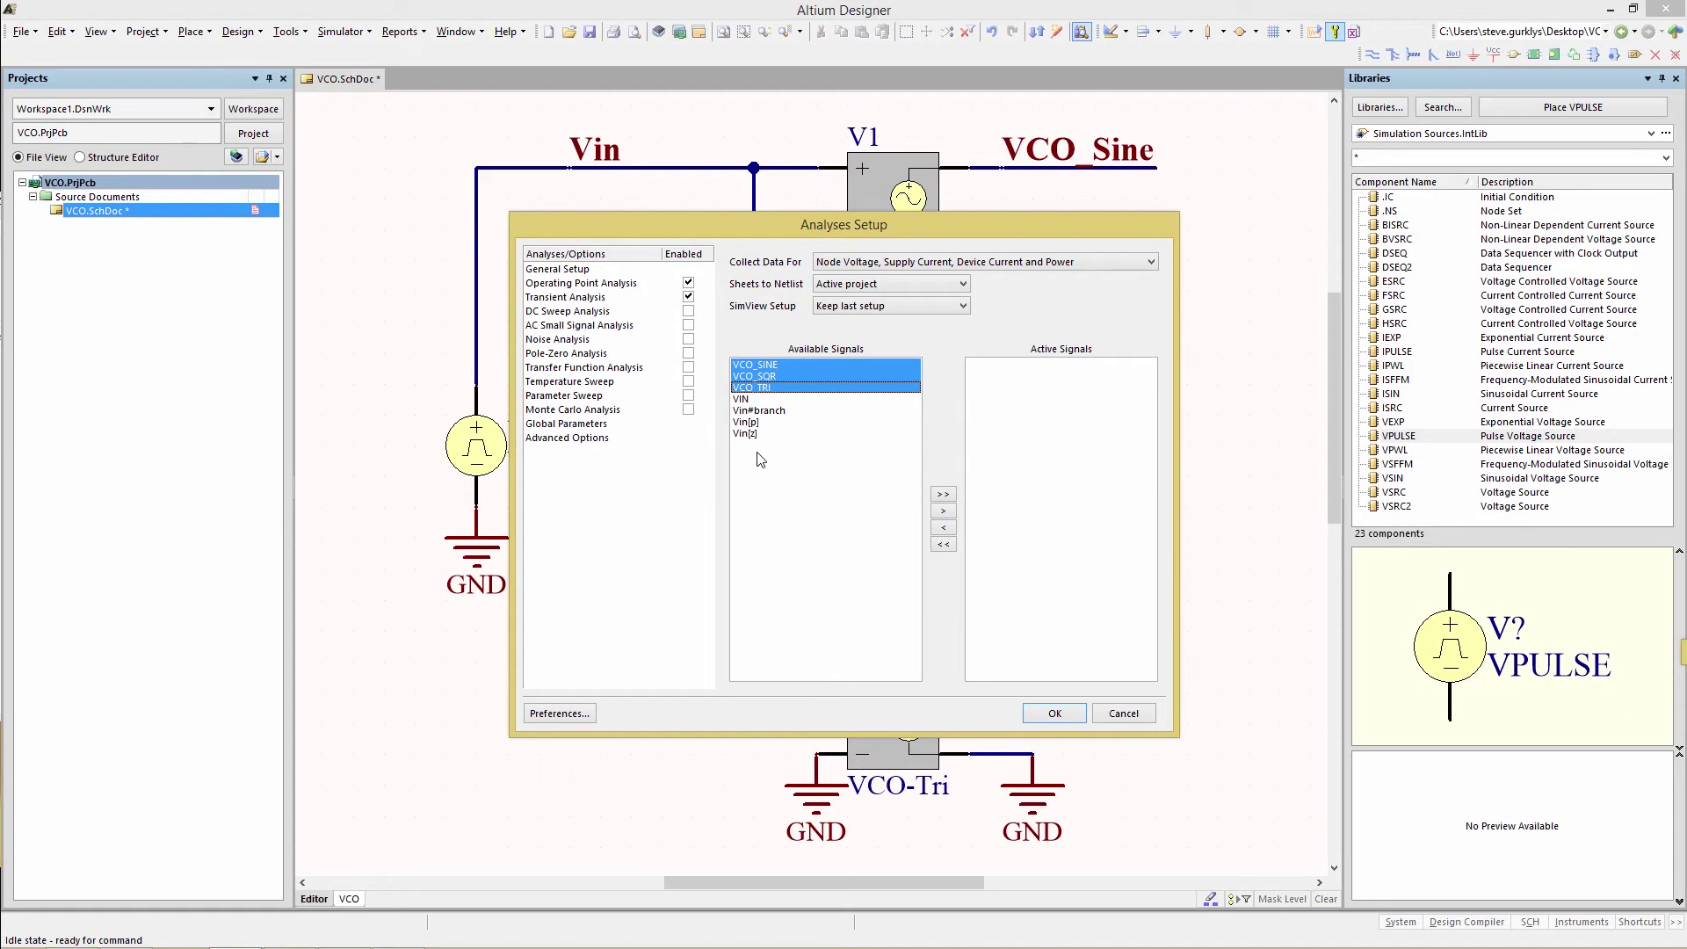
shift+click(743, 400)
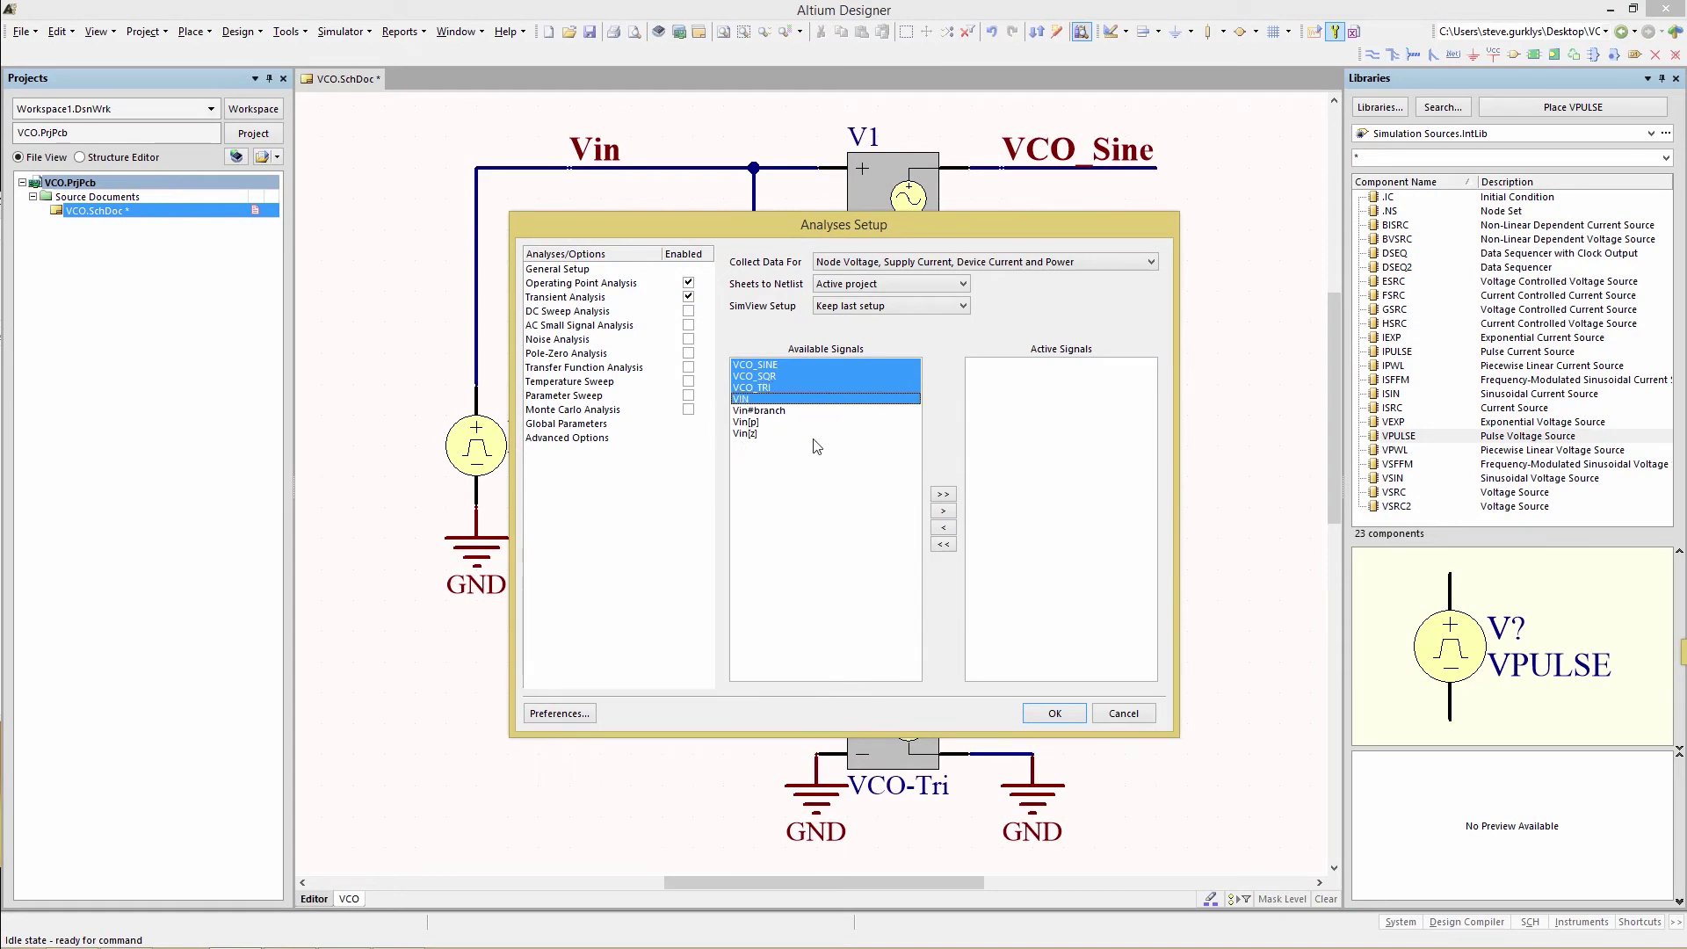
click(943, 511)
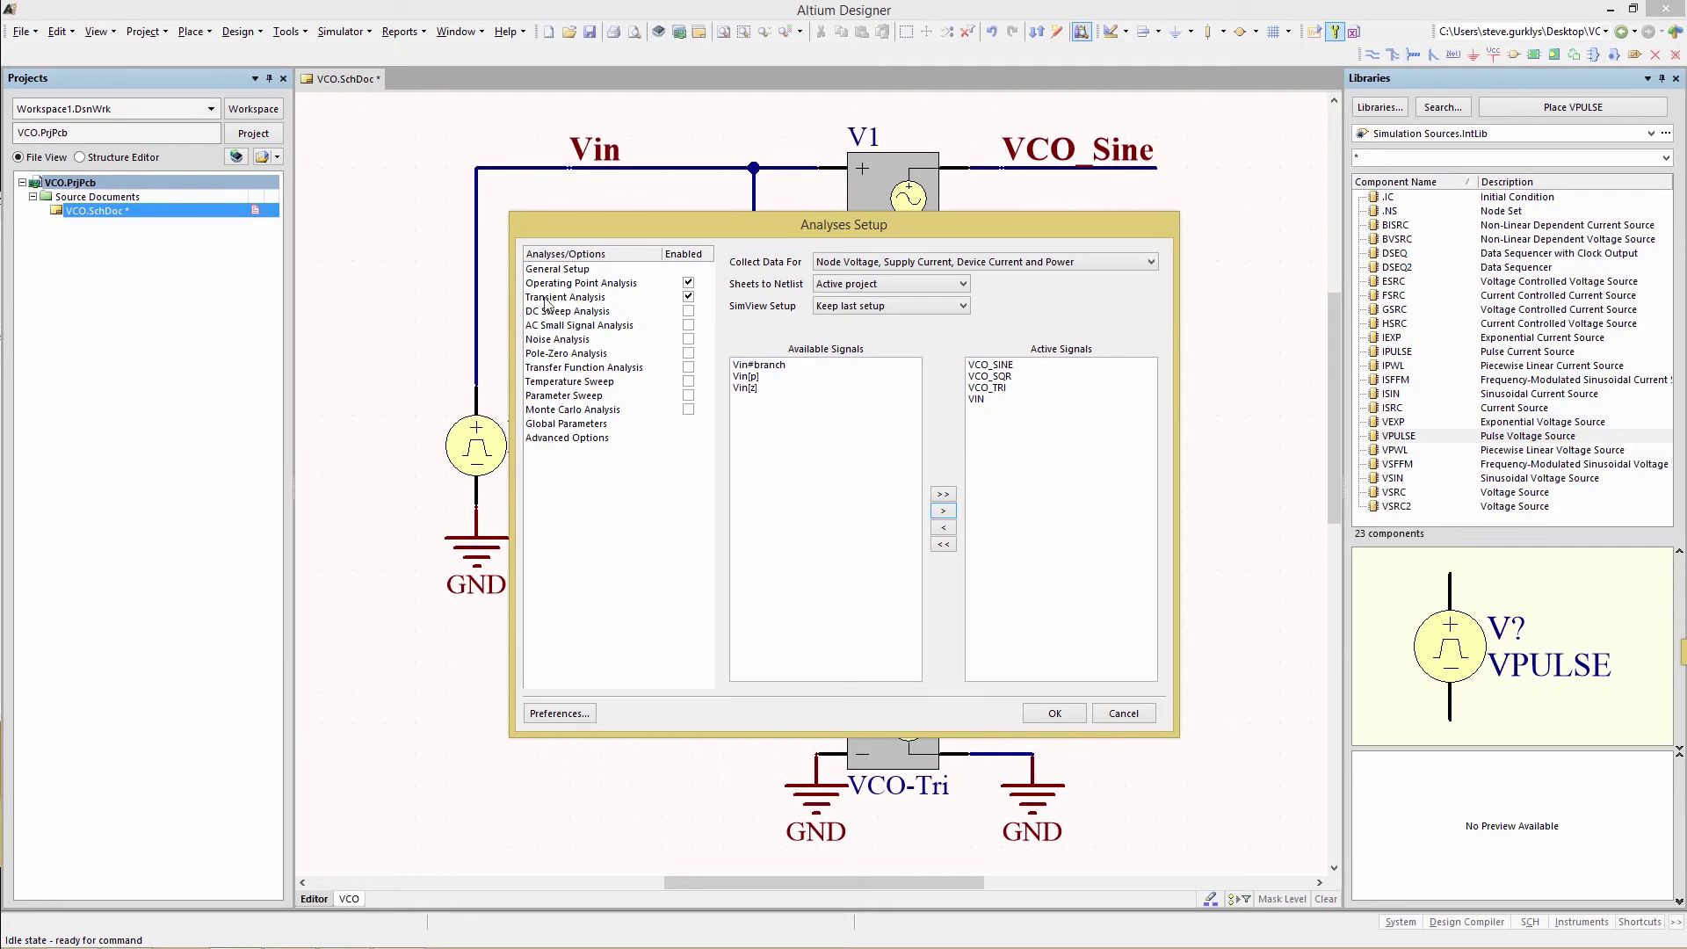
Disable Operating Point and run a transient analysis over 2 cycles at 1000 points per cycle.
click(688, 283)
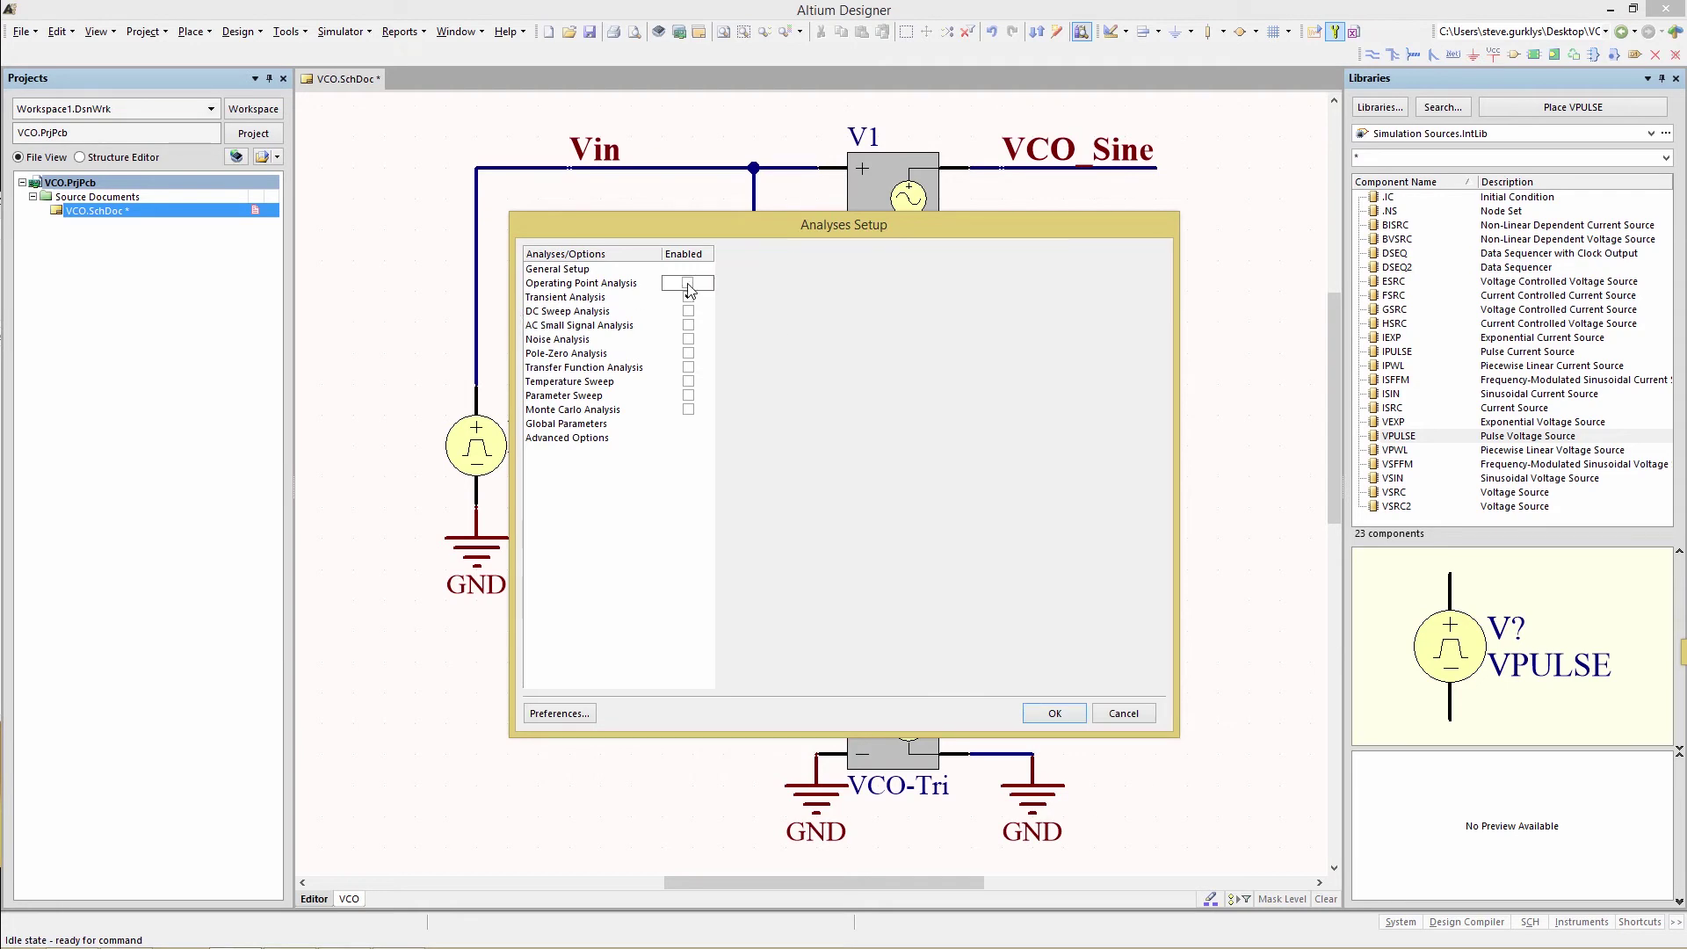
click(580, 300)
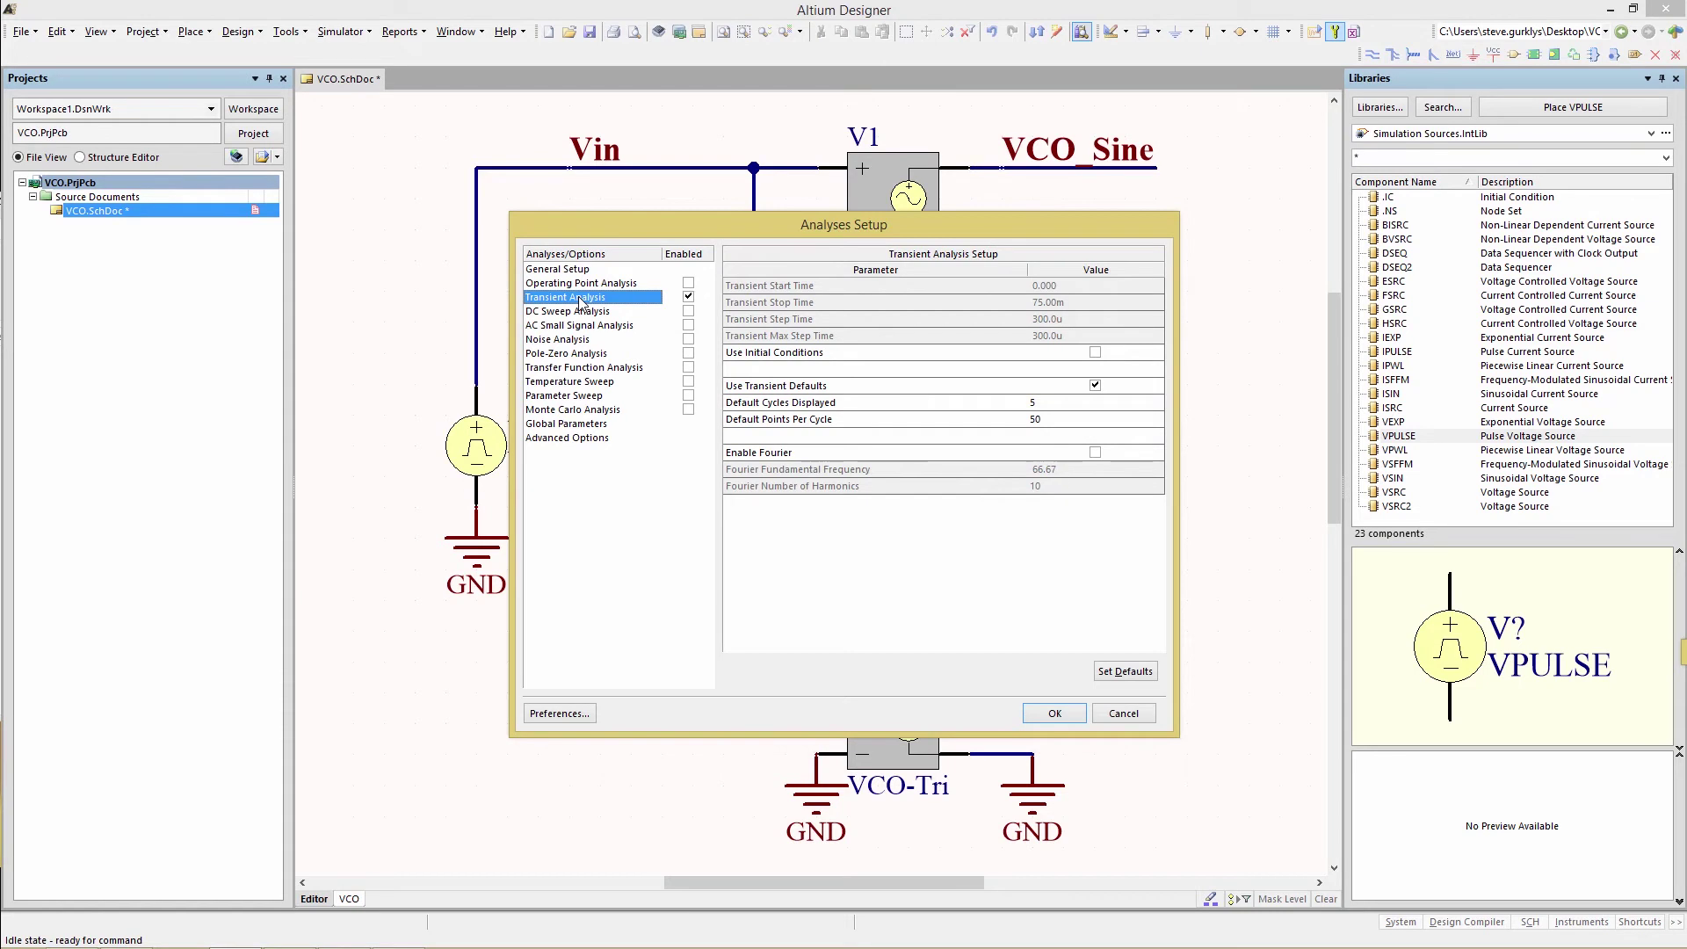
click(764, 388)
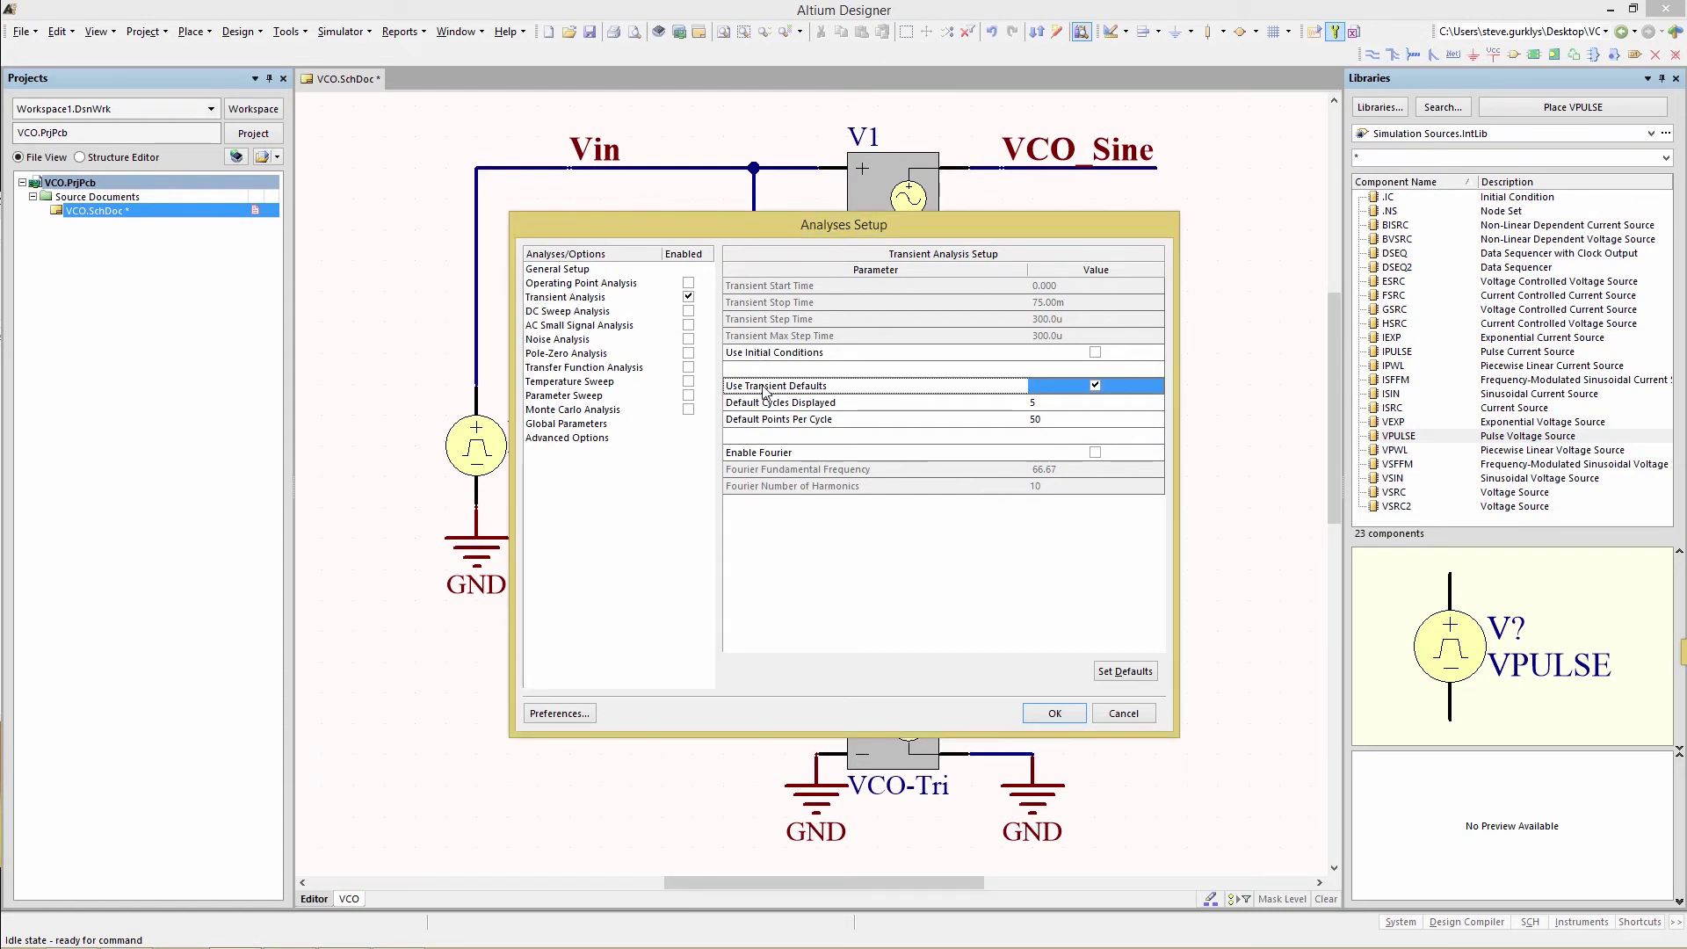
click(1035, 404)
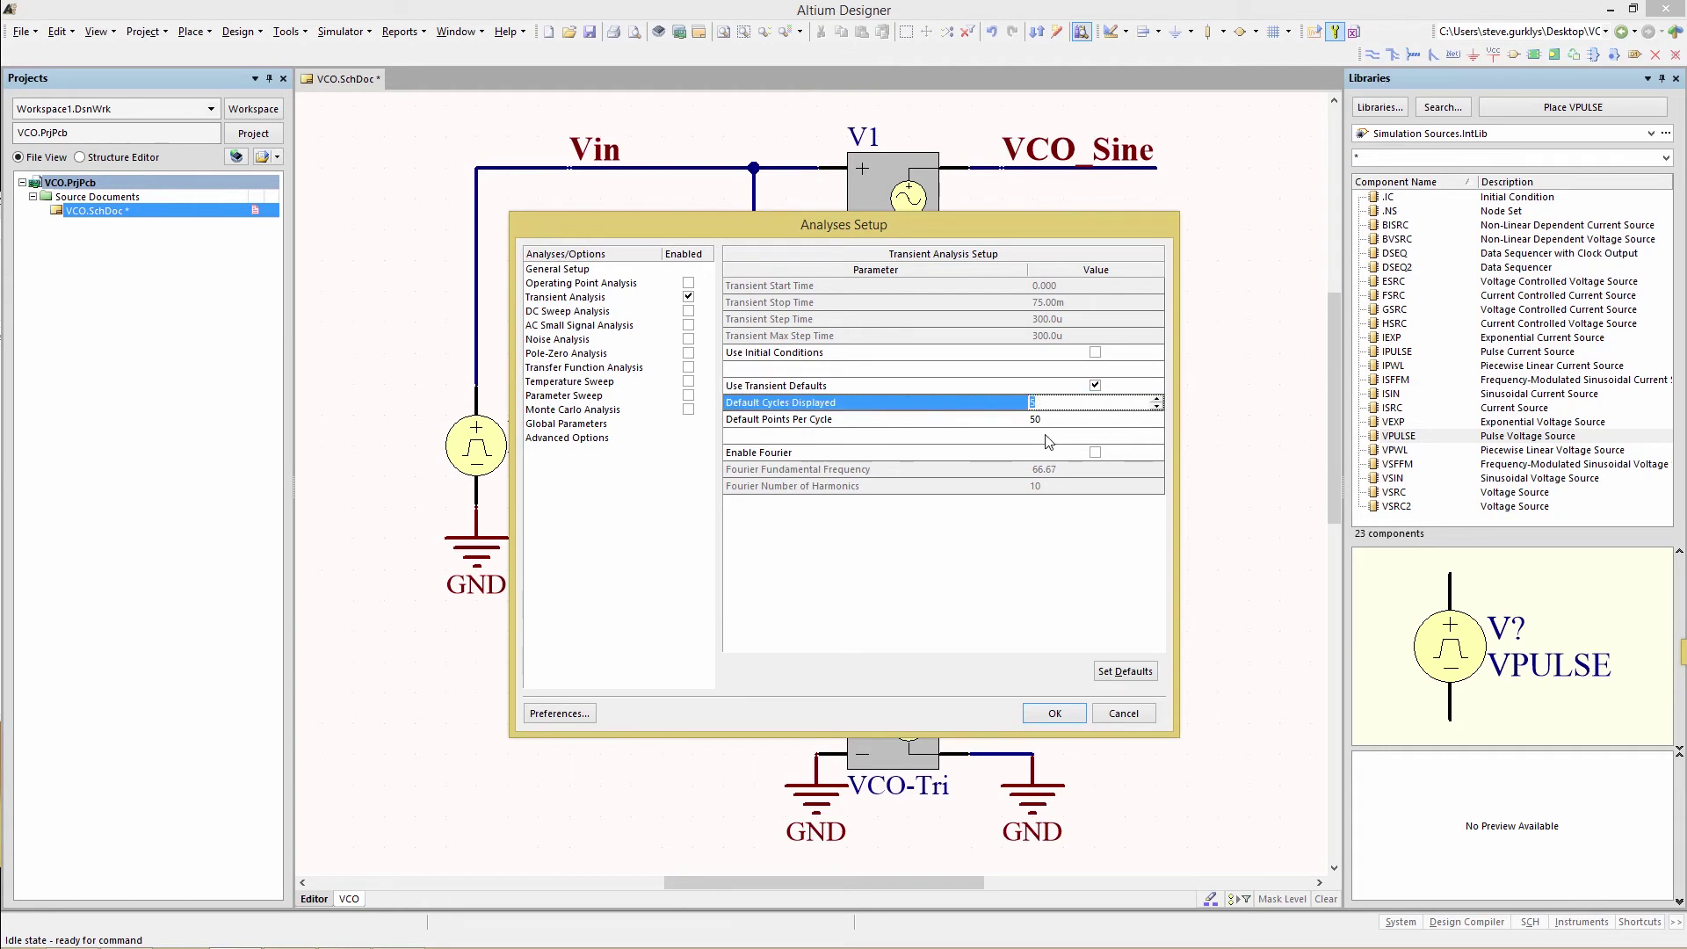
text(2)
click(1035, 420)
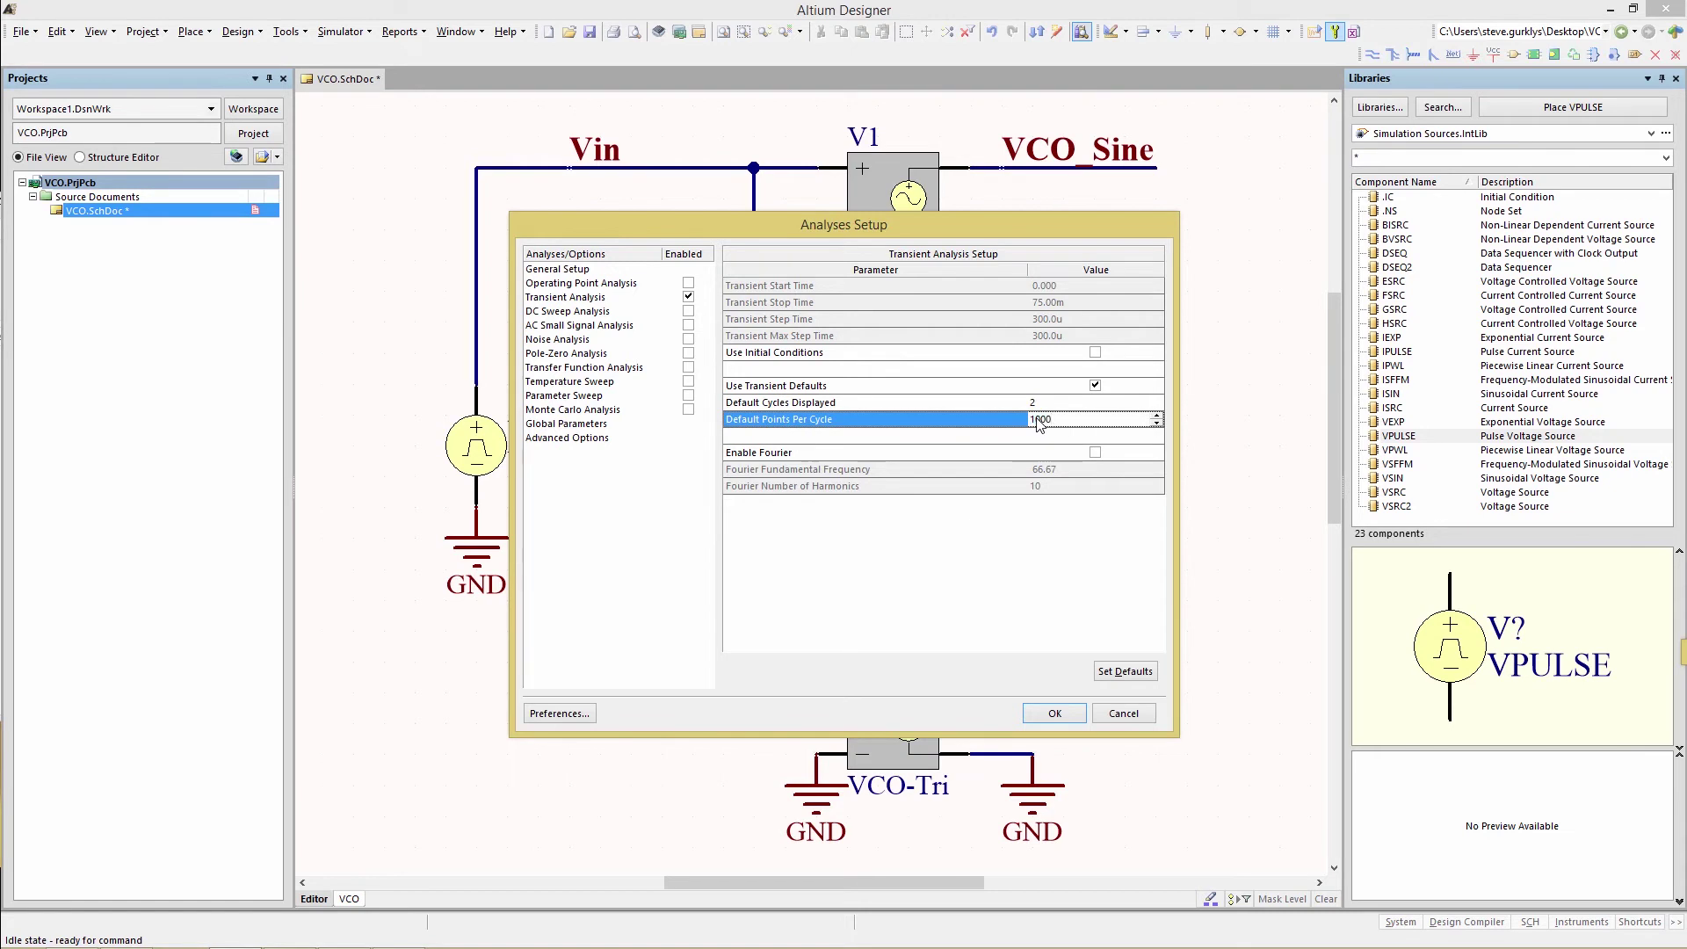
text(1000)
key(Return)
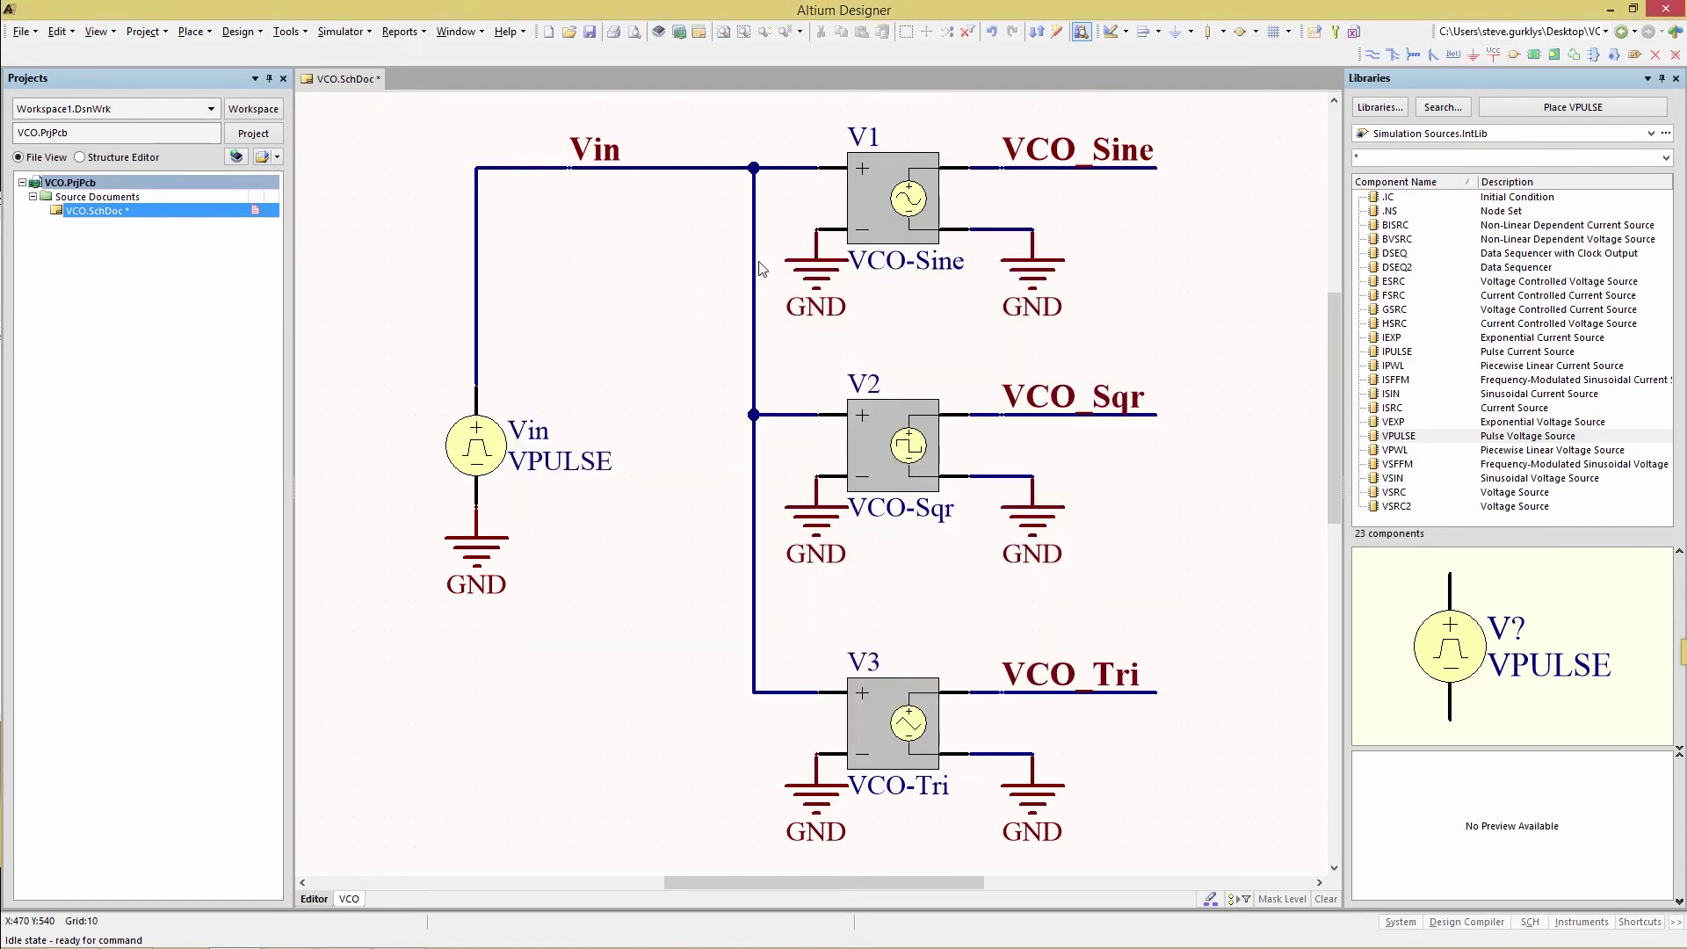
click(1315, 32)
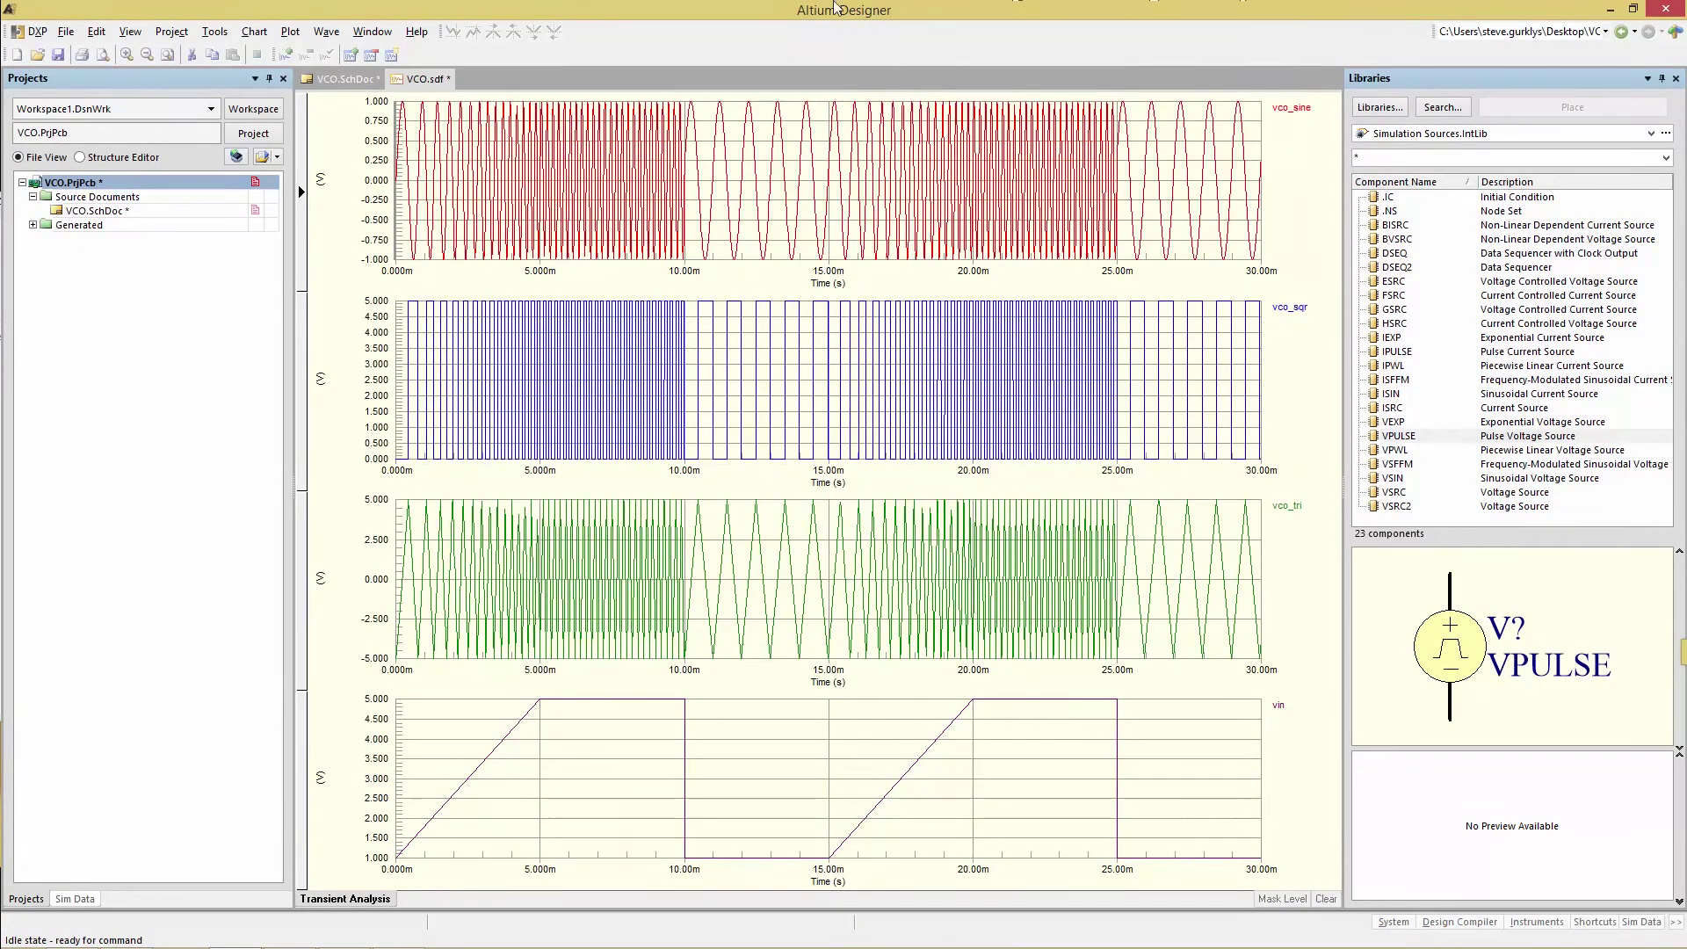
Read values on the vco_tri waveform in VCO.sdf.
click(482, 548)
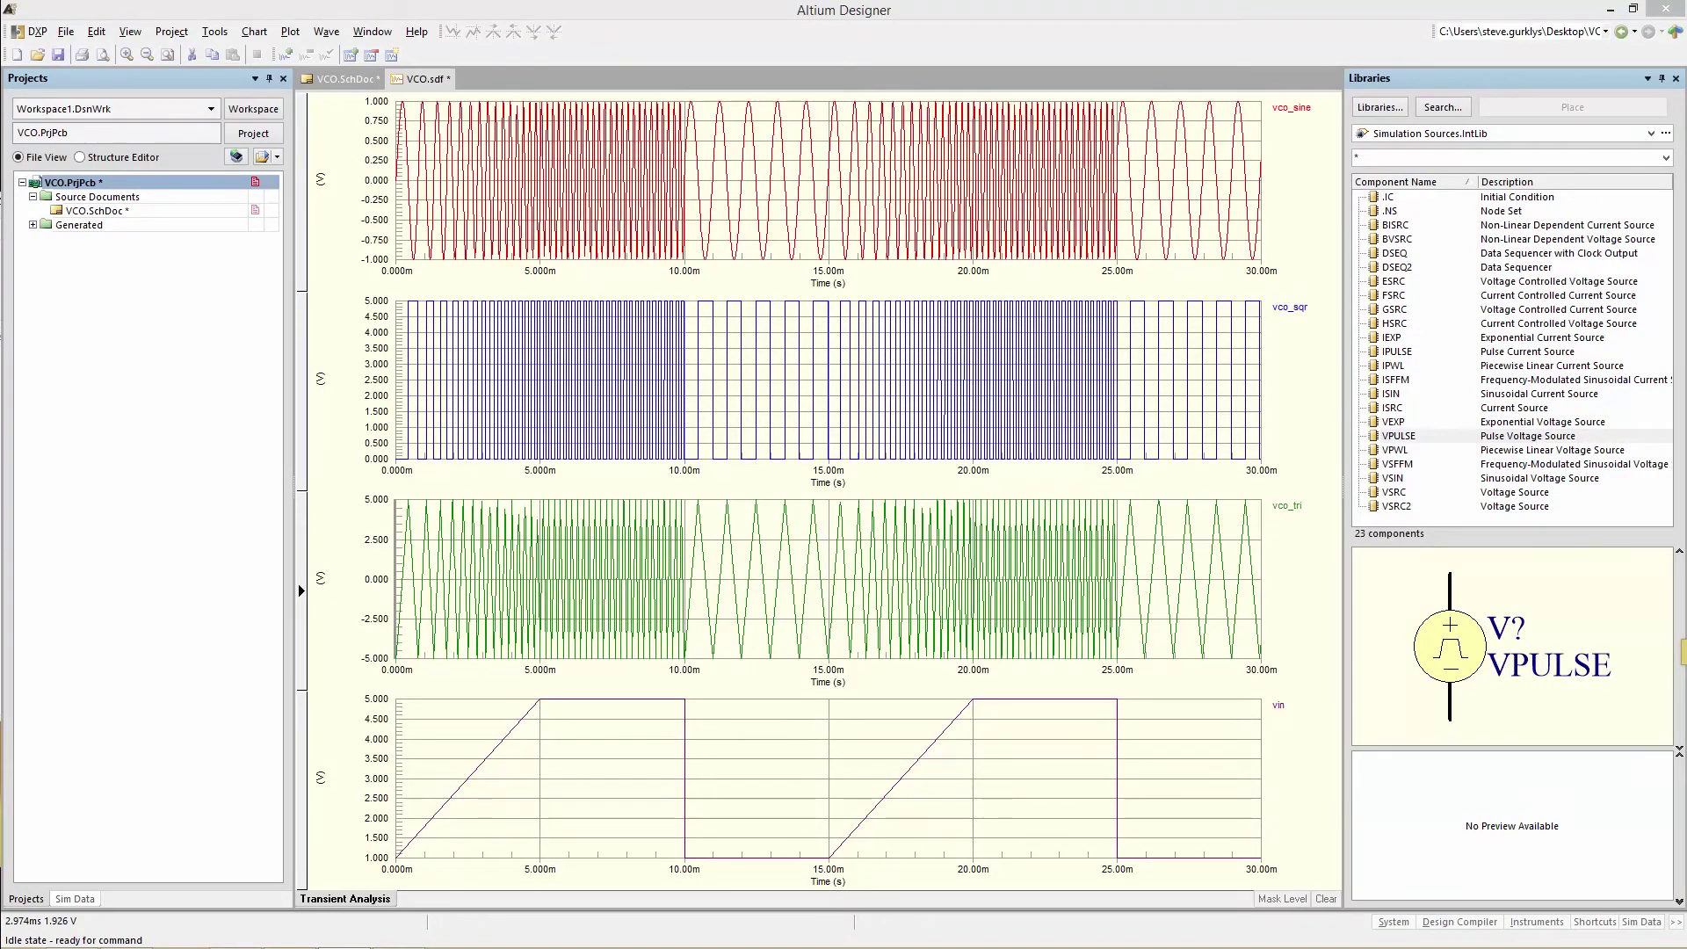
Open V2's simulation model parameters and set C1 to 0 and F1 to 1K.
click(347, 79)
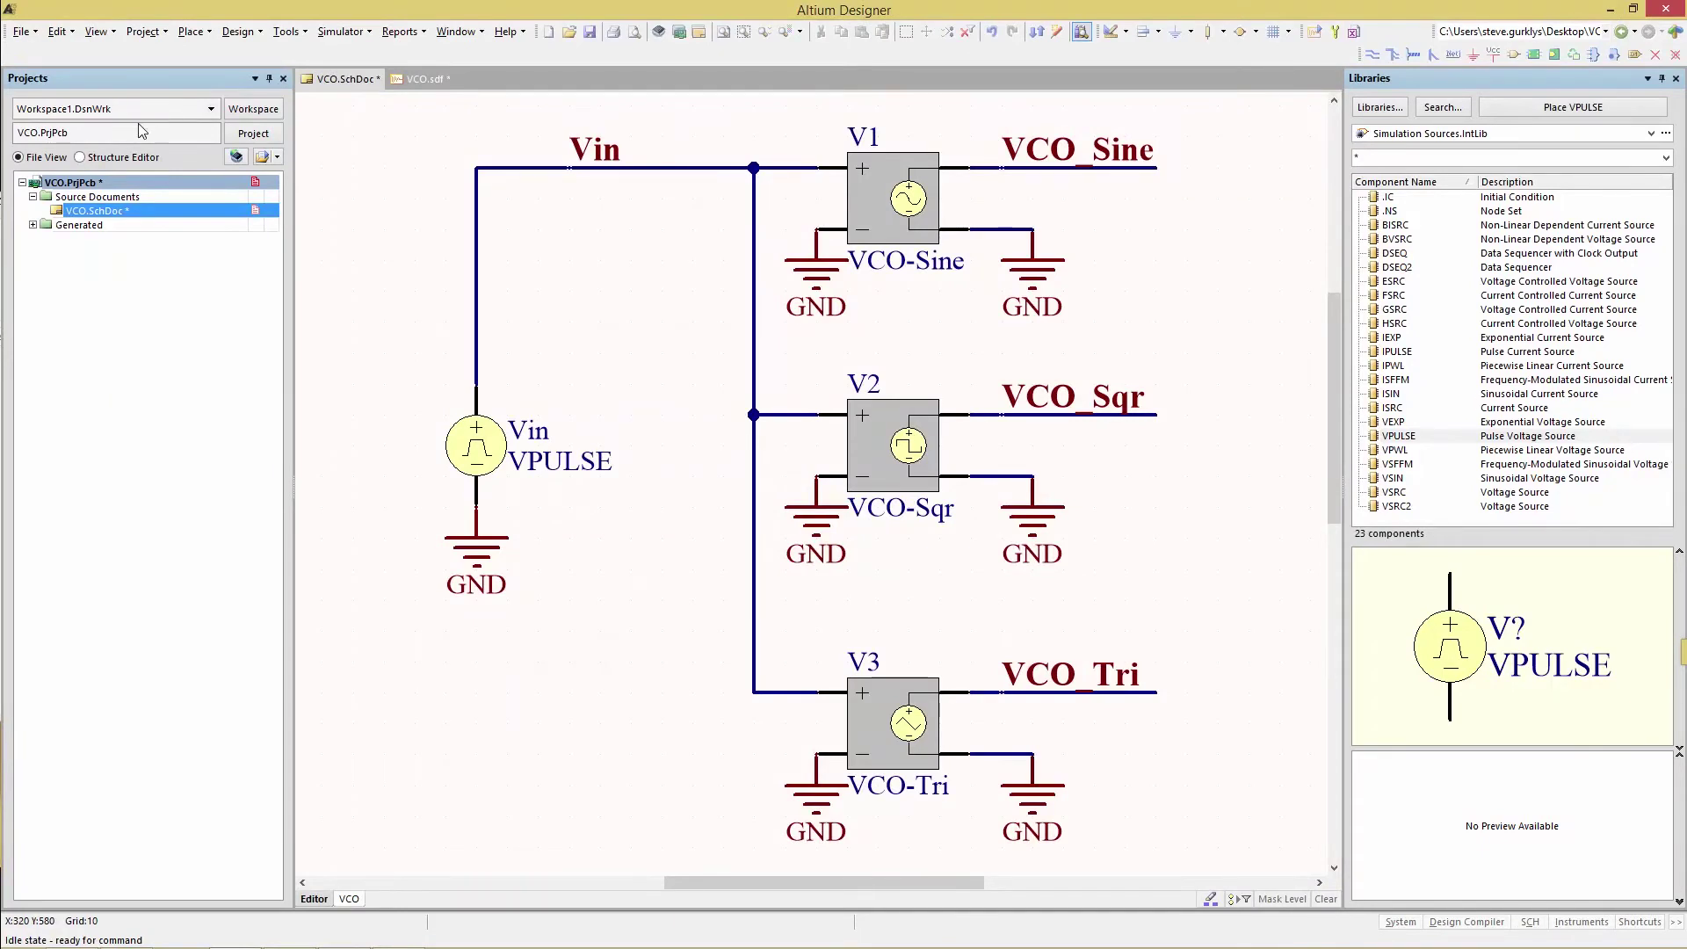
double_click(893, 468)
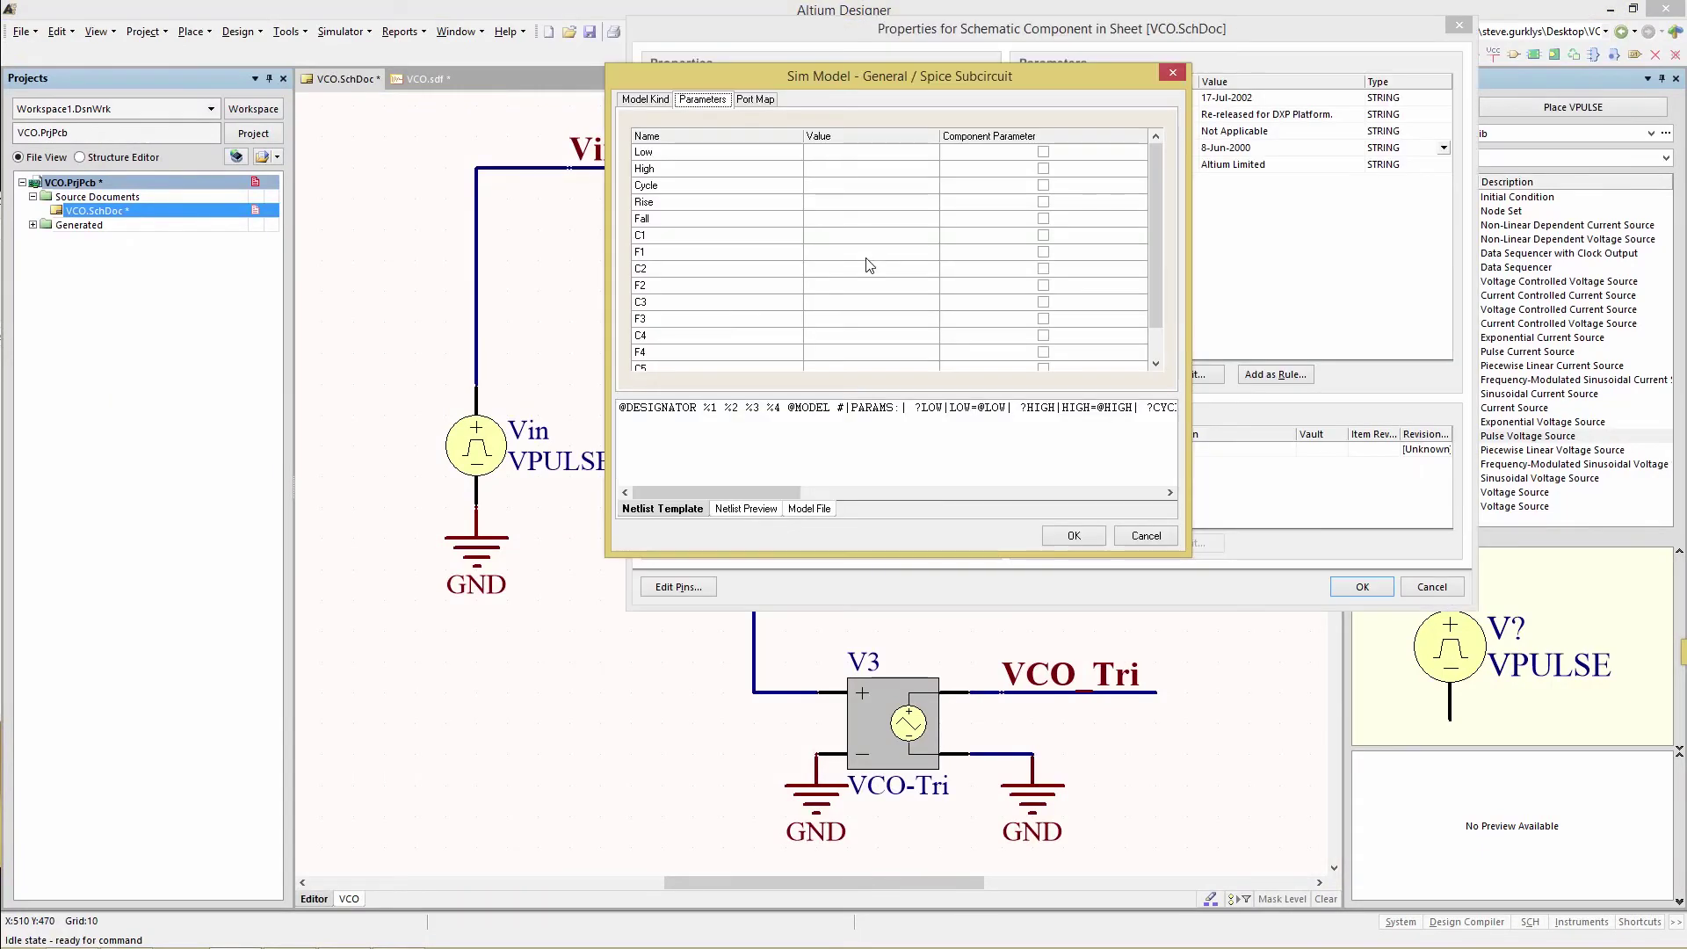
click(738, 237)
text(0)
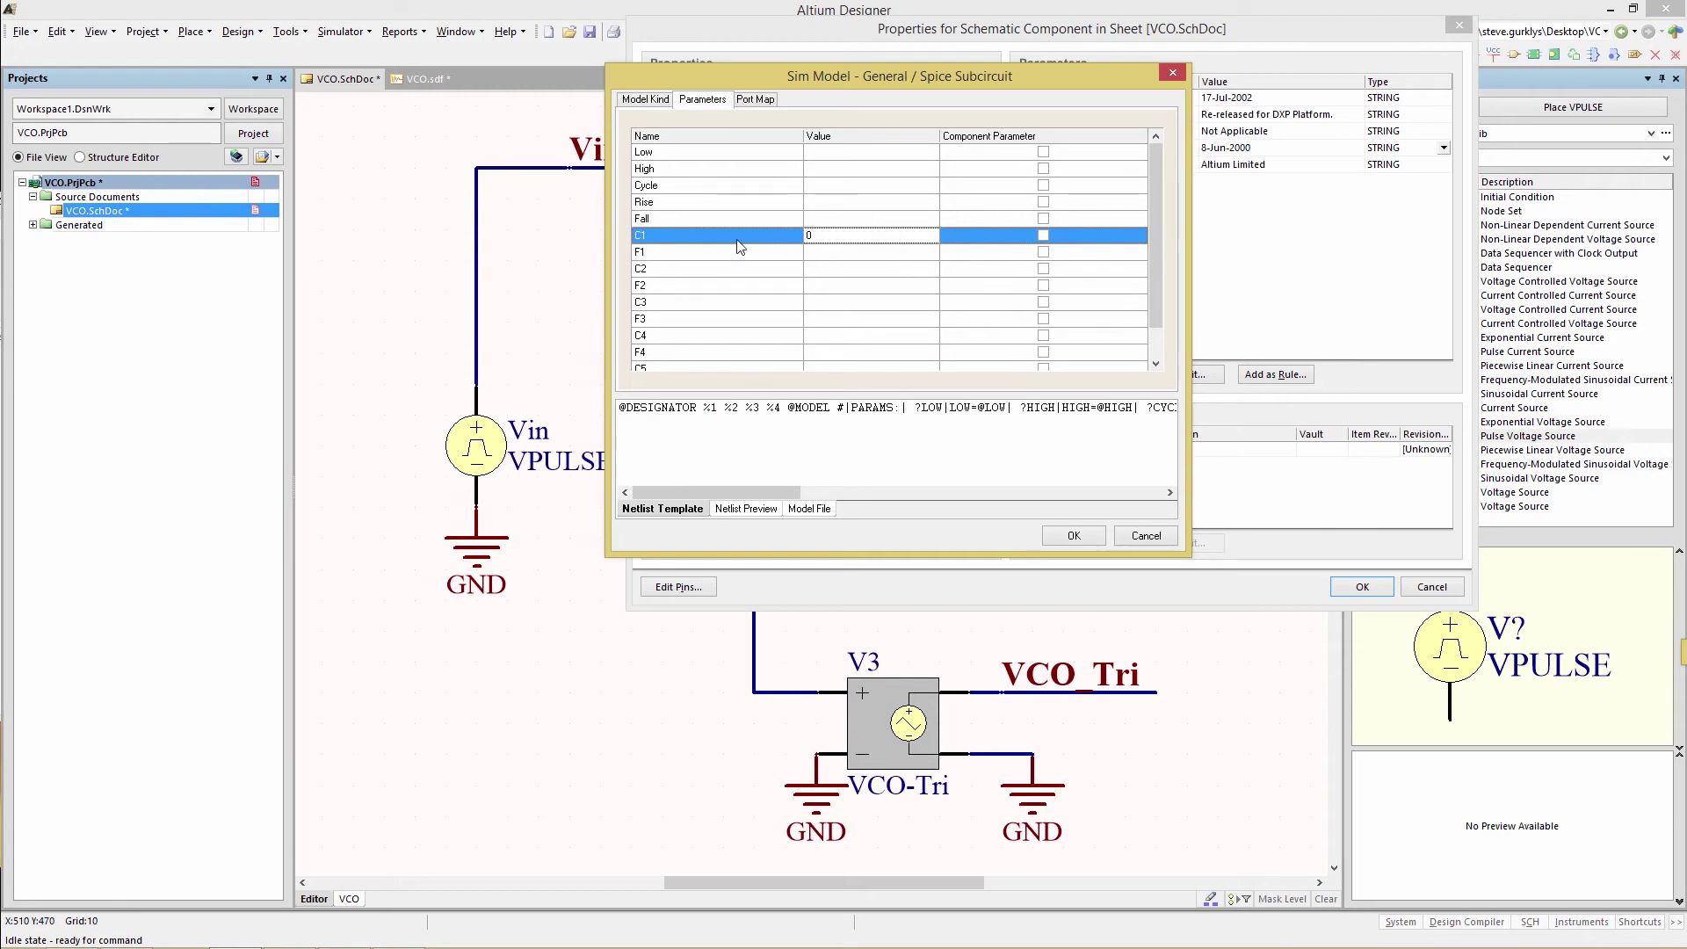
click(816, 253)
text(1K)
Map control voltages 1, 4, 4.1 to 1k and 5 to 4k, and confirm.
click(815, 271)
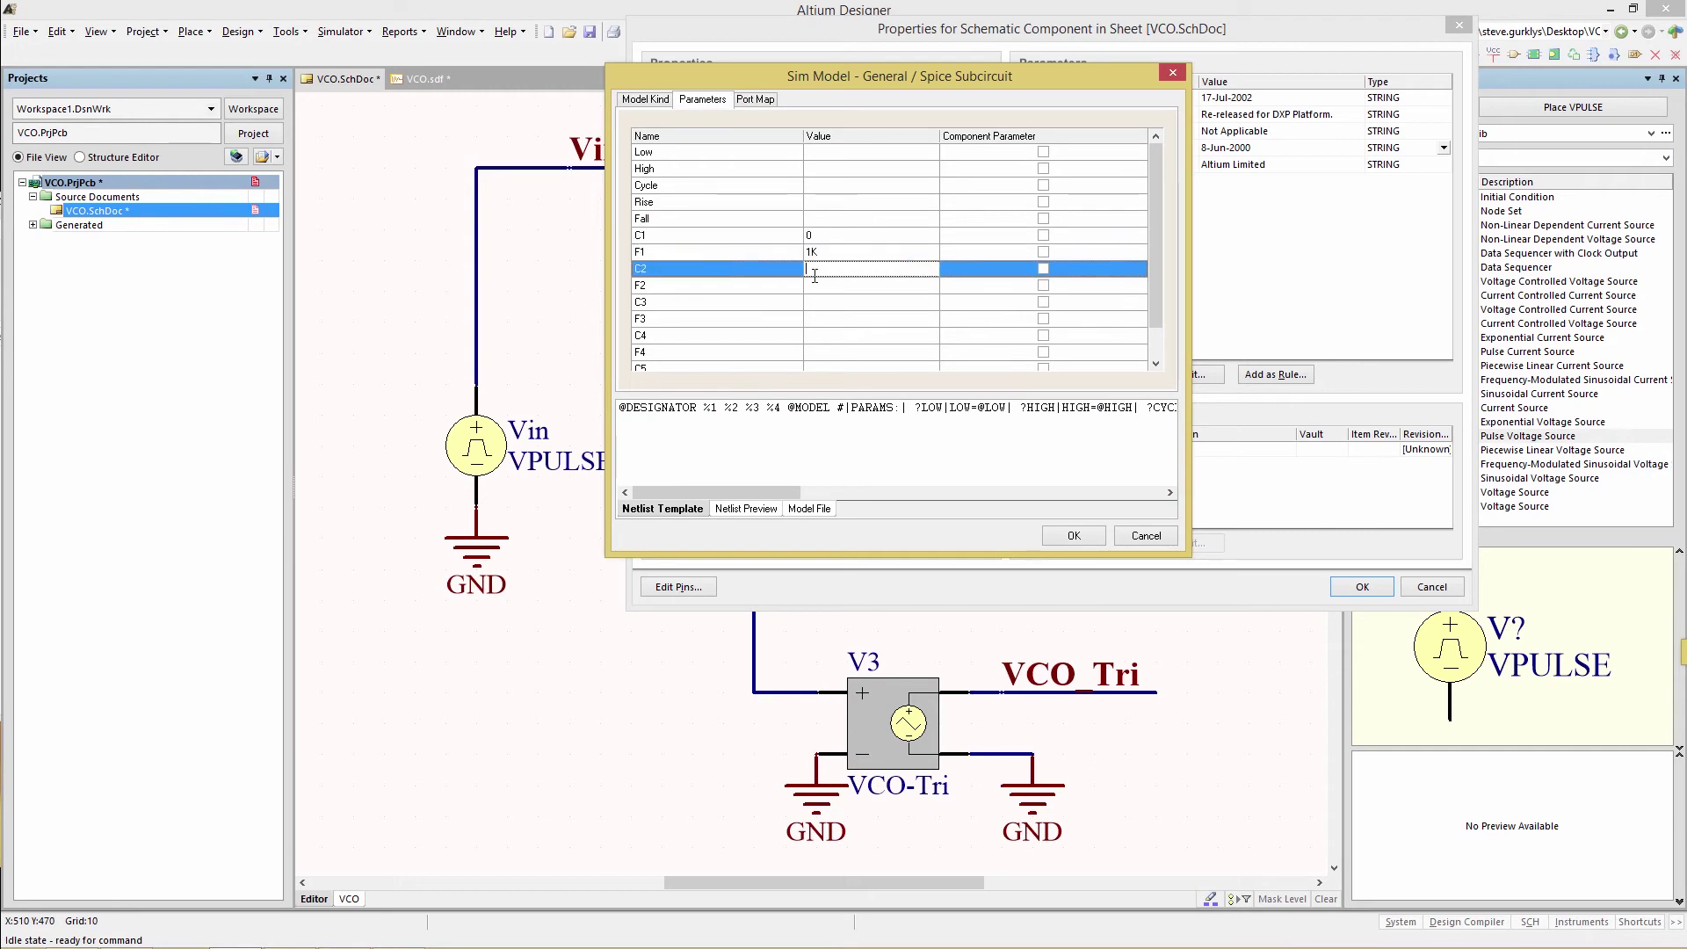
click(824, 302)
text(4)
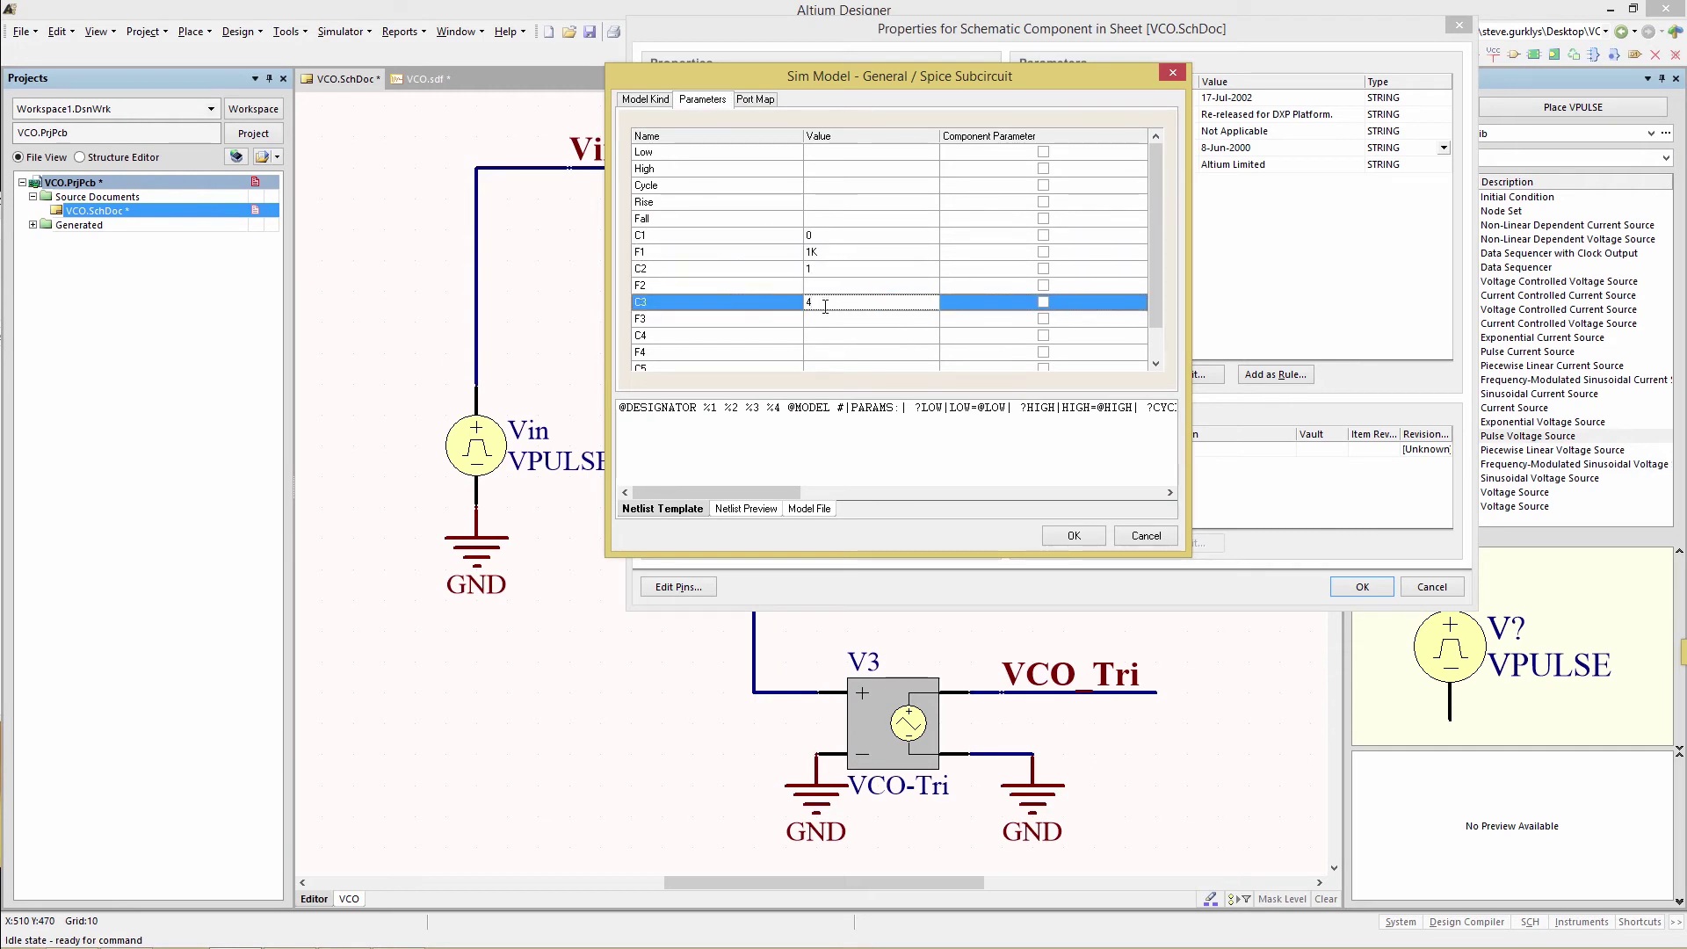
click(825, 286)
text(1k)
click(821, 318)
text(1k)
click(828, 337)
text(4.1)
scroll(847, 334, down, 2)
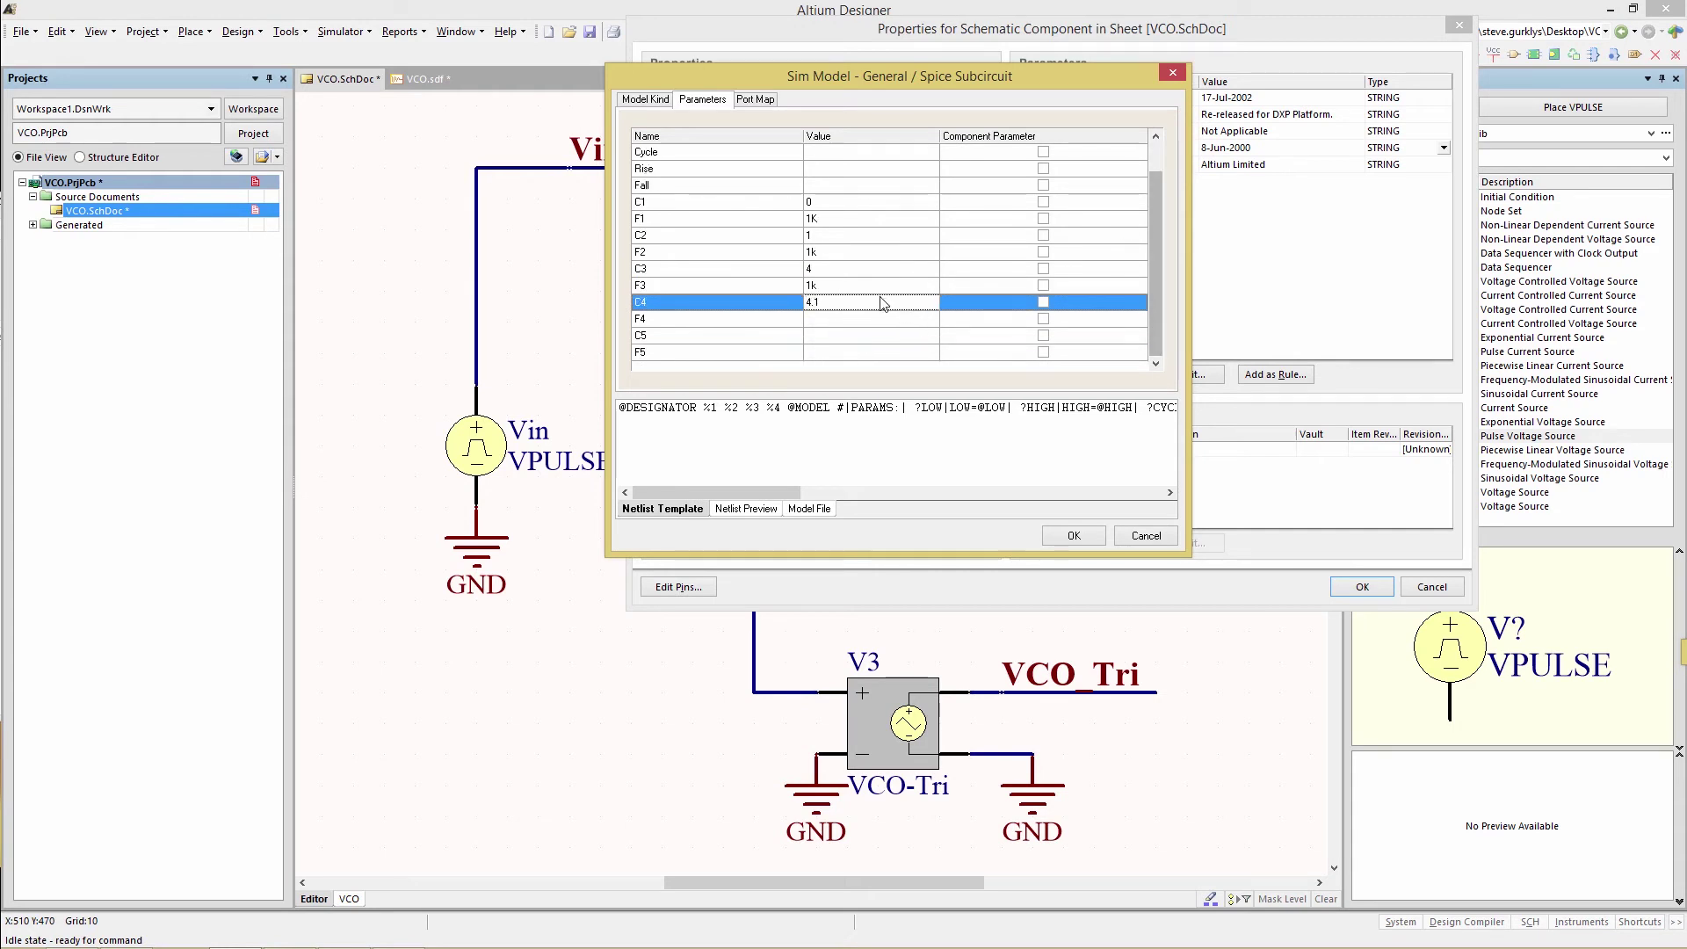
click(839, 322)
key(Down)
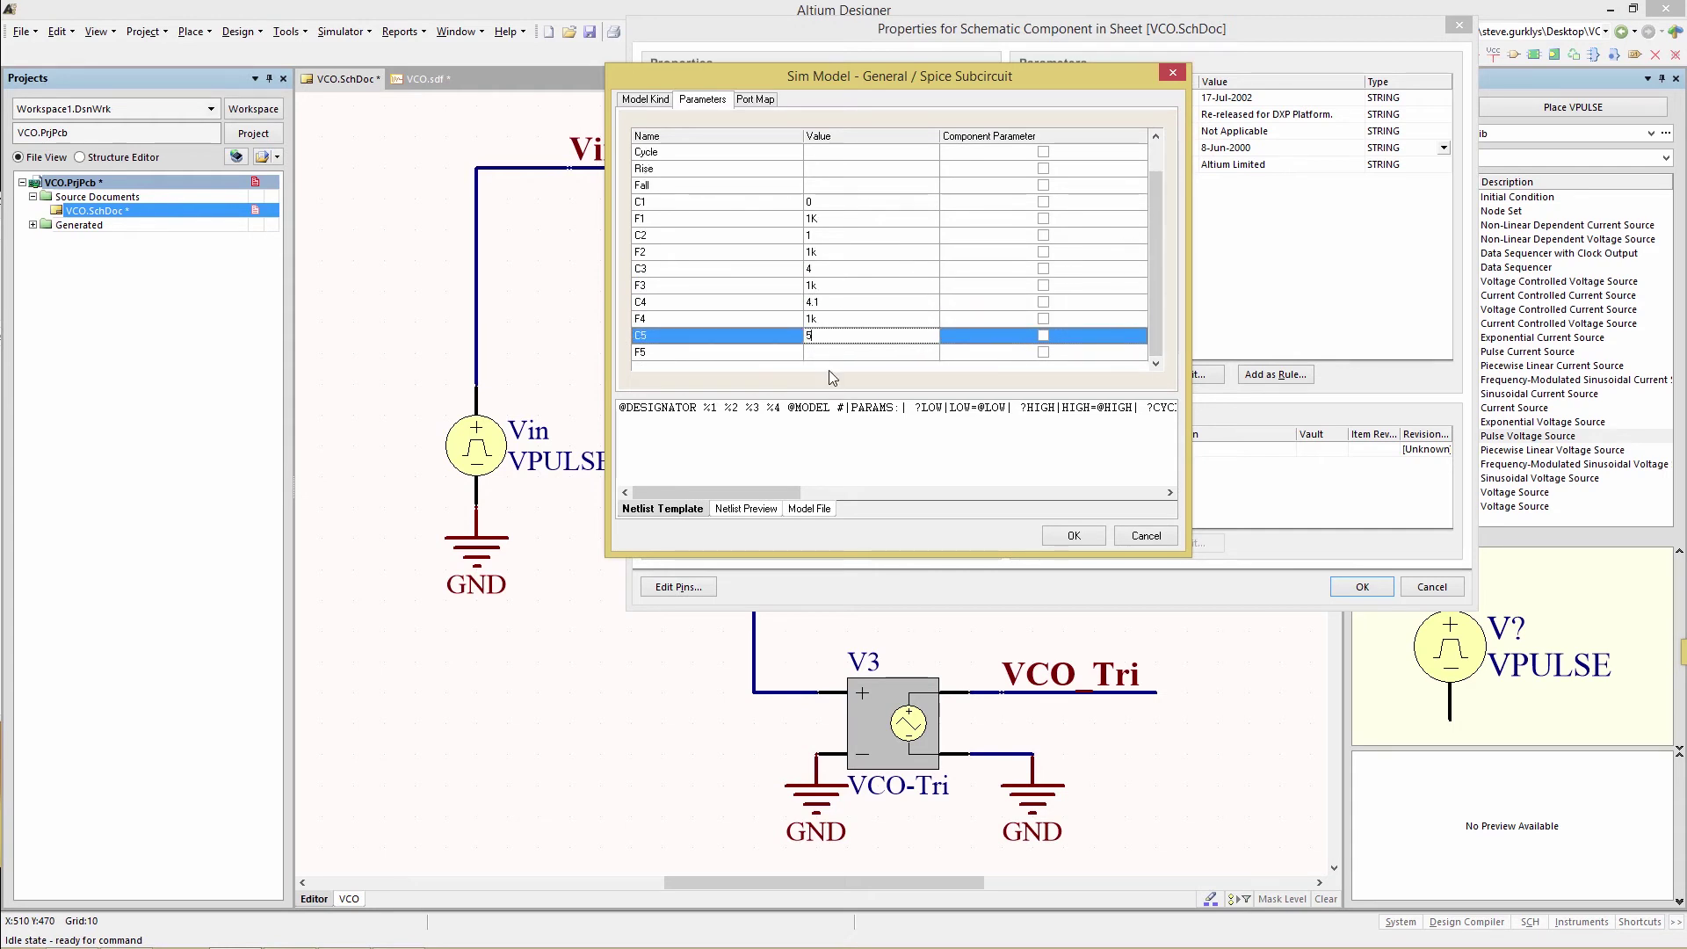
key(Down)
text(4)
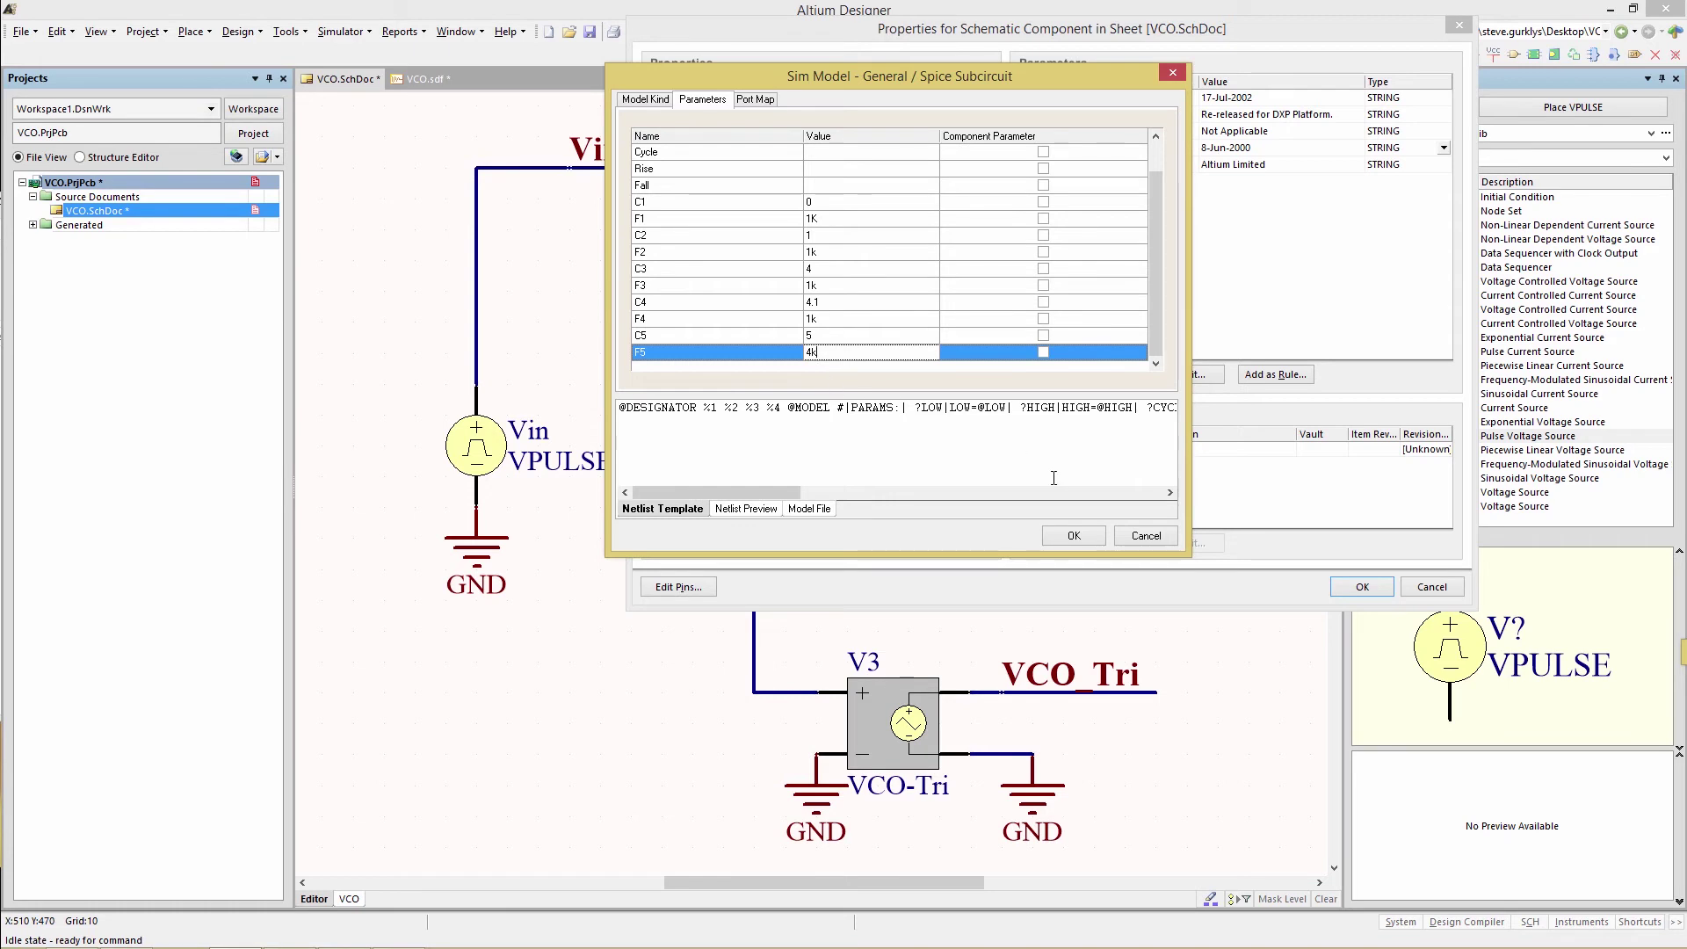
click(1048, 538)
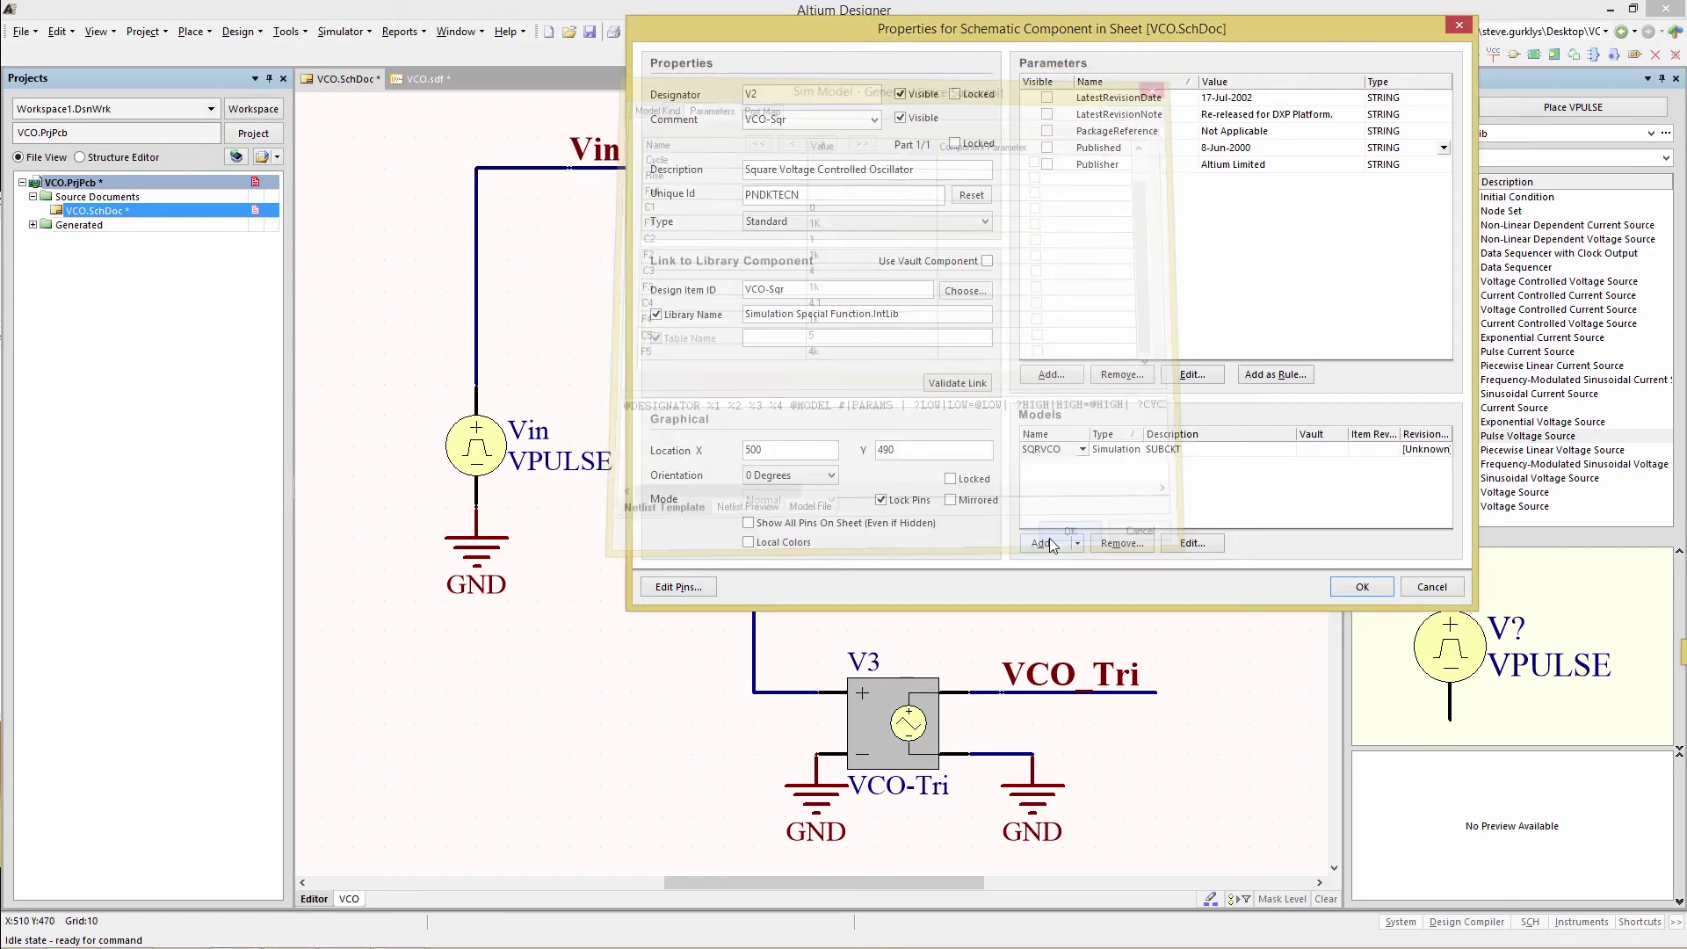
Run the VCO simulation with F9, then create a new PCB project named PLL.
click(1361, 587)
key(F9)
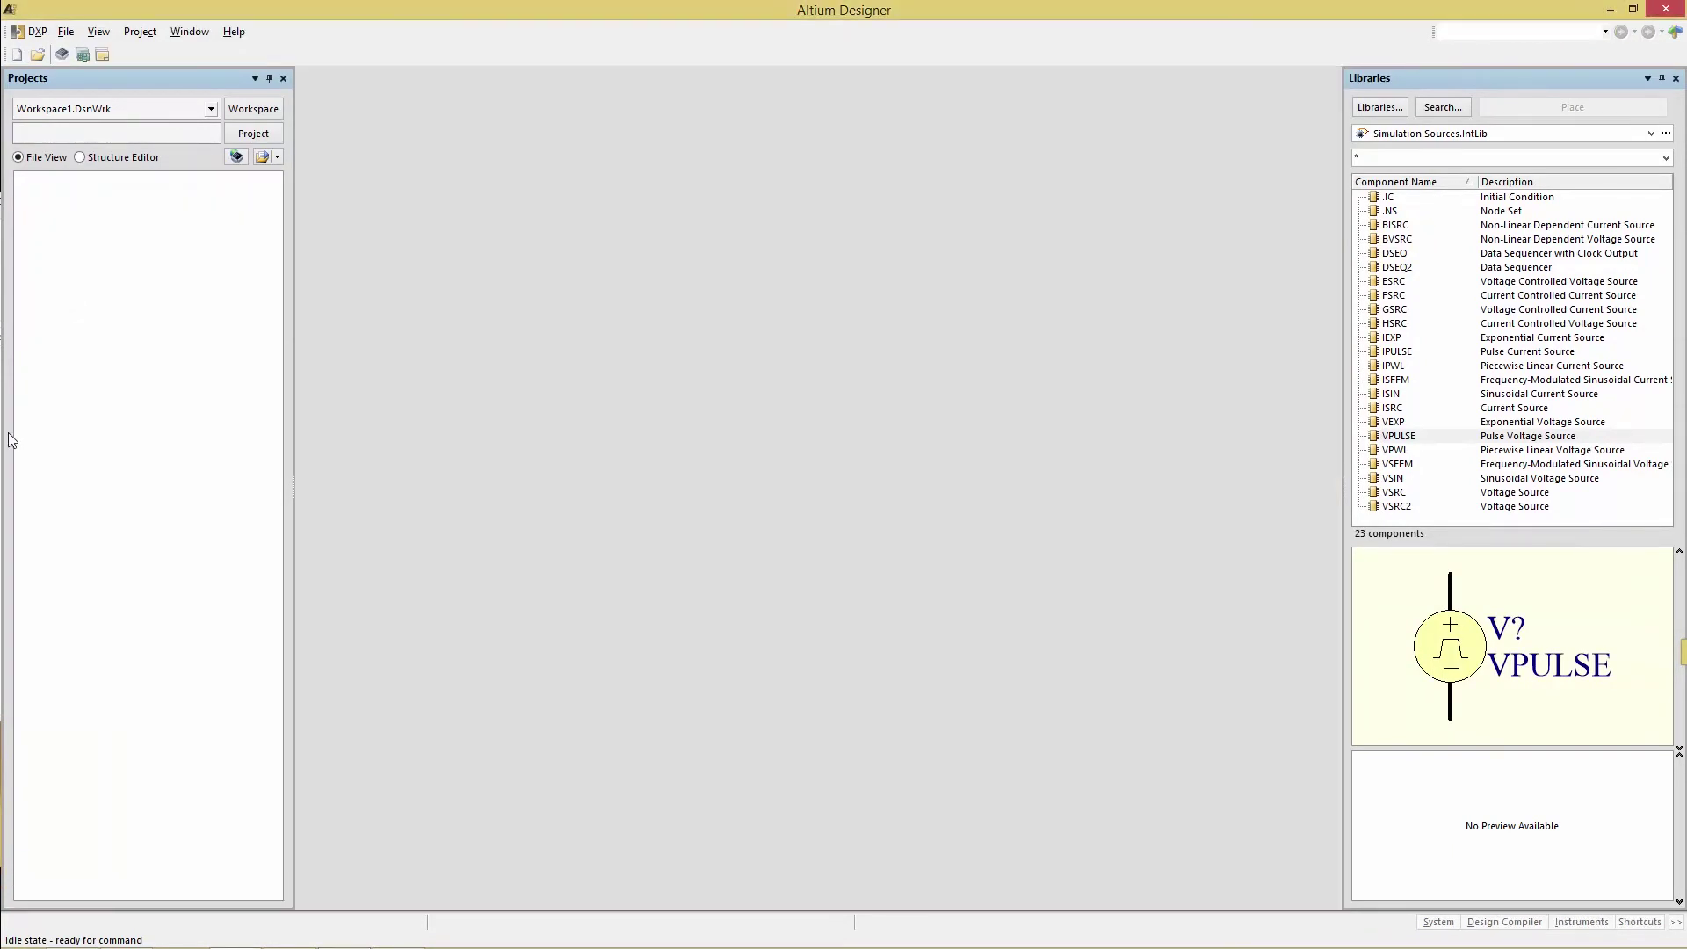
text(PLL)
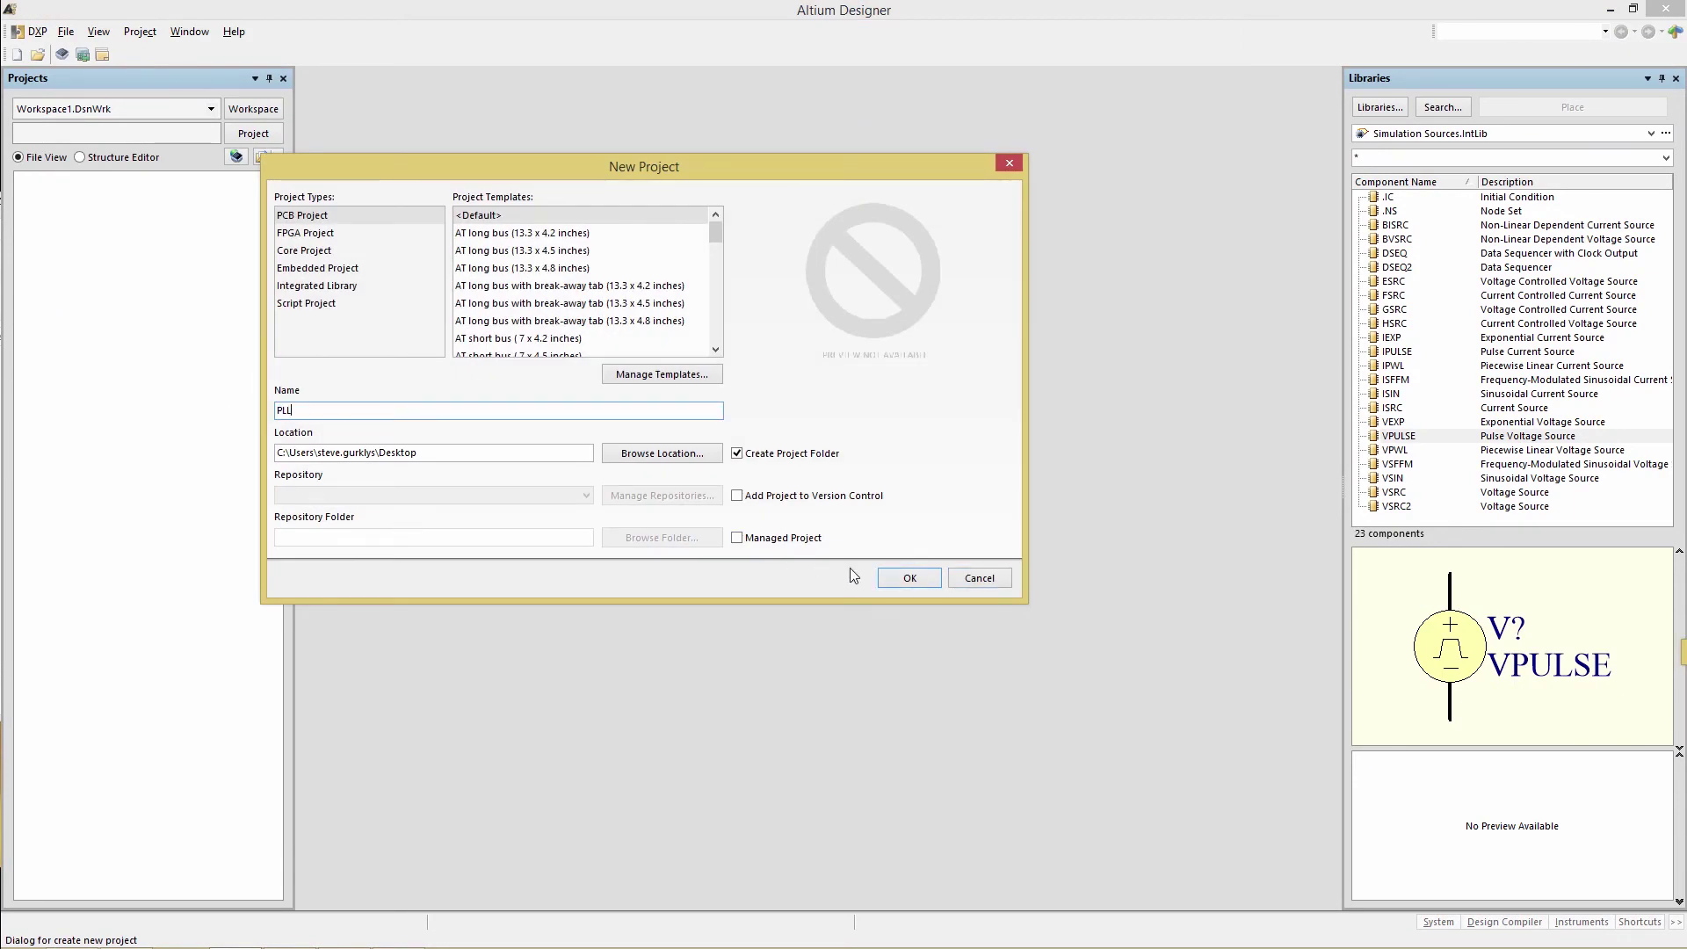
click(890, 578)
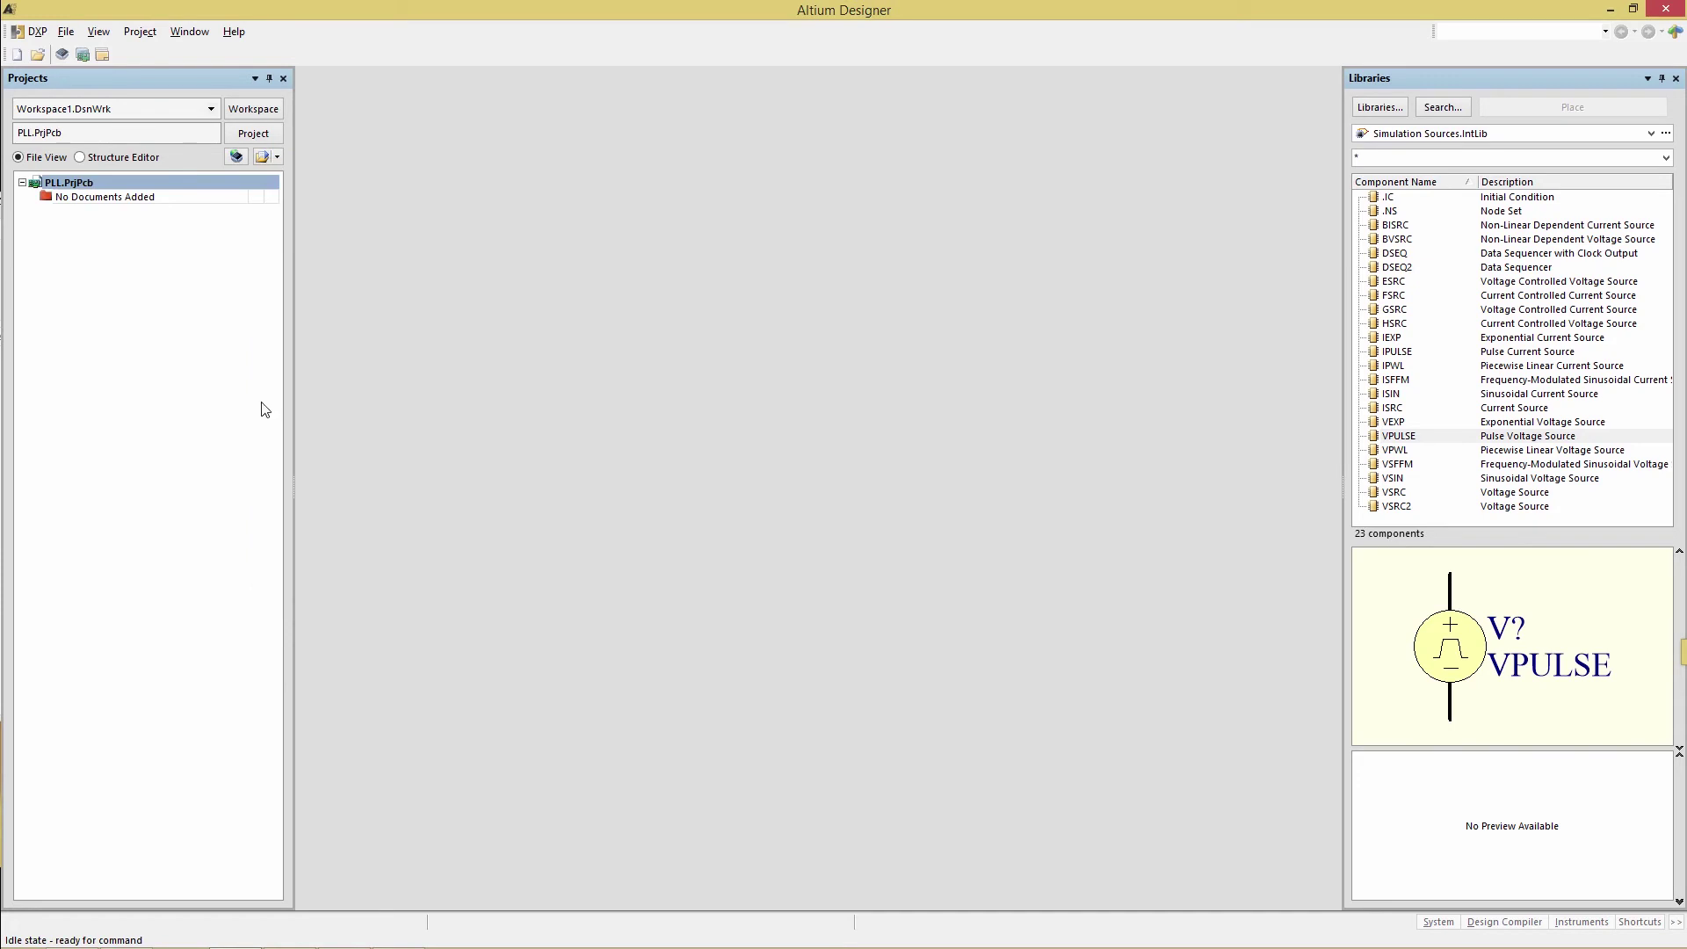
Add a new schematic sheet to the PLL project.
right_click(107, 185)
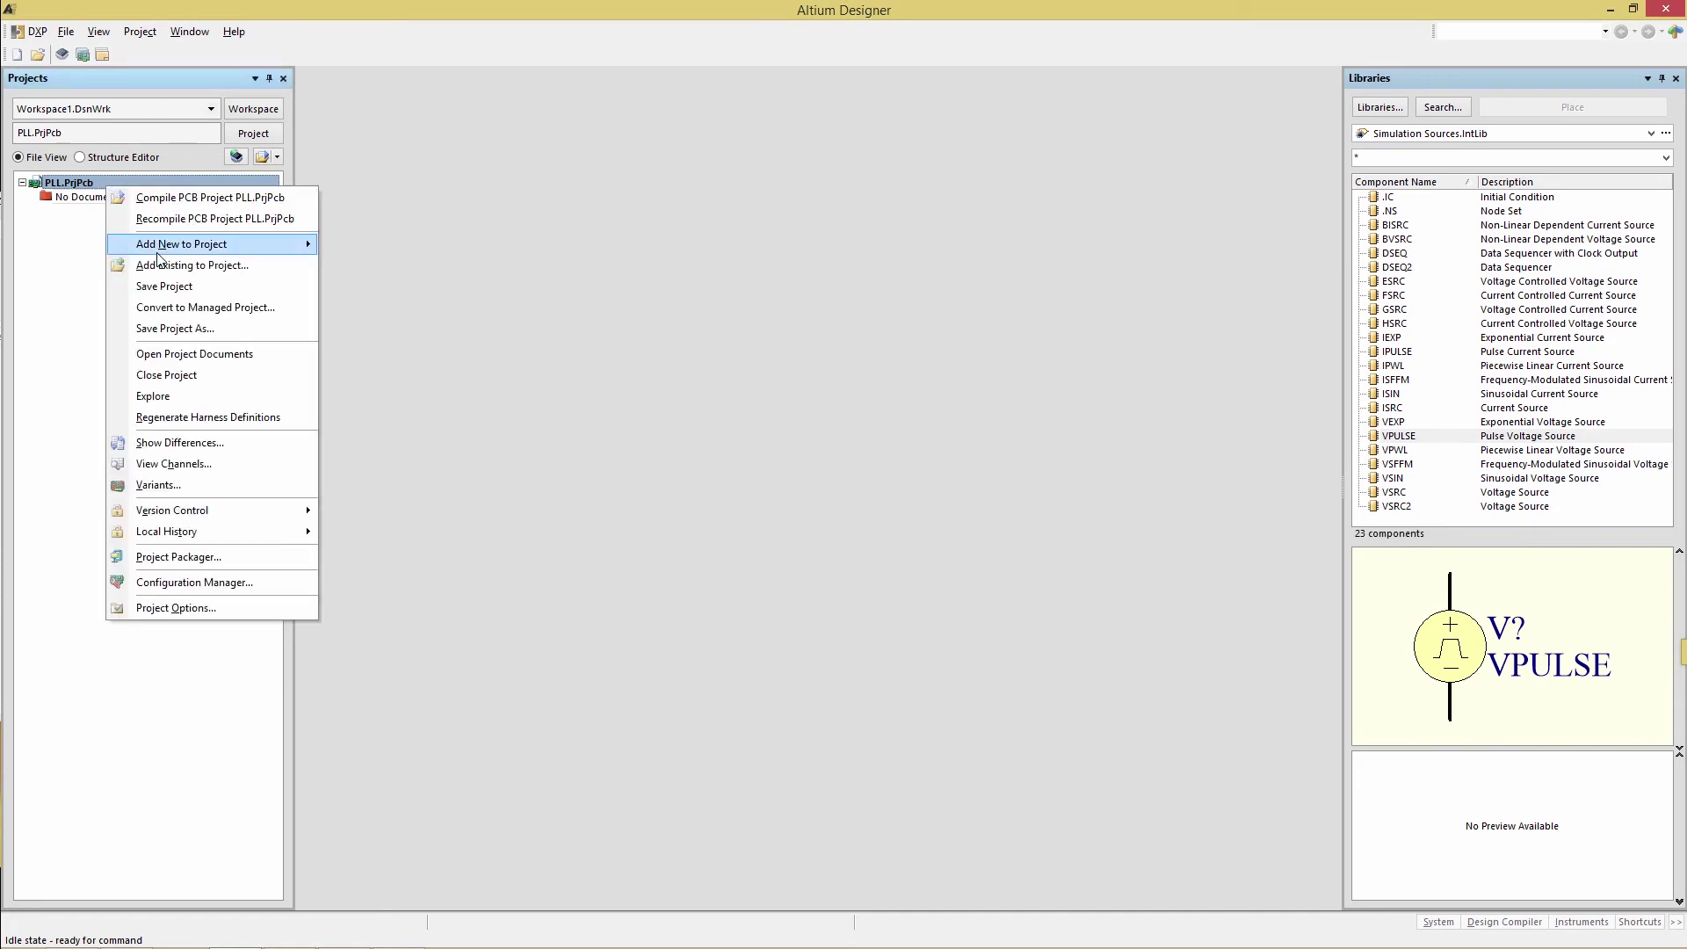
mouse_move(160, 246)
click(370, 269)
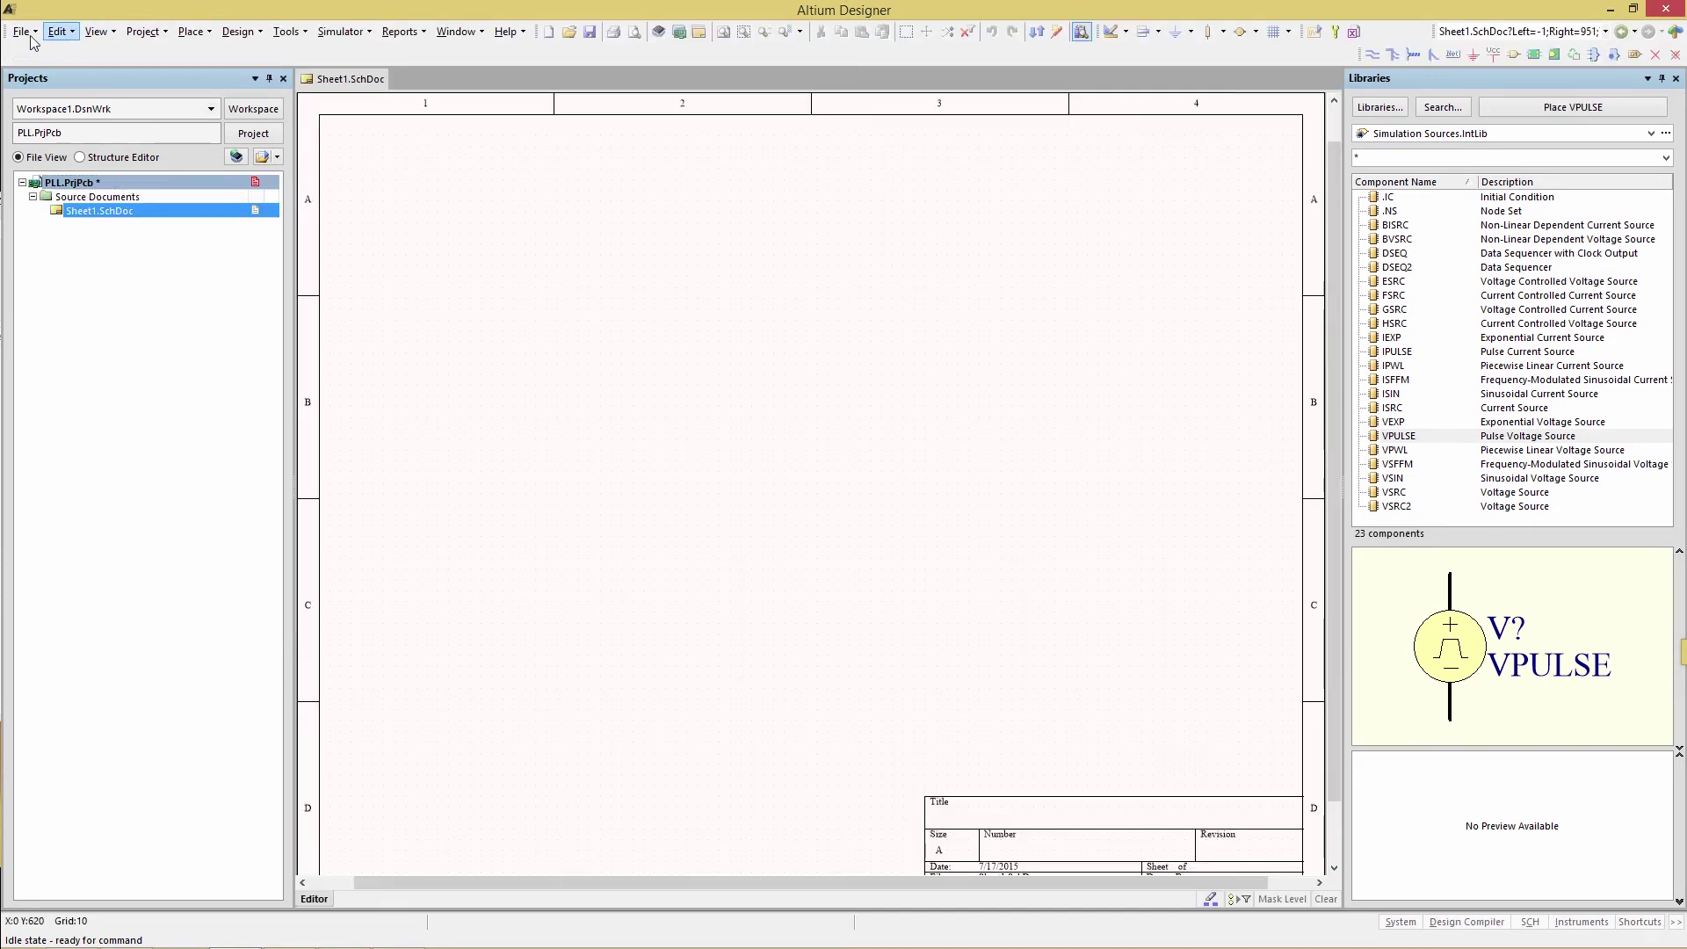
Place the generic PLL chip from Miscellaneous Devices.IntLib near the sheet centre.
click(1652, 134)
click(1652, 134)
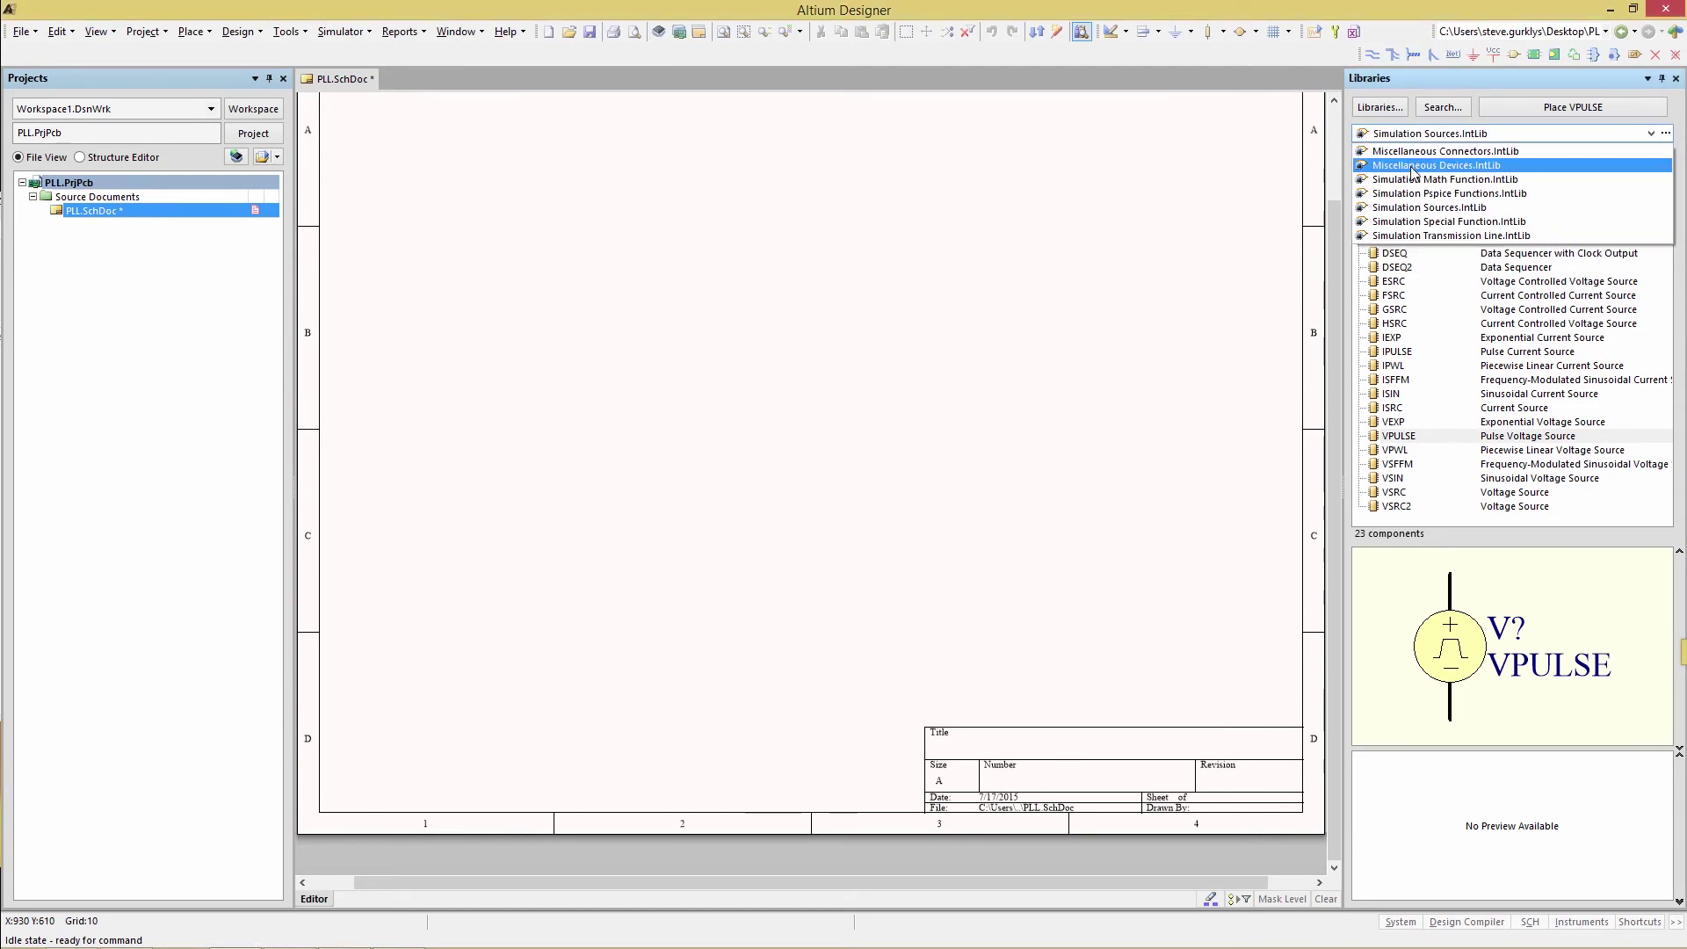
click(1413, 175)
drag(1667, 223, 1658, 397)
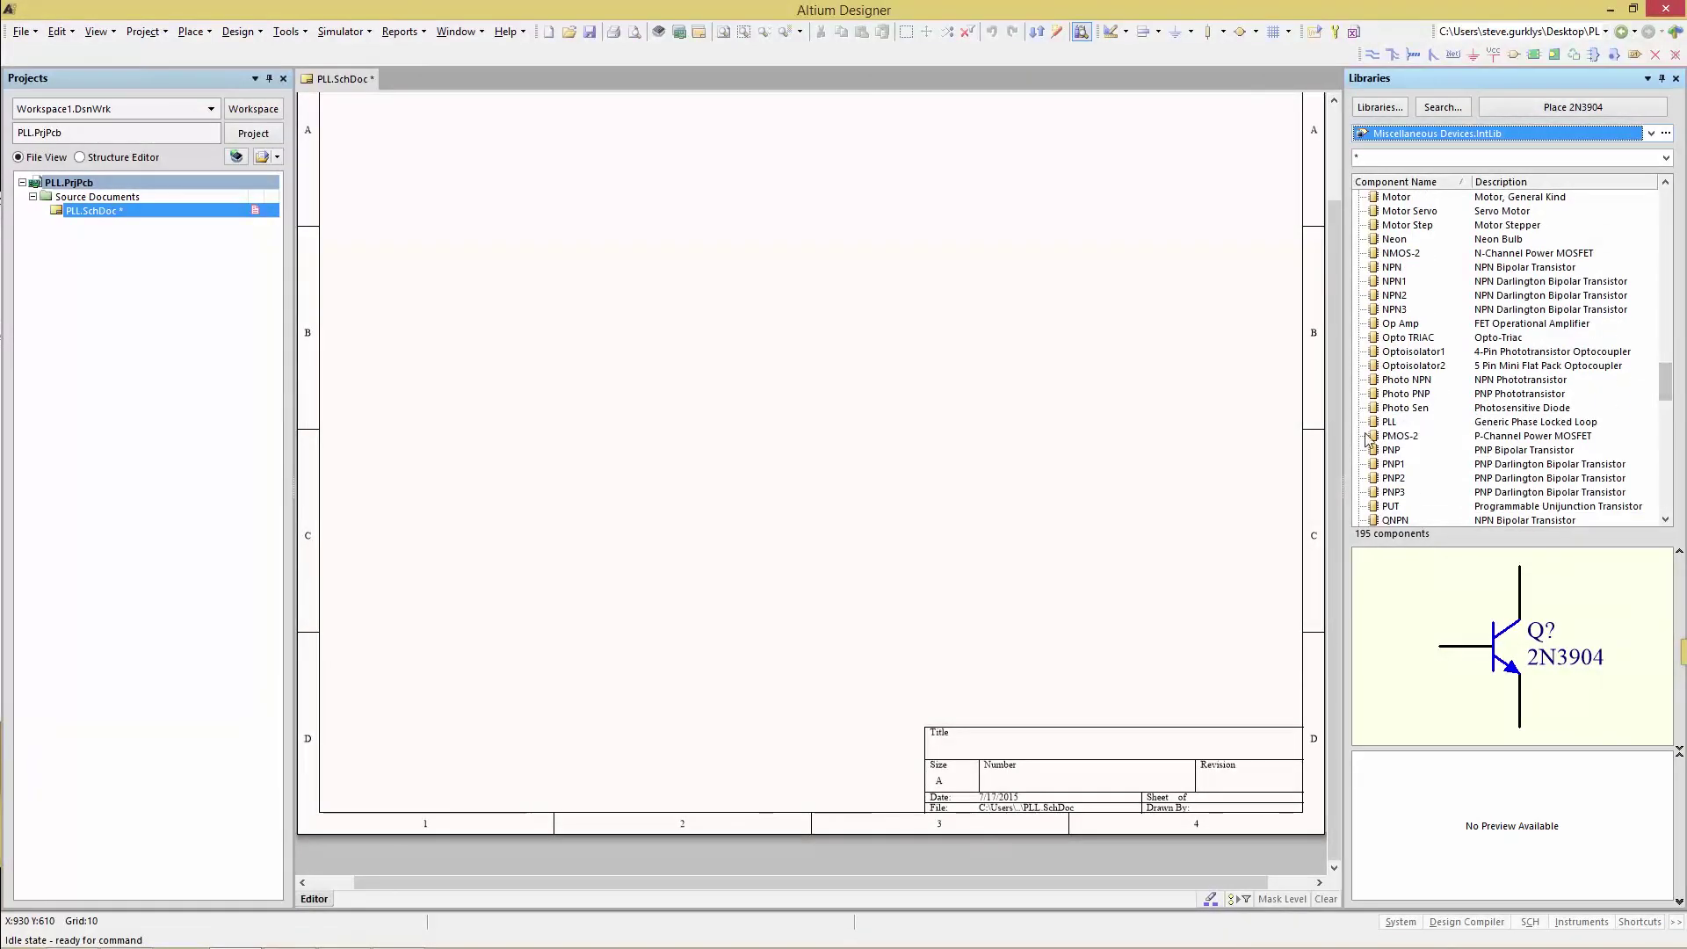
drag(1378, 428, 802, 319)
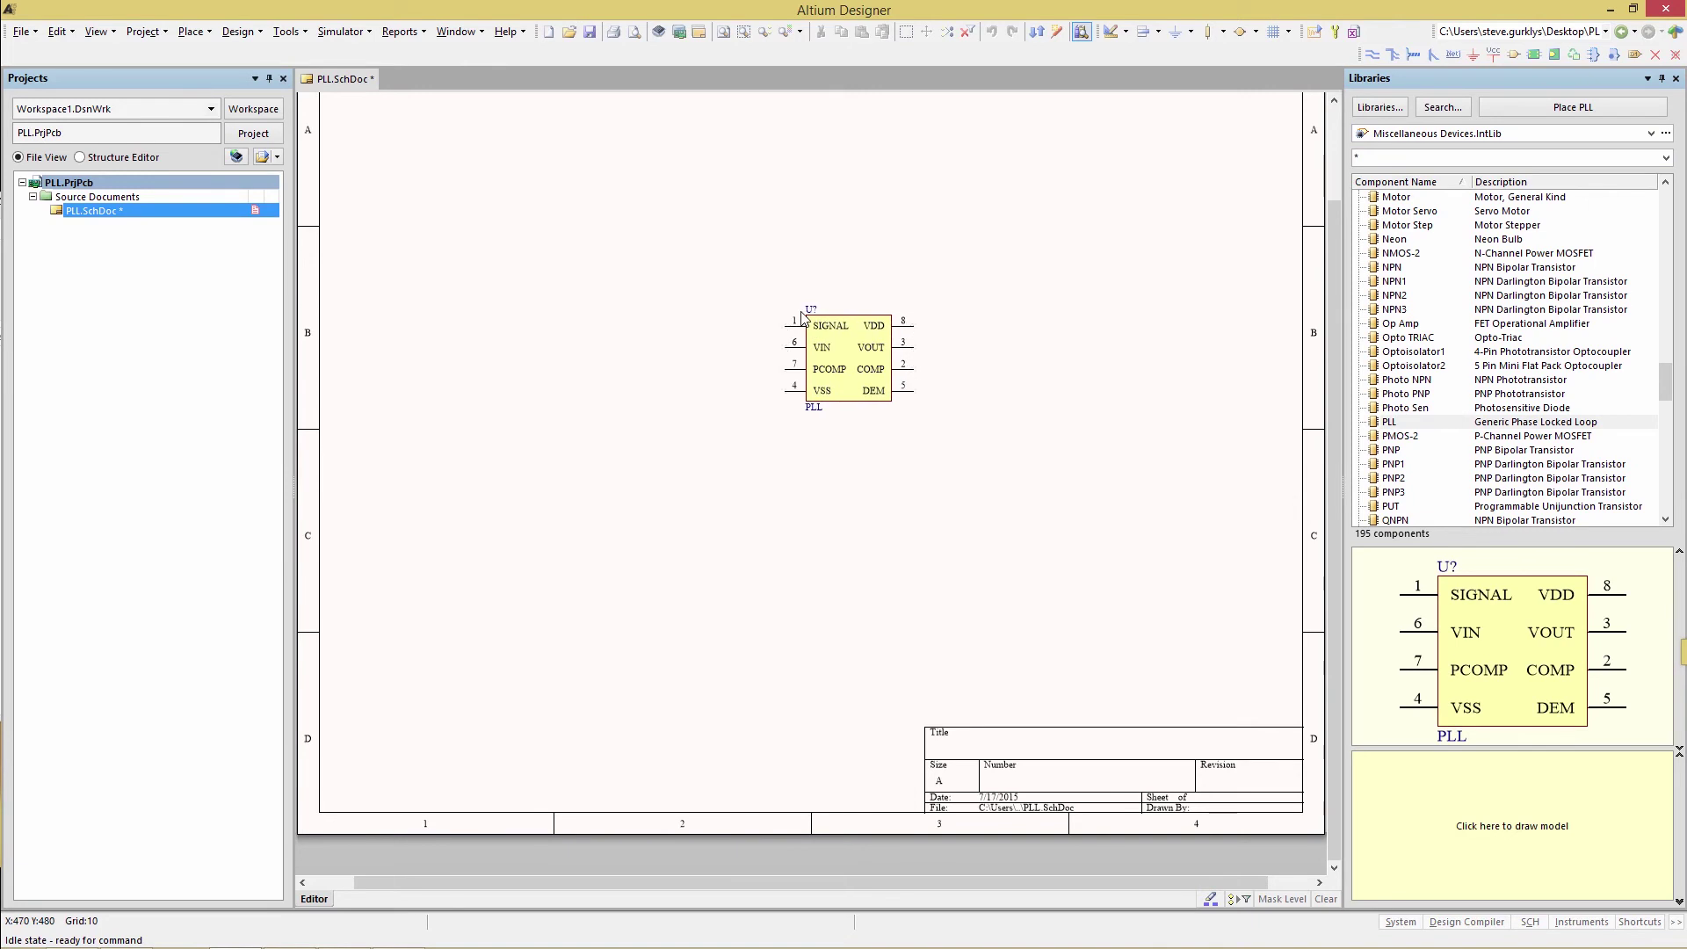
ctrl+scroll(803, 315, up, 2)
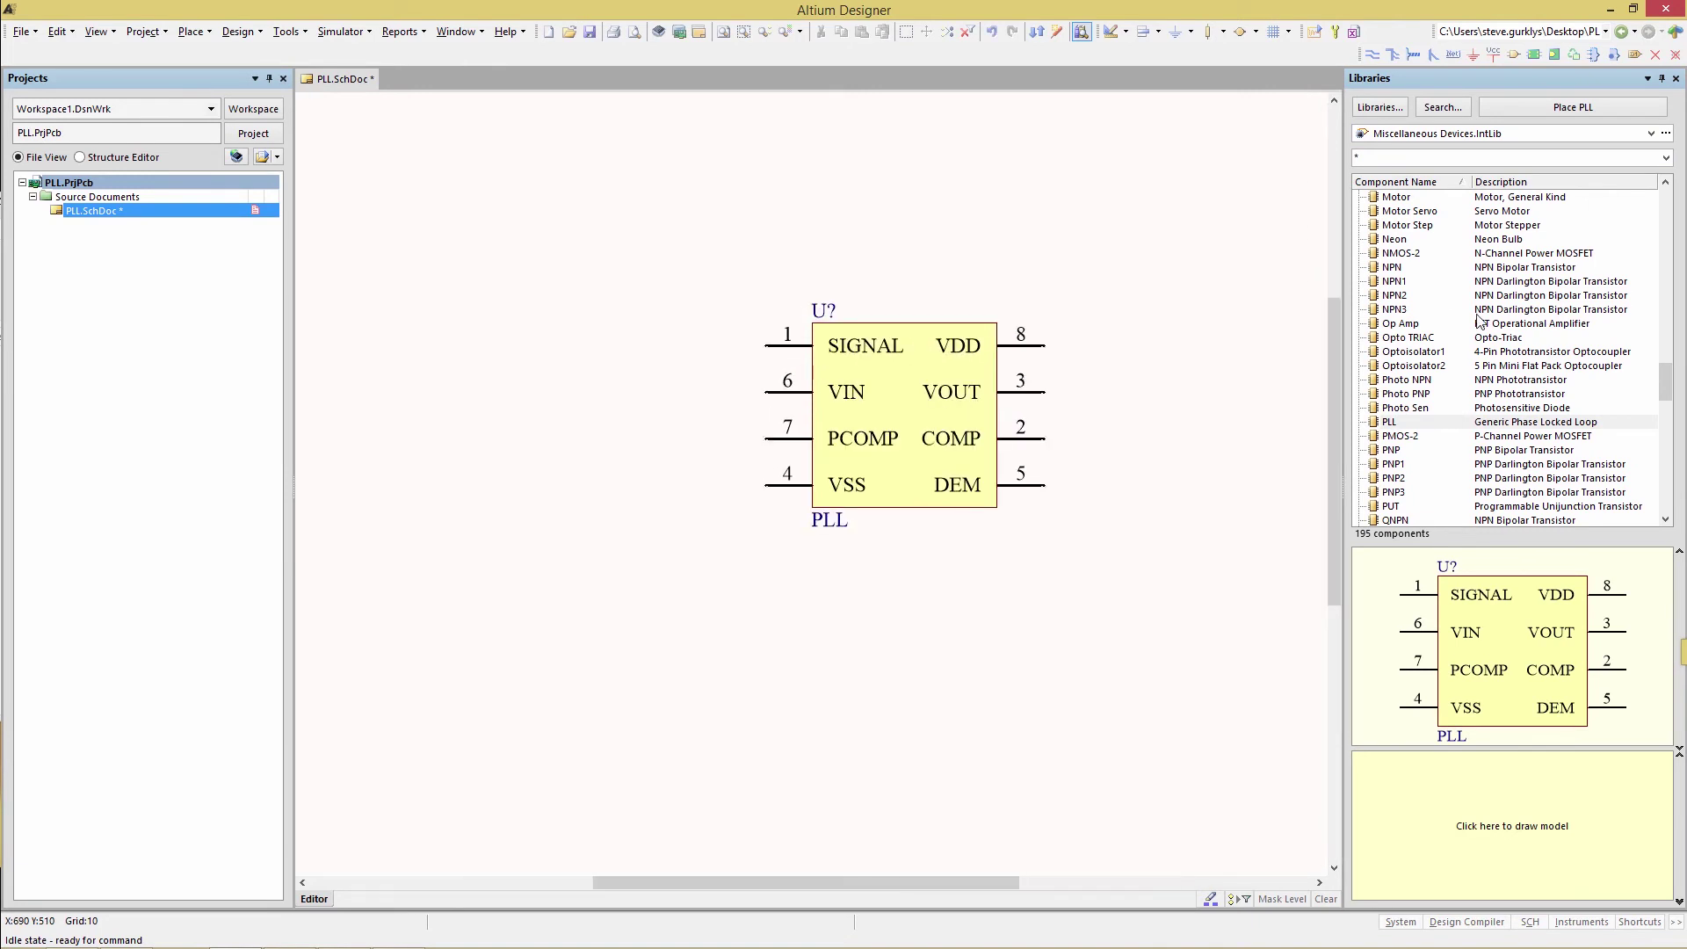
drag(1666, 384, 1665, 410)
Place a Res1 resistor on PLL pin 7 and a vertical 1K resistor right of the chip.
click(1385, 452)
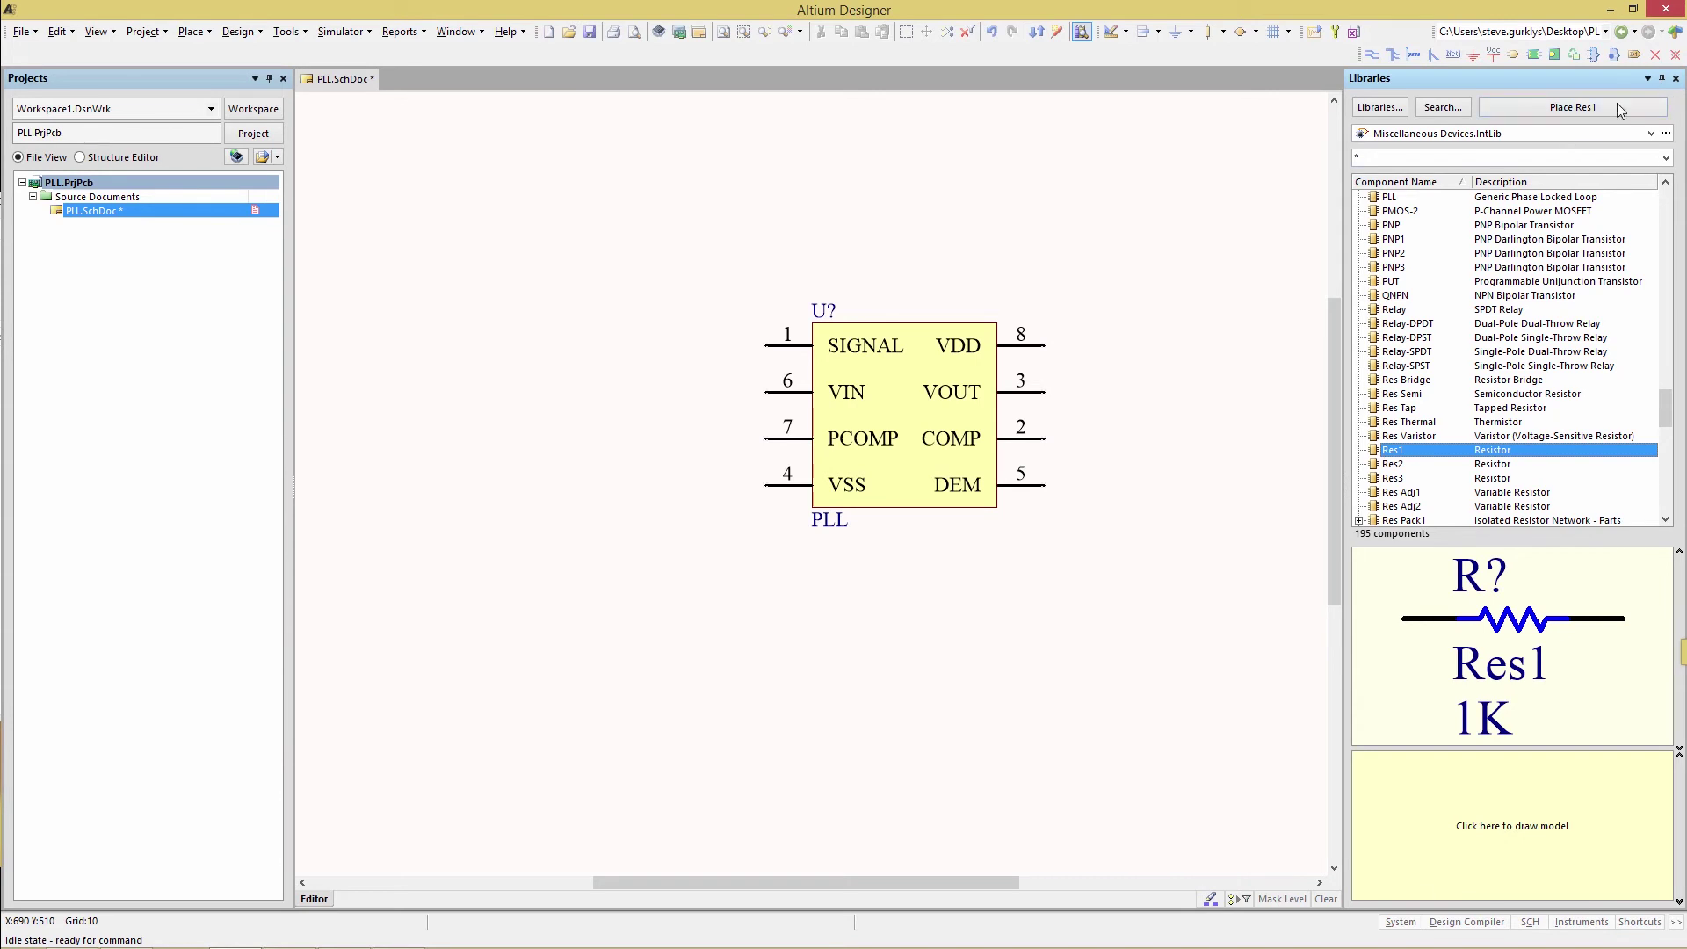
click(1580, 108)
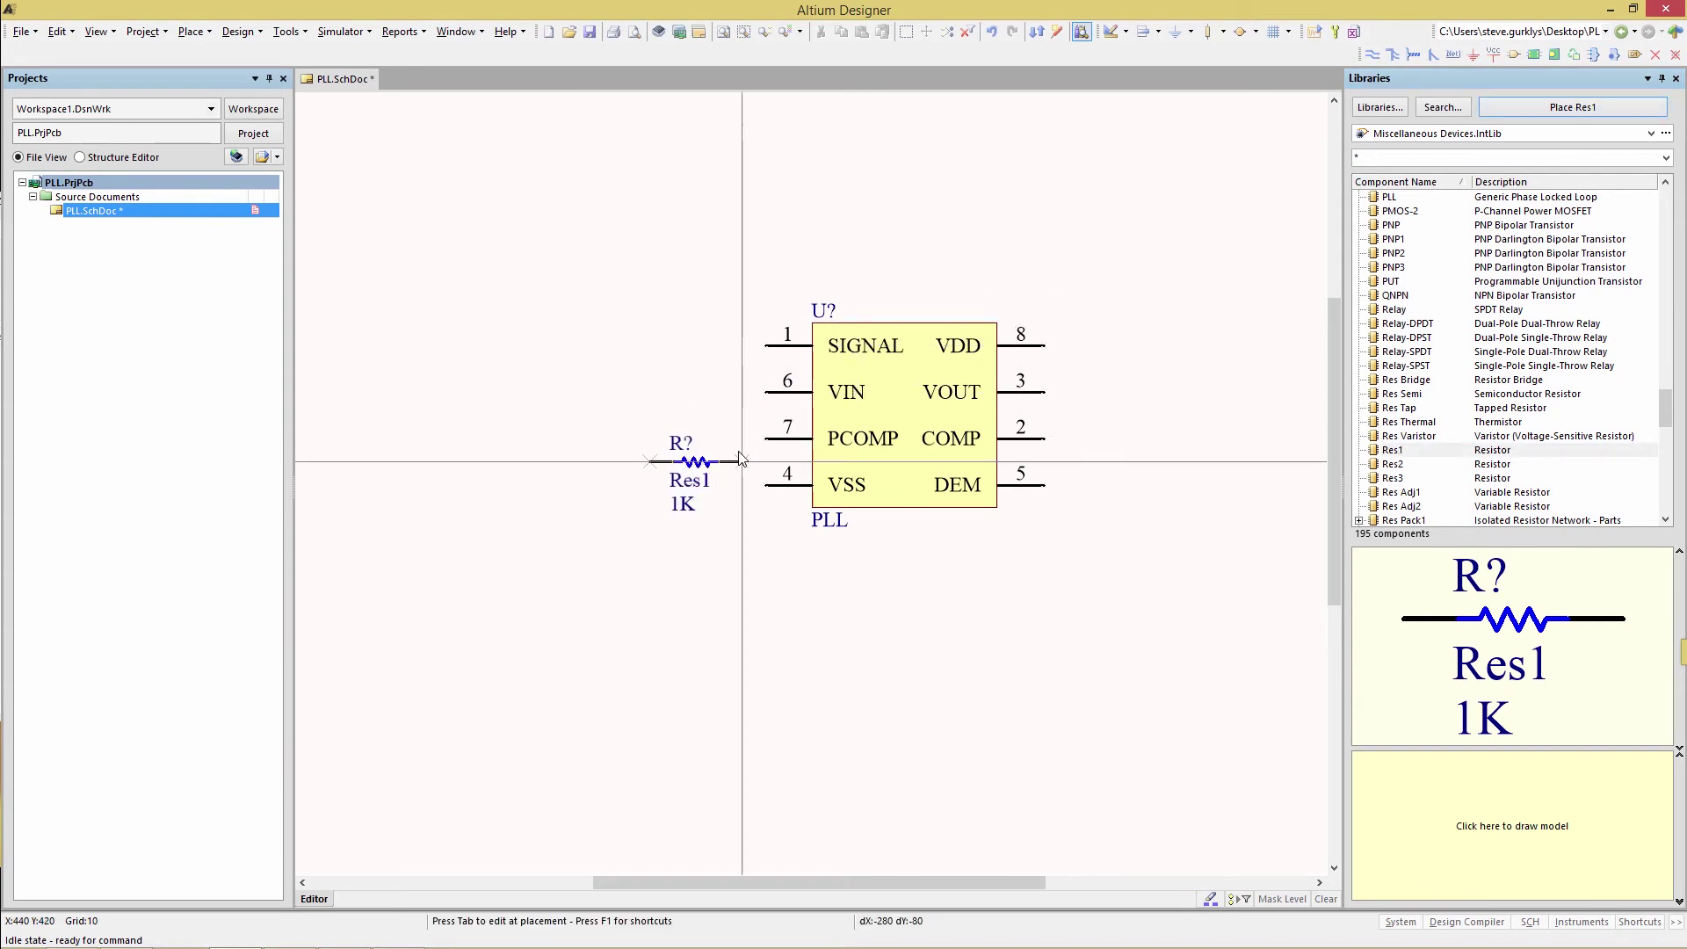
click(766, 440)
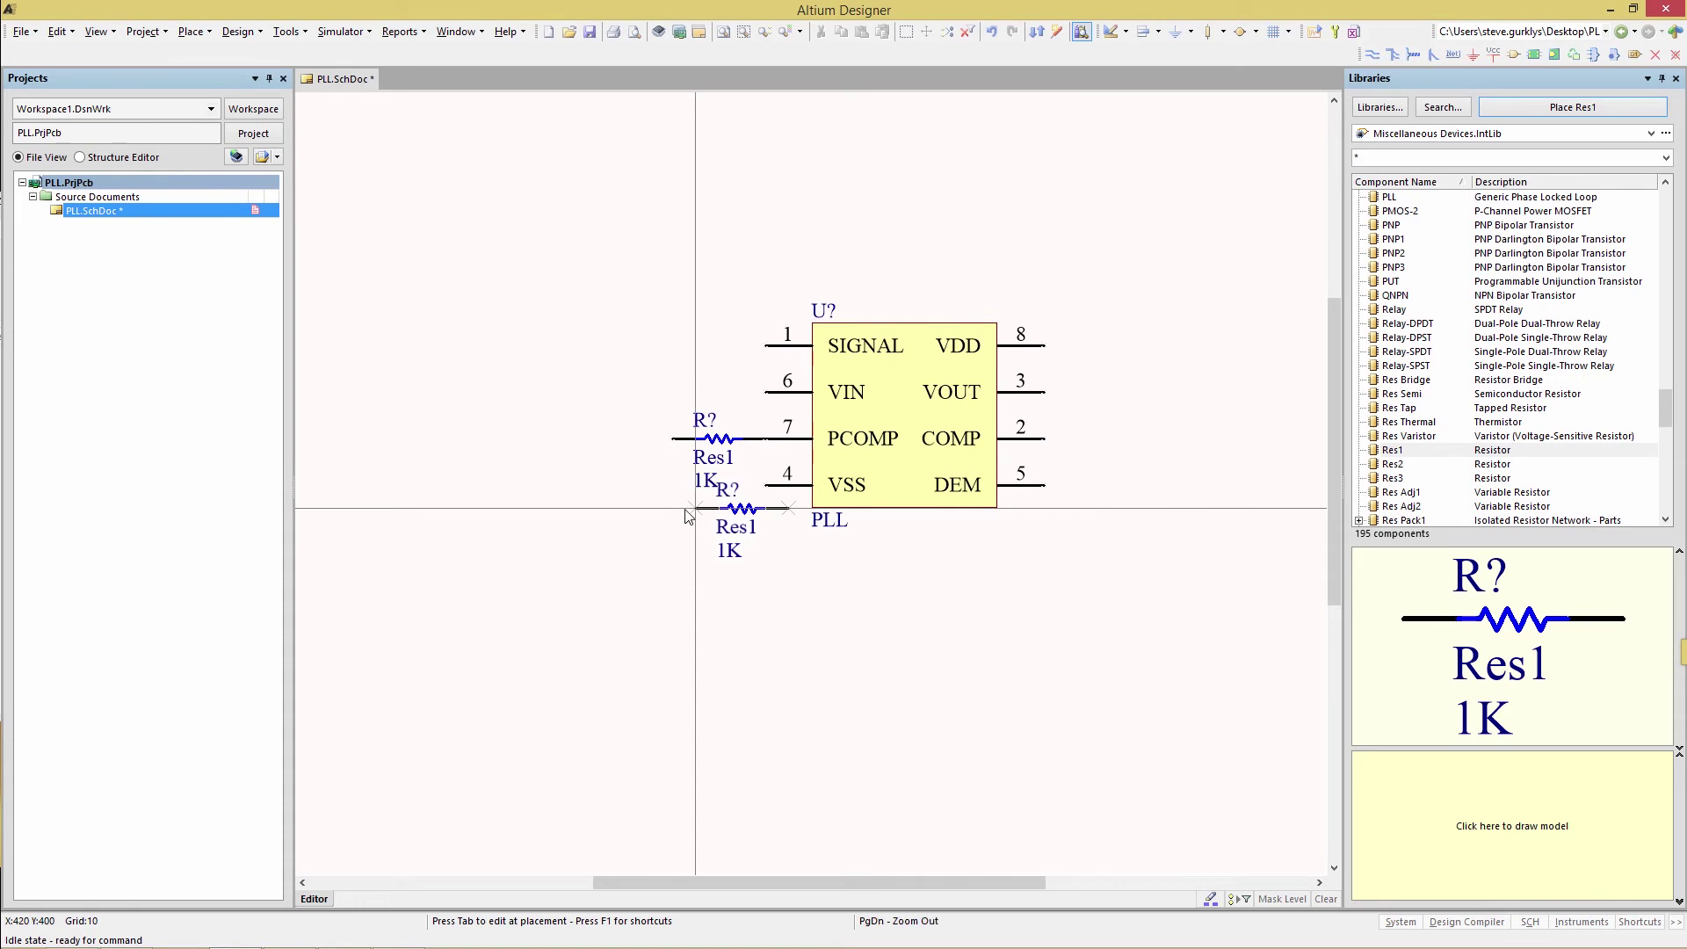
key(space)
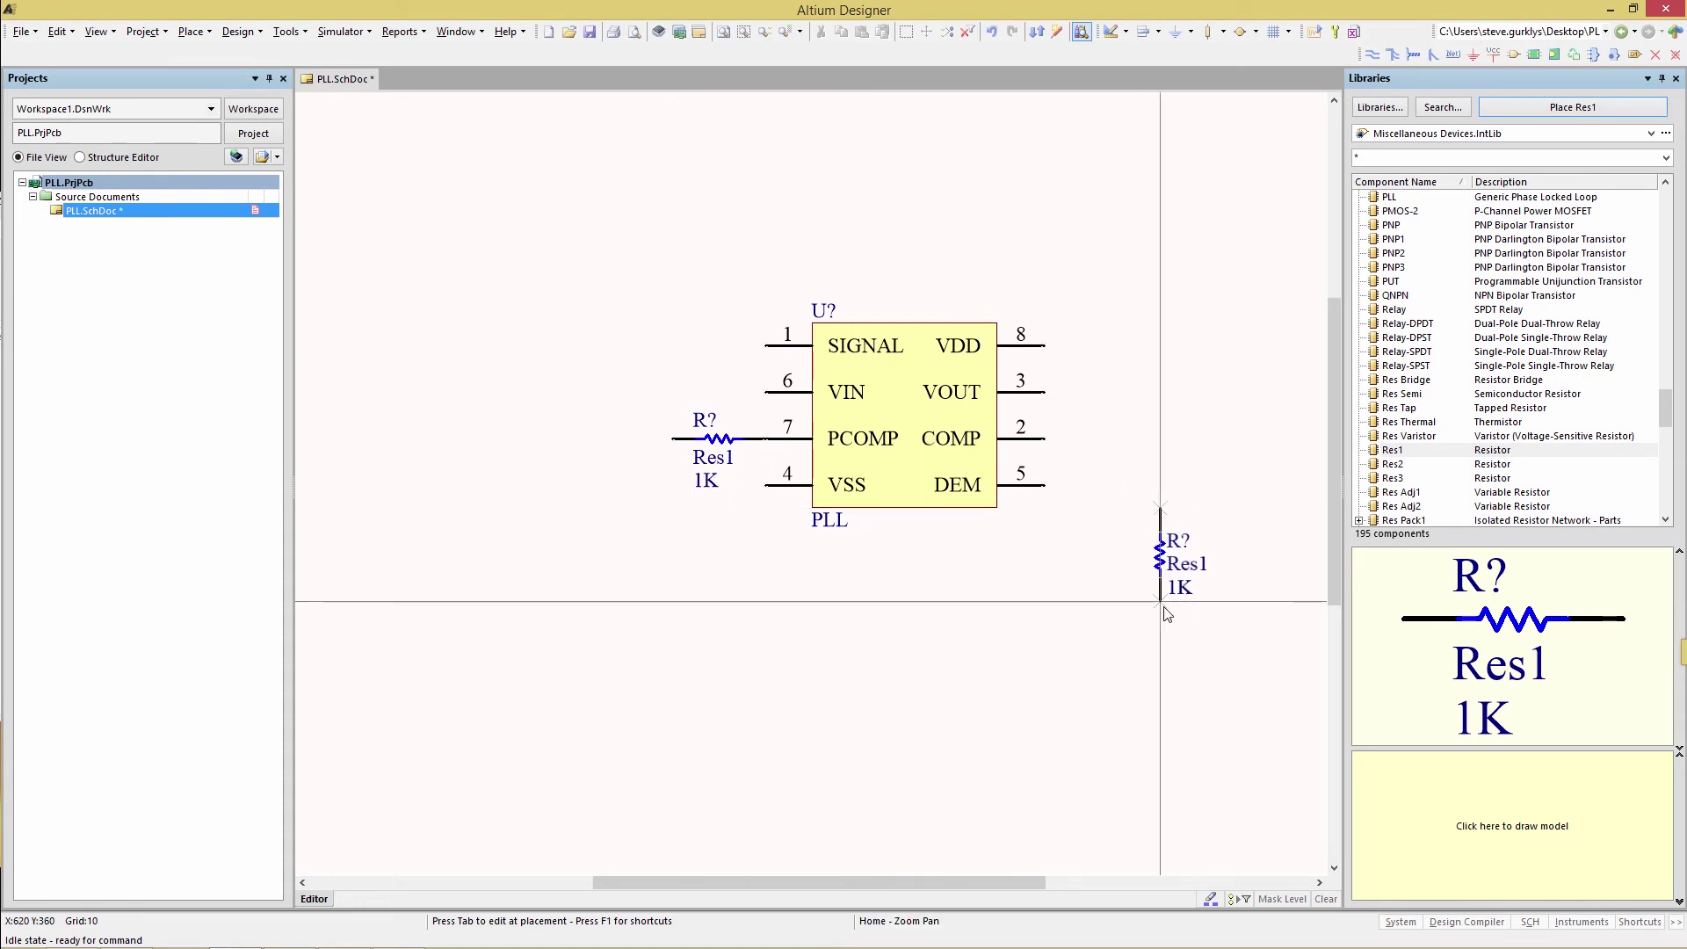
click(1184, 602)
Add a 10K resistor and the 100pF capacitor, then switch to the Simulation Sources library.
key(Tab)
text(10K)
key(Return)
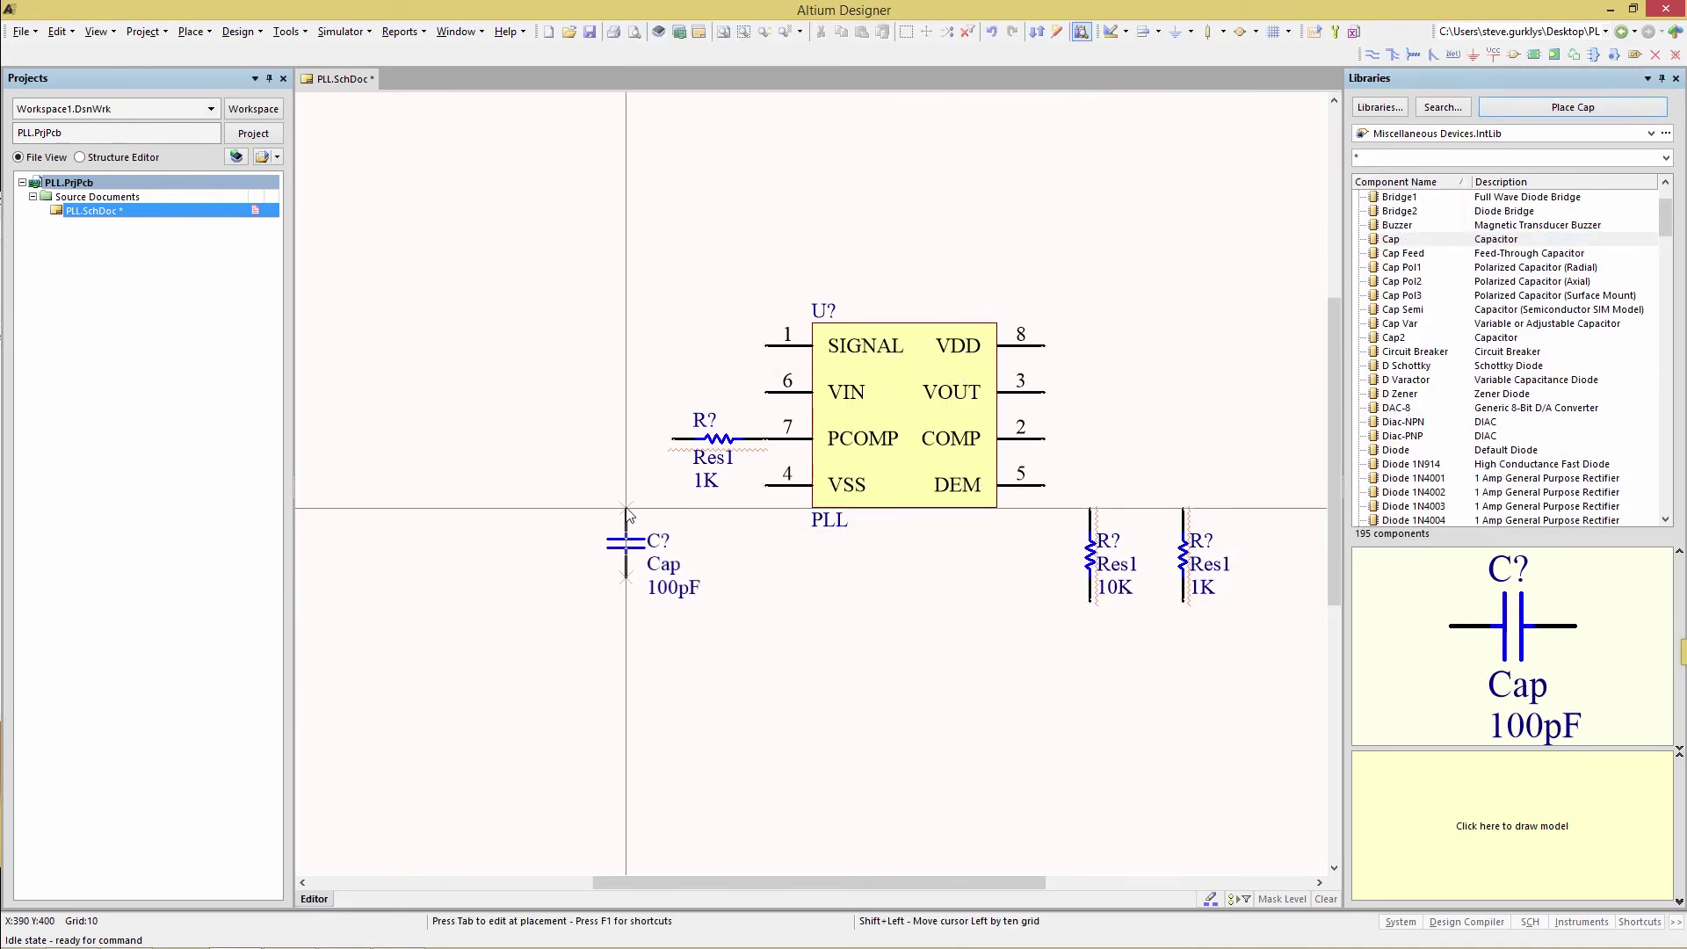
click(627, 514)
right_click(627, 514)
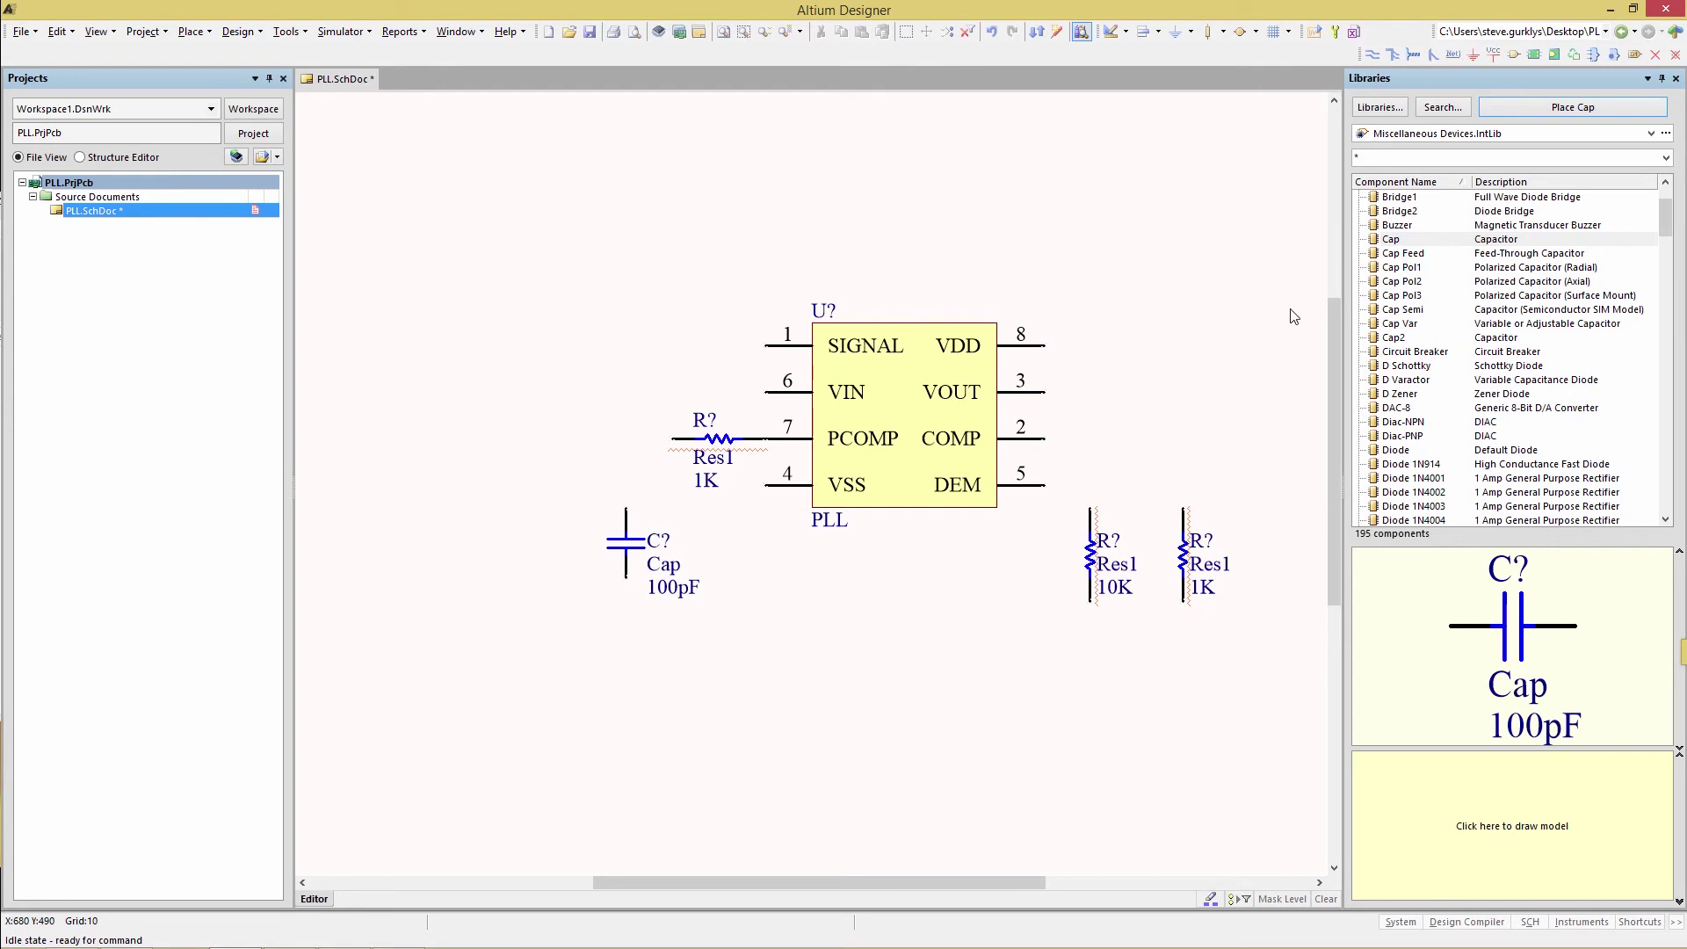
click(1652, 134)
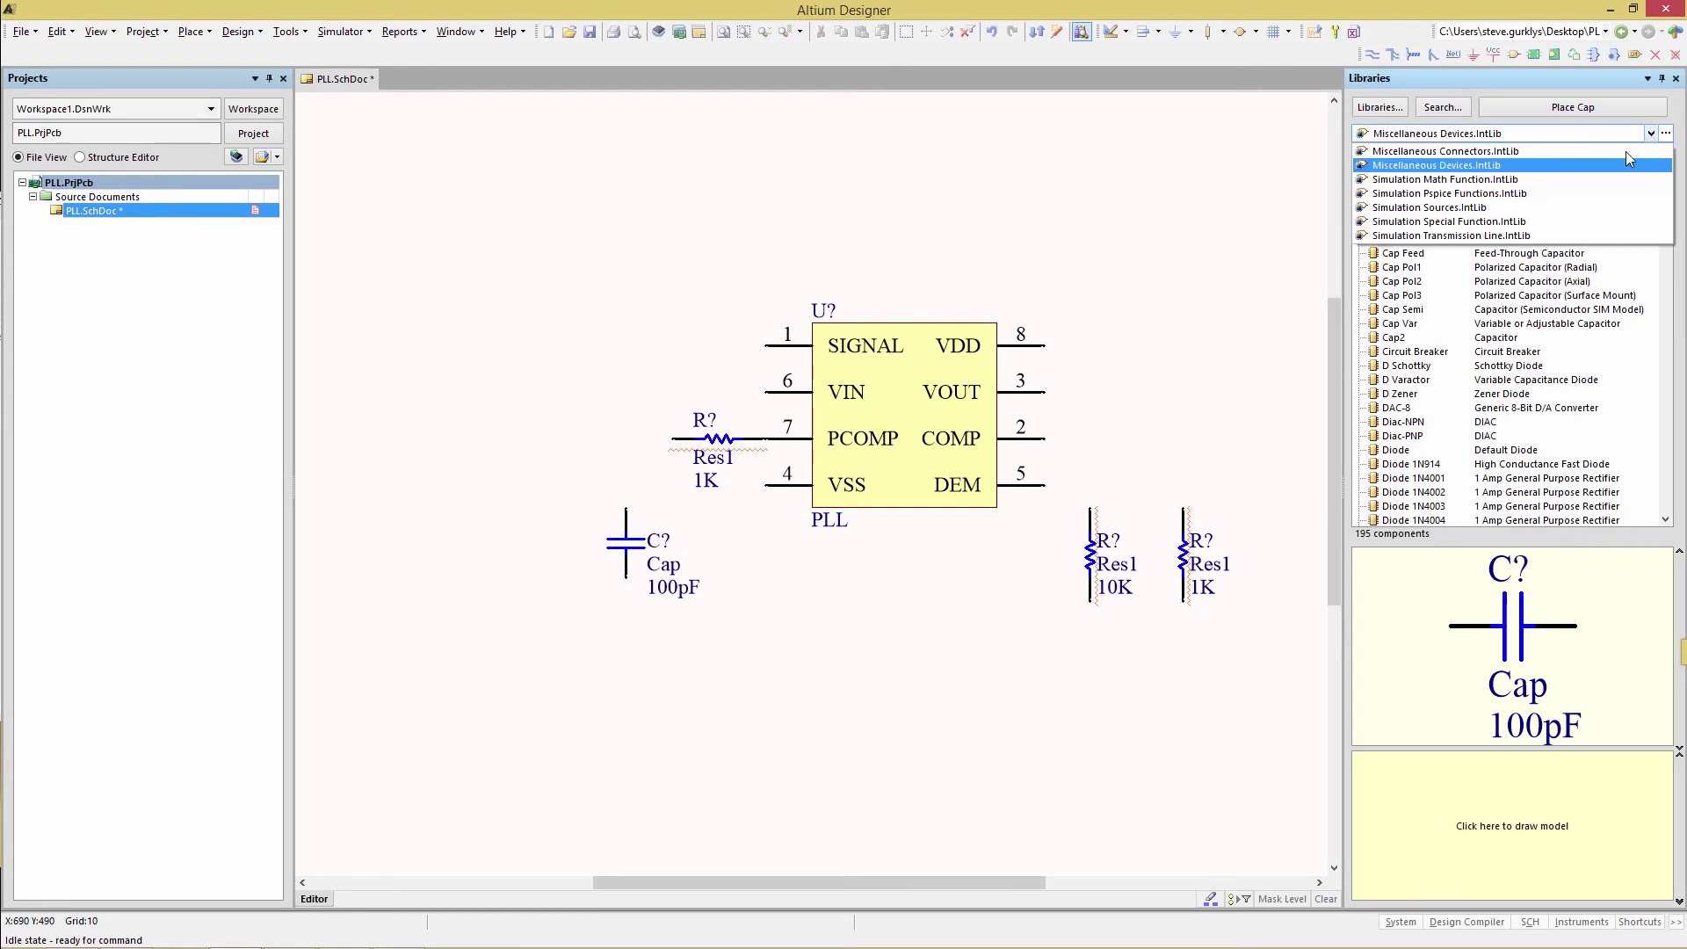
click(1428, 207)
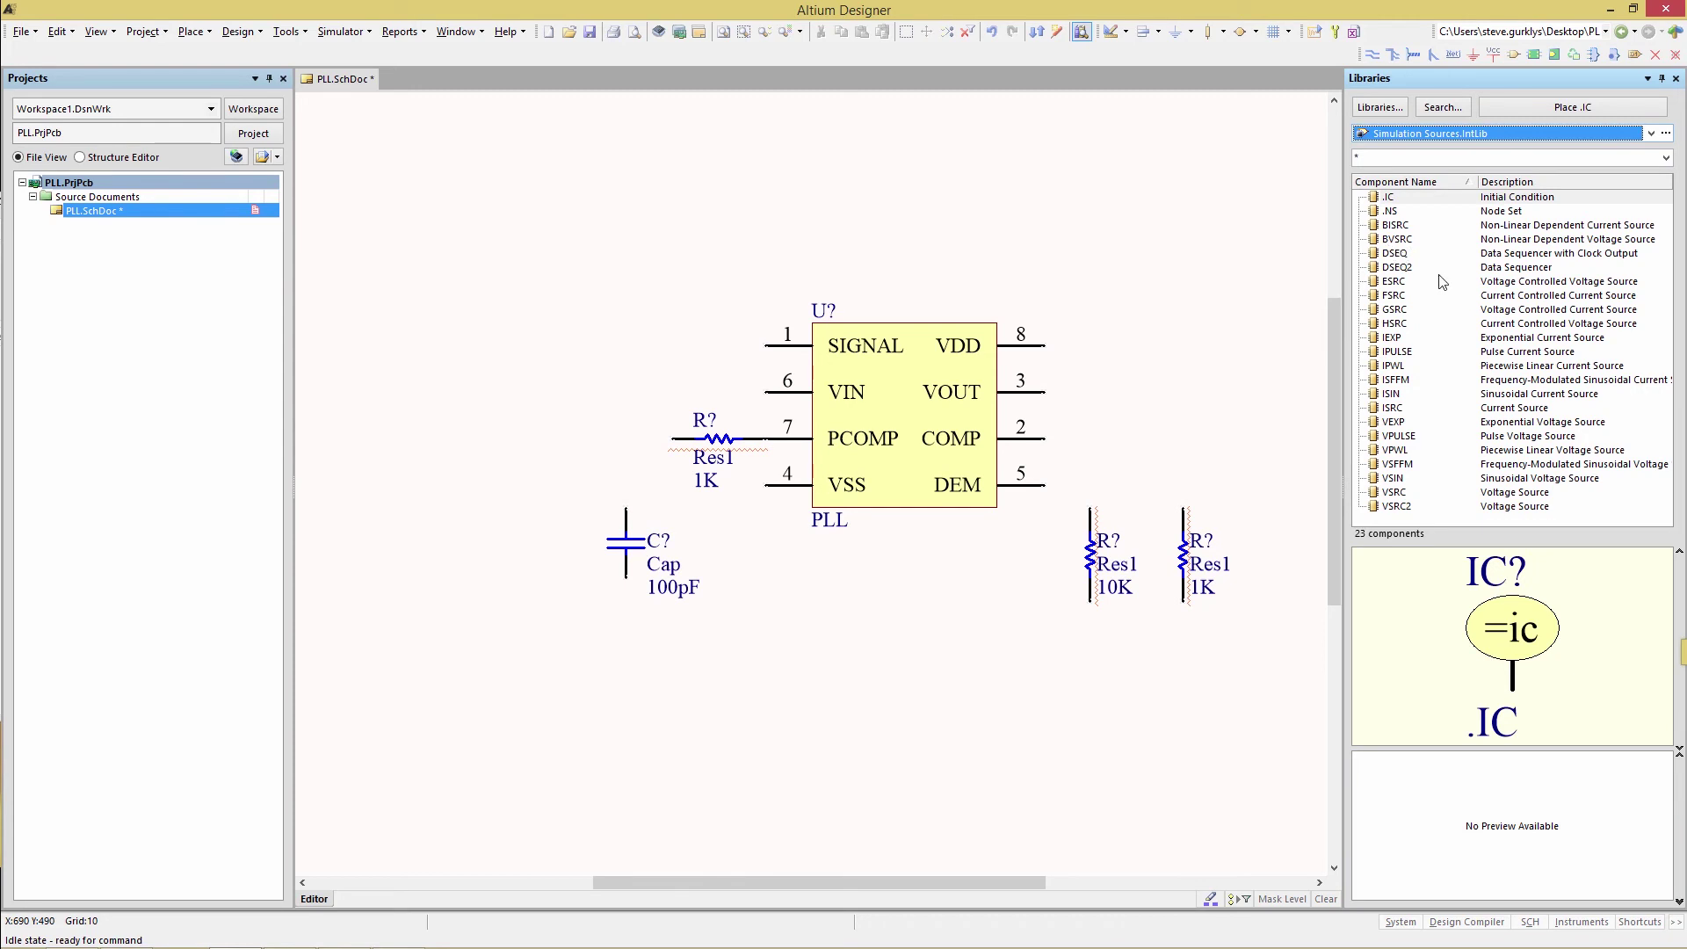
Drag a VSFFM source and a VSRC source onto the sheet left of the chip.
click(1397, 464)
drag(1376, 470, 512, 395)
drag(1397, 492, 360, 330)
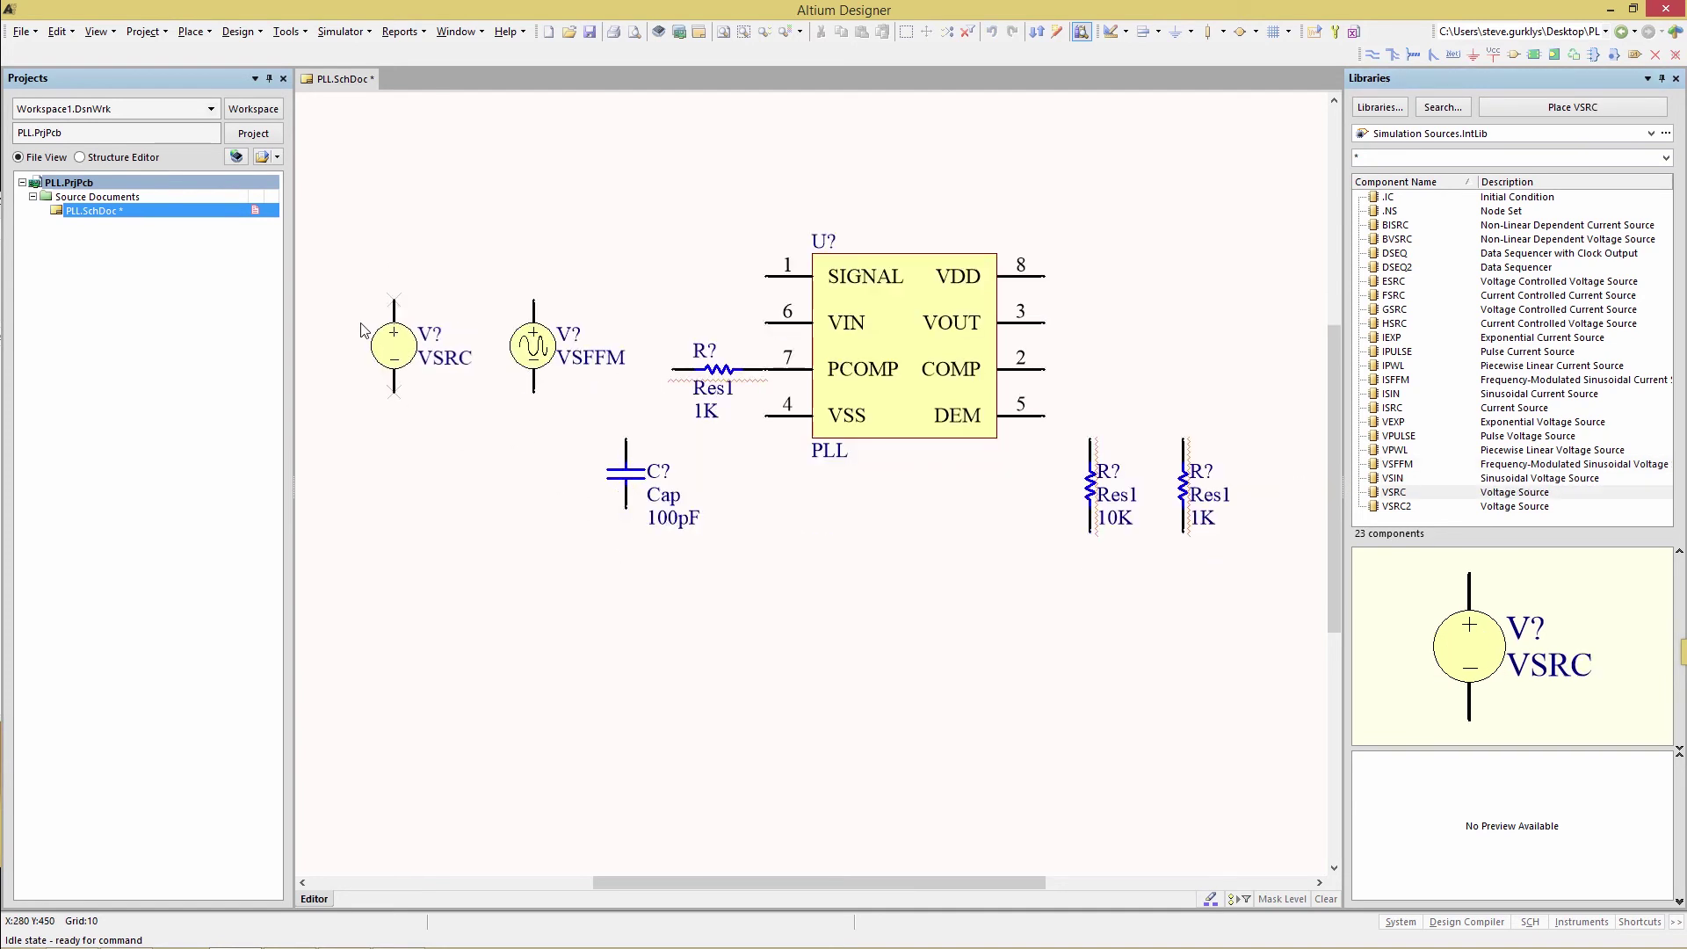
Place GND power ports under the capacitor, the VSFFM source and the VSRC source.
scroll(360, 330, up, 3)
click(1175, 40)
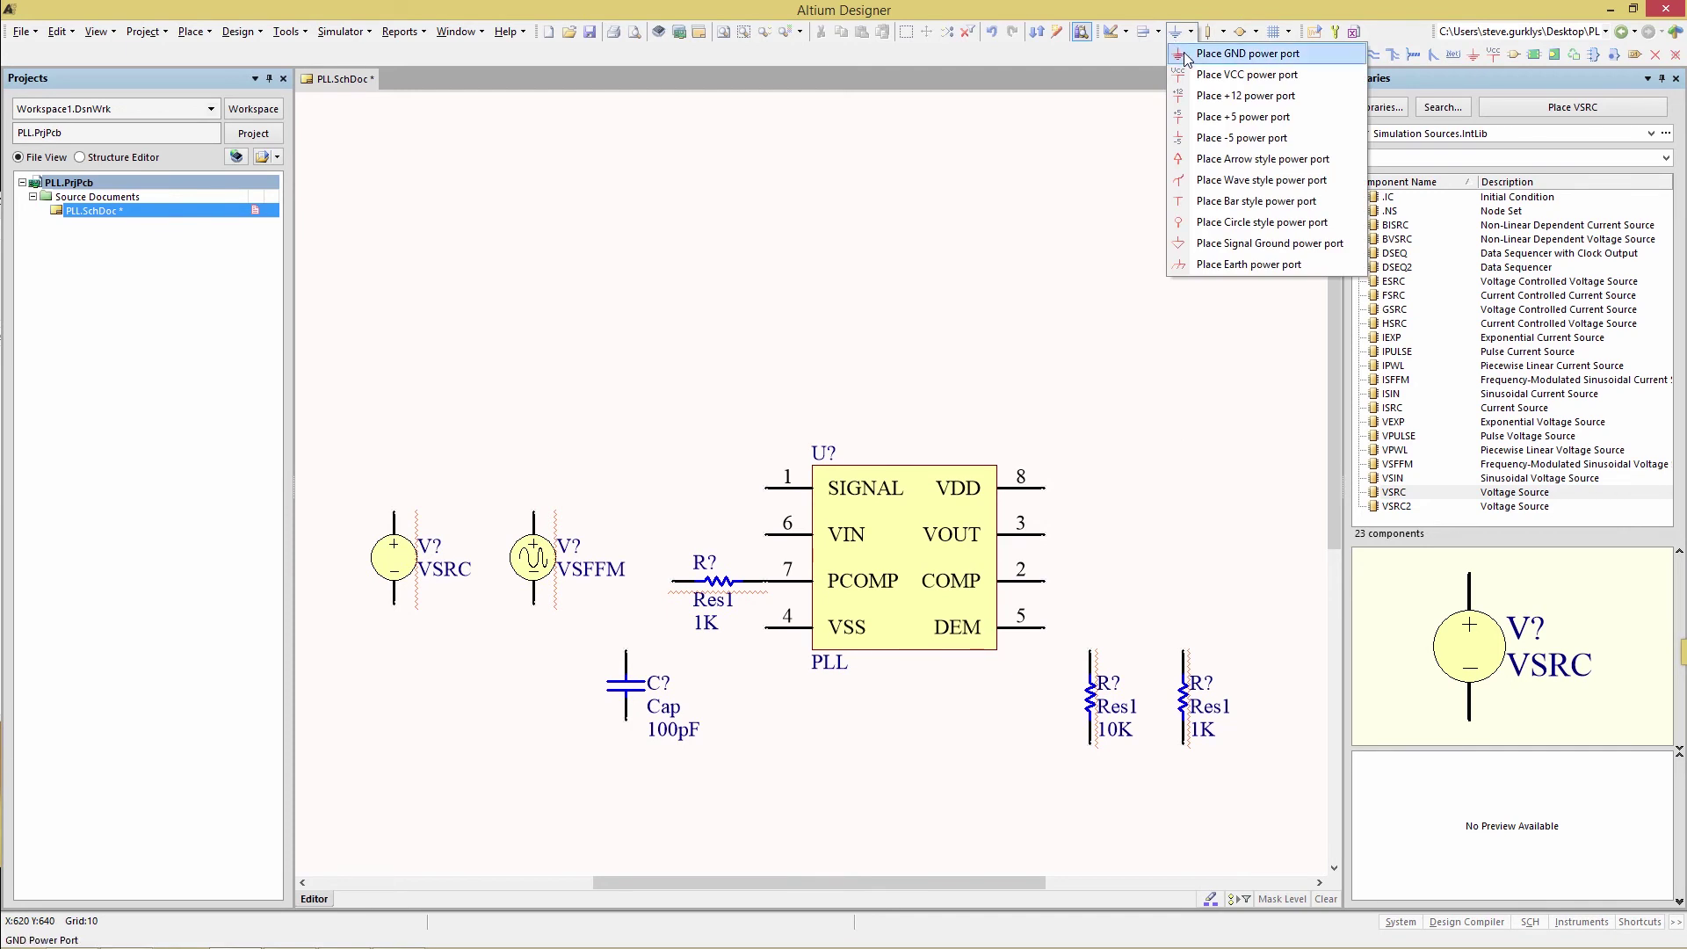
click(1247, 54)
click(626, 735)
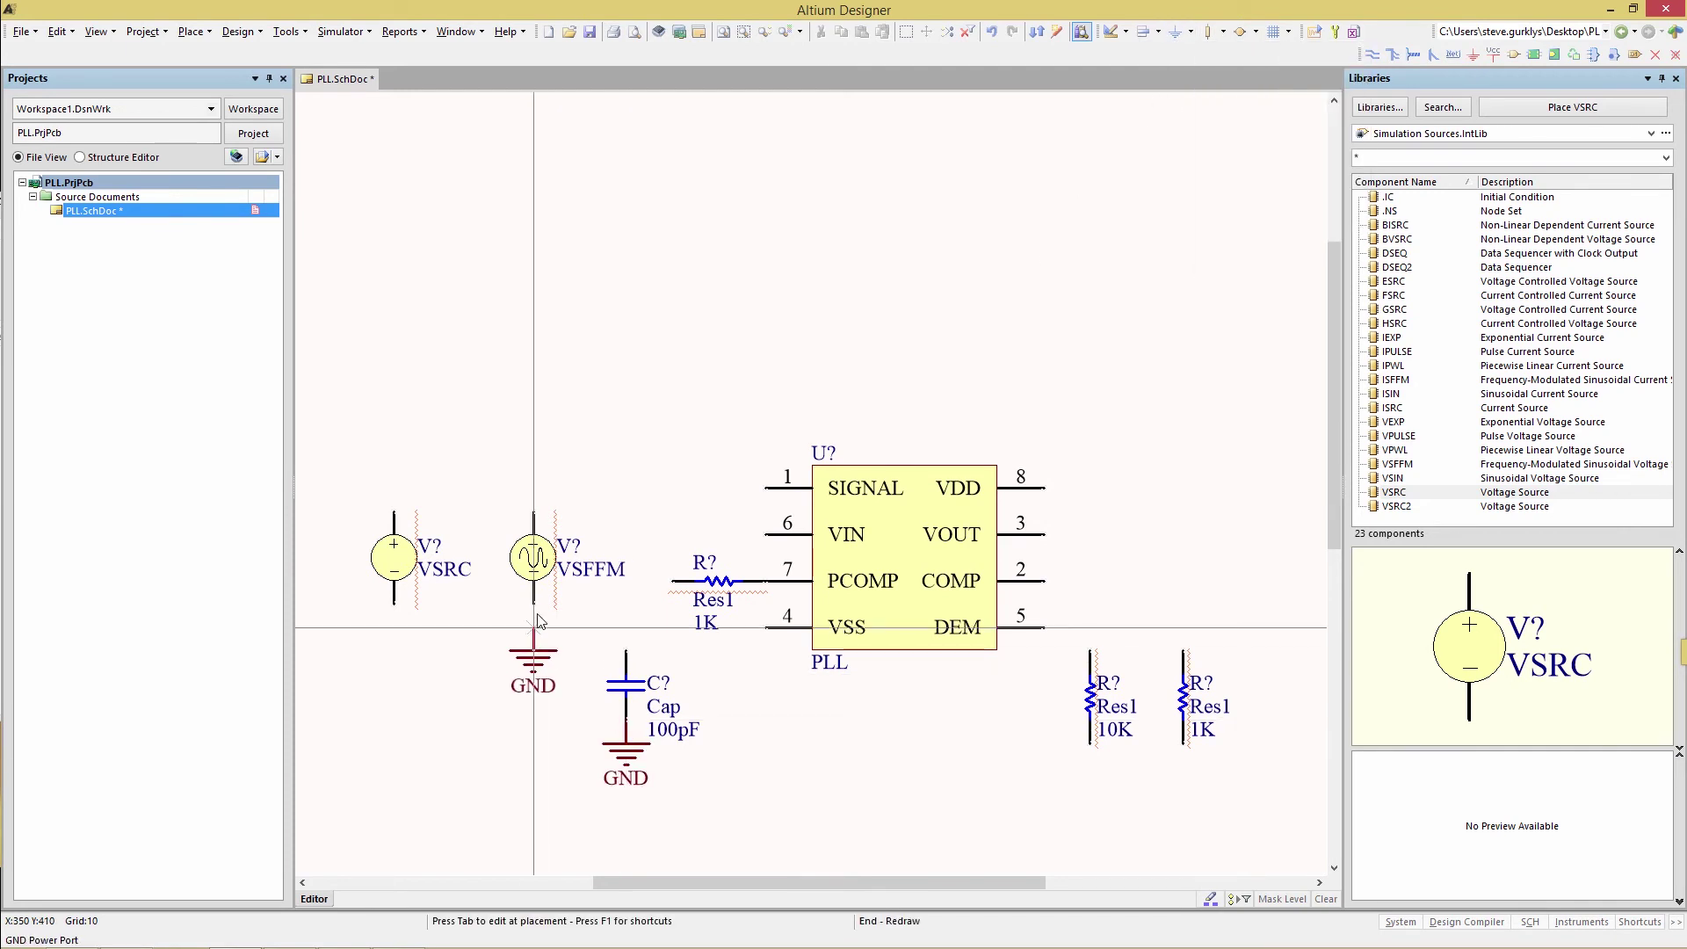
click(534, 605)
click(394, 605)
click(1191, 32)
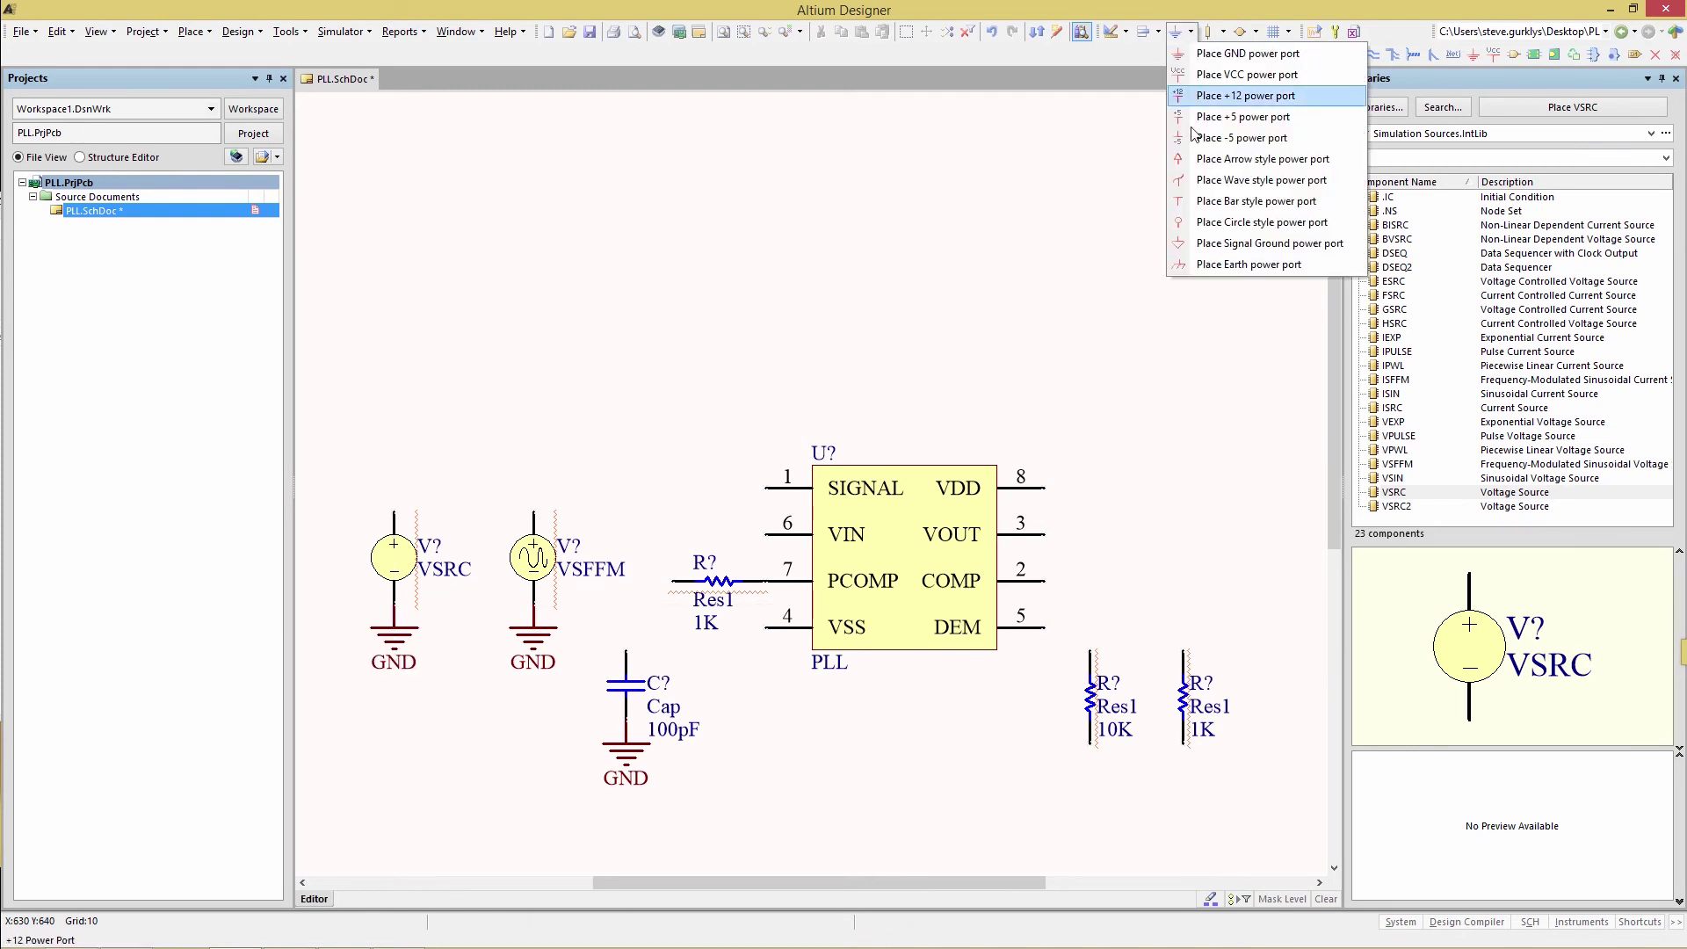
Place a VCC bar power port above the PLL's VDD pin.
click(1209, 211)
key(Tab)
key(Return)
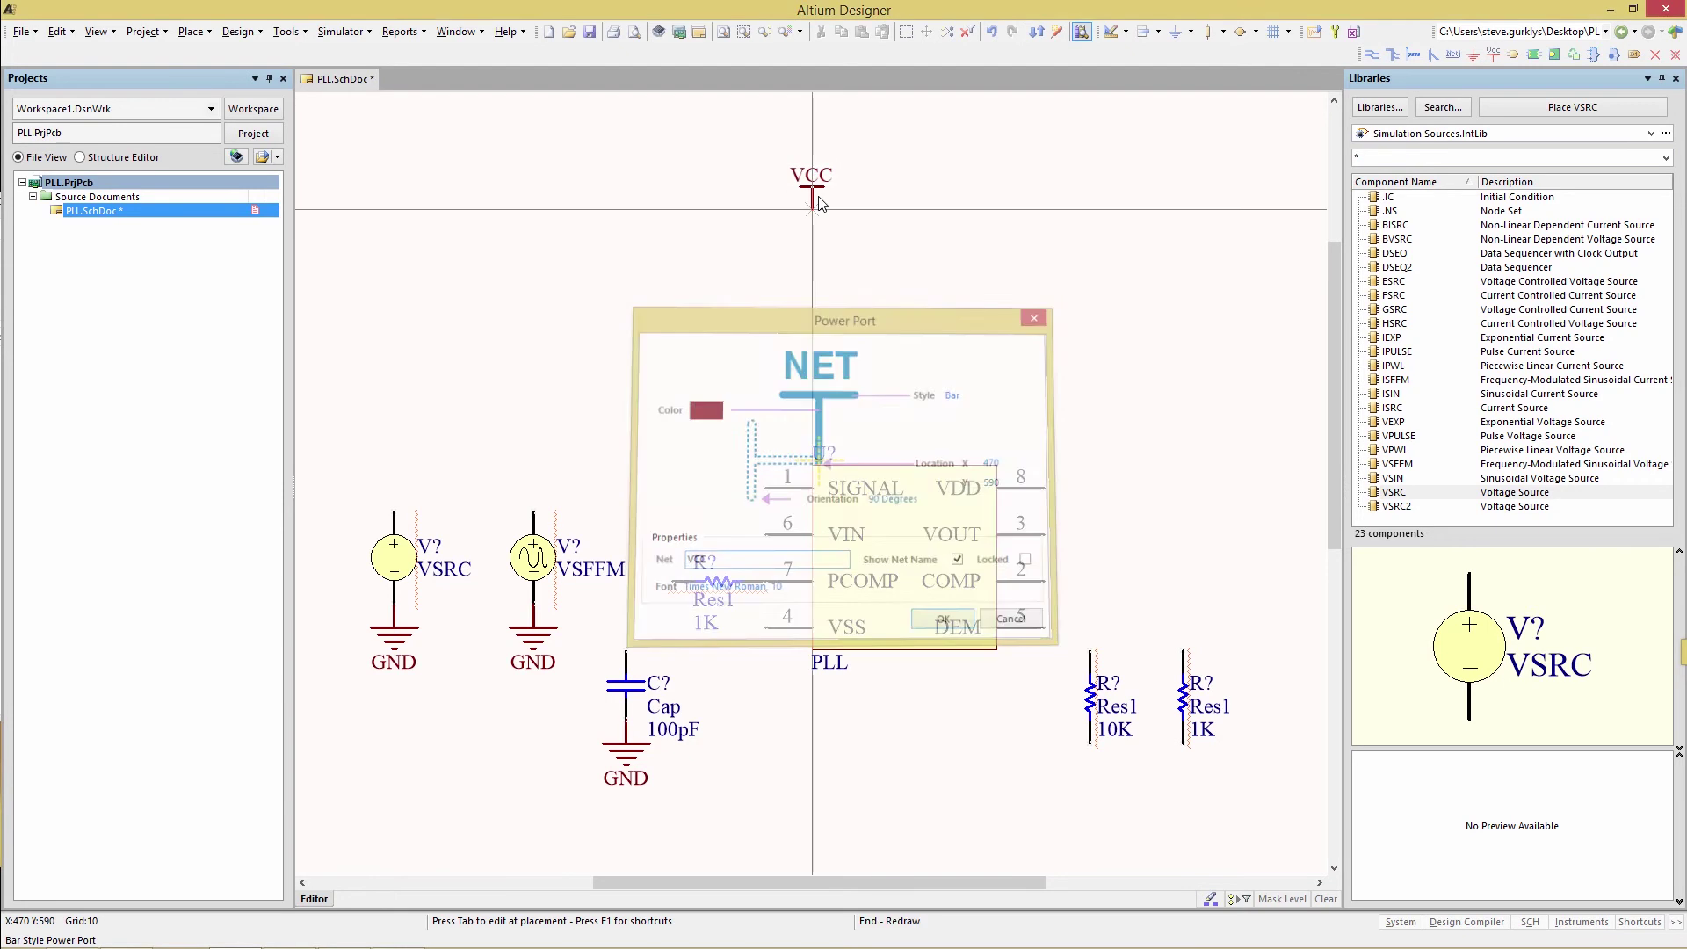
click(1090, 442)
key(Escape)
key(p)
key(w)
click(1089, 443)
click(1044, 488)
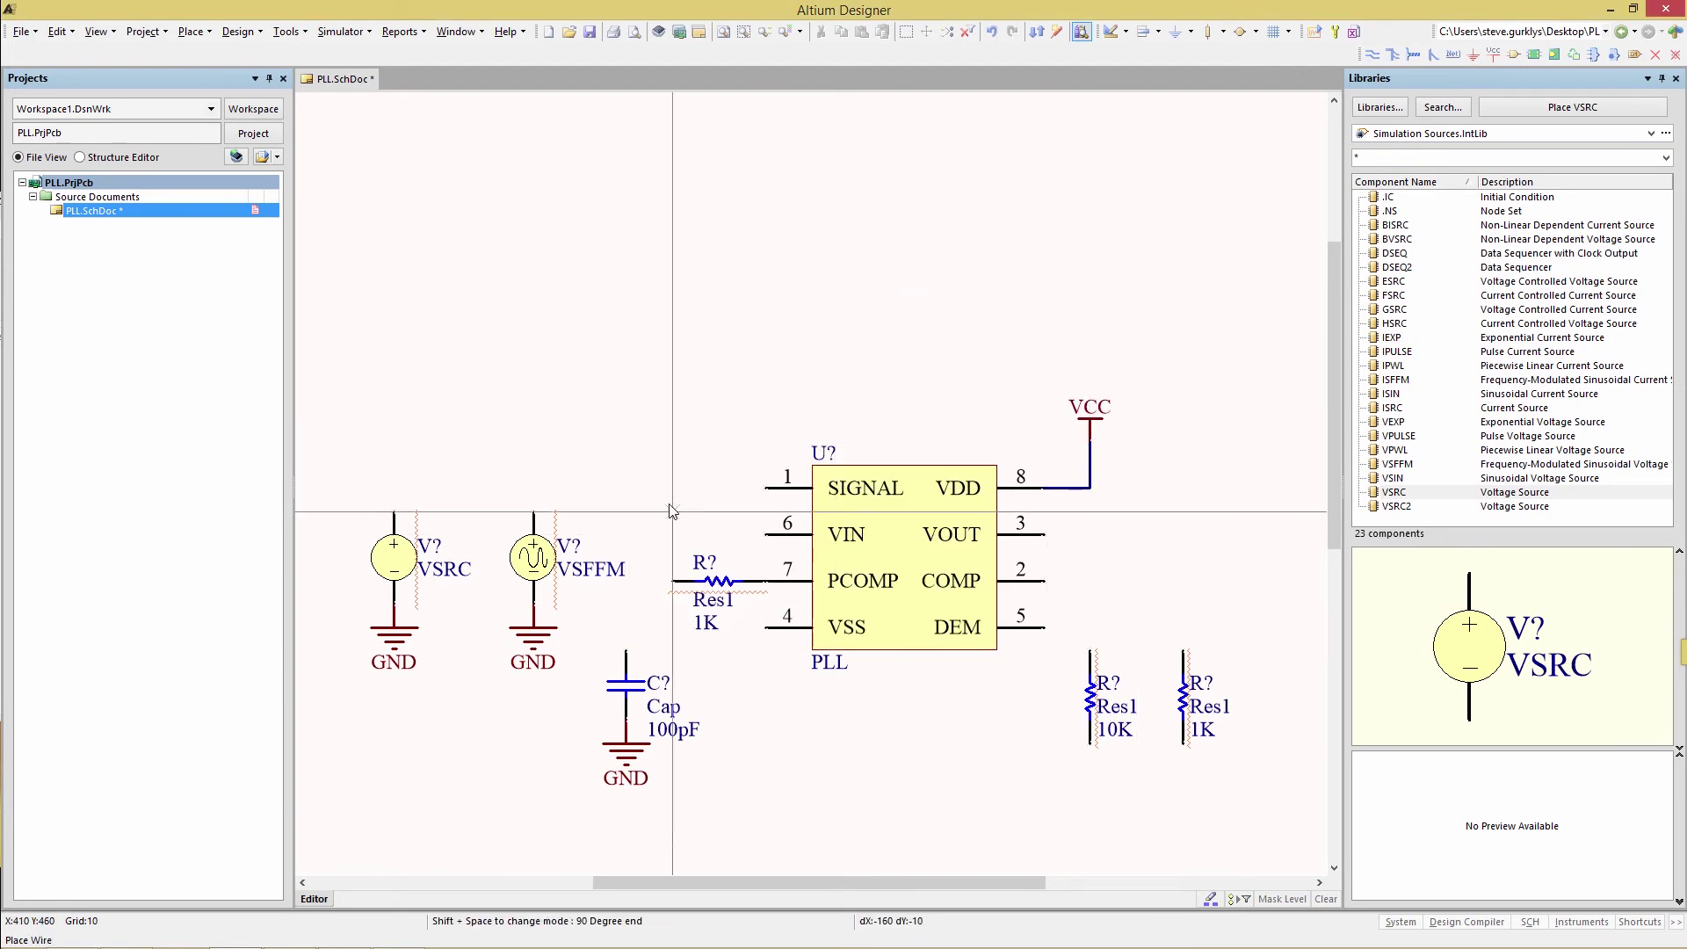
key(Escape)
Wire the capacitor to the PCOMP resistor and VIN pin 6, and VSFFM to SIGNAL pin 1.
click(626, 650)
key(space)
click(673, 581)
click(765, 534)
click(534, 512)
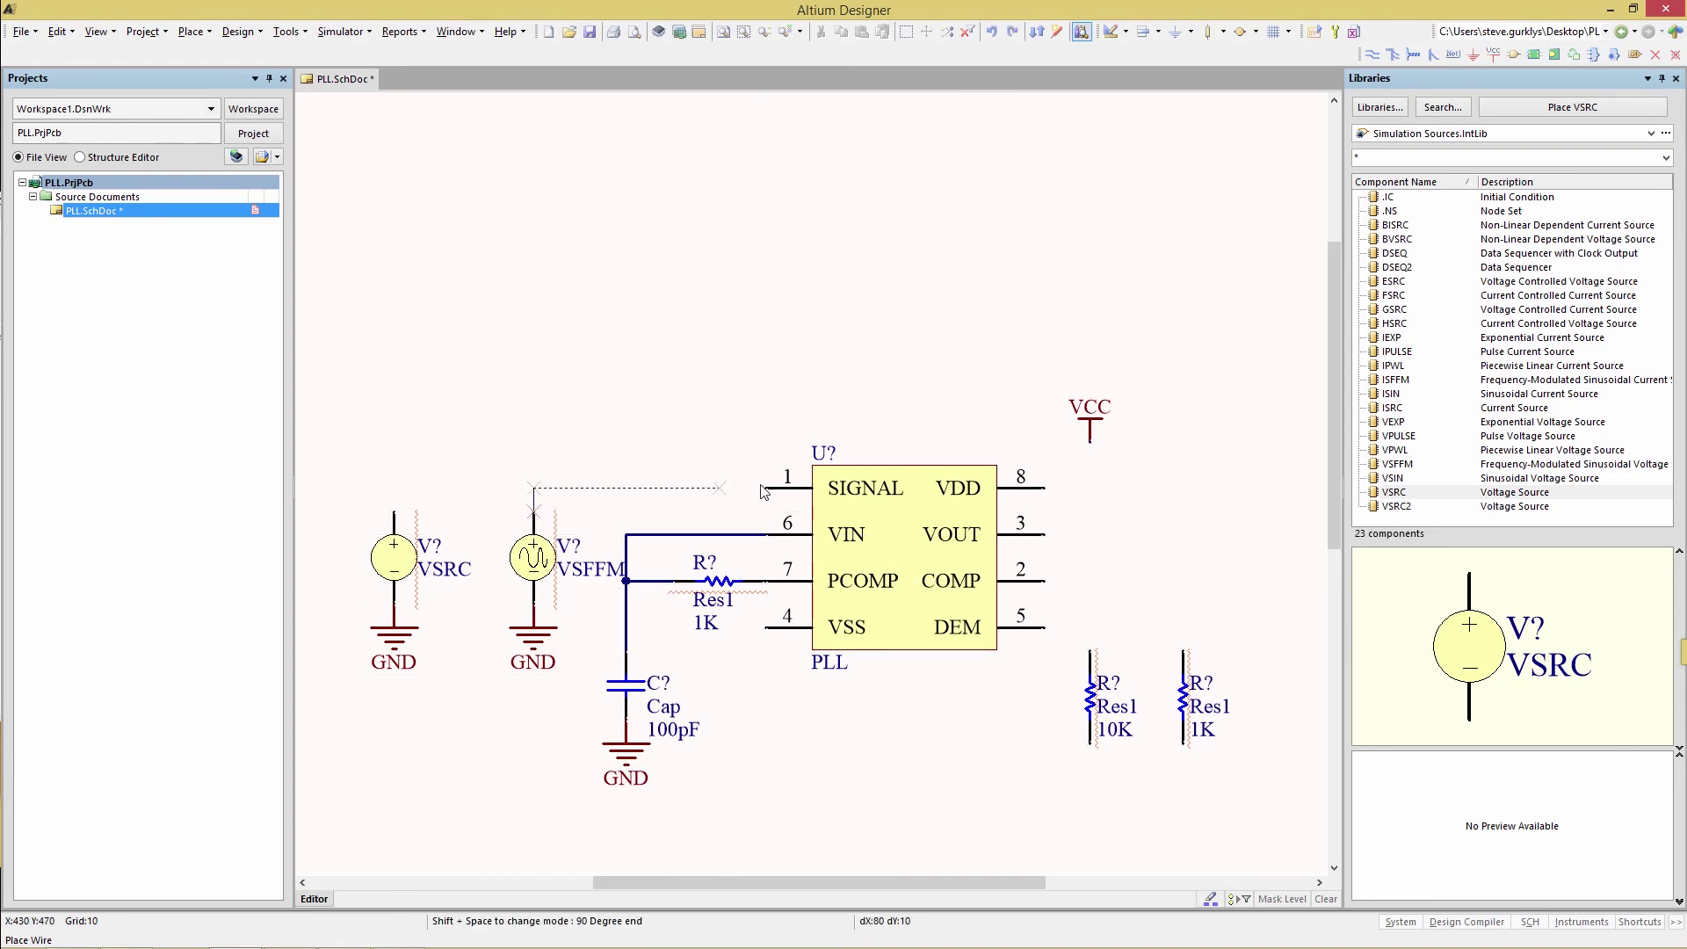
click(766, 487)
right_click(728, 441)
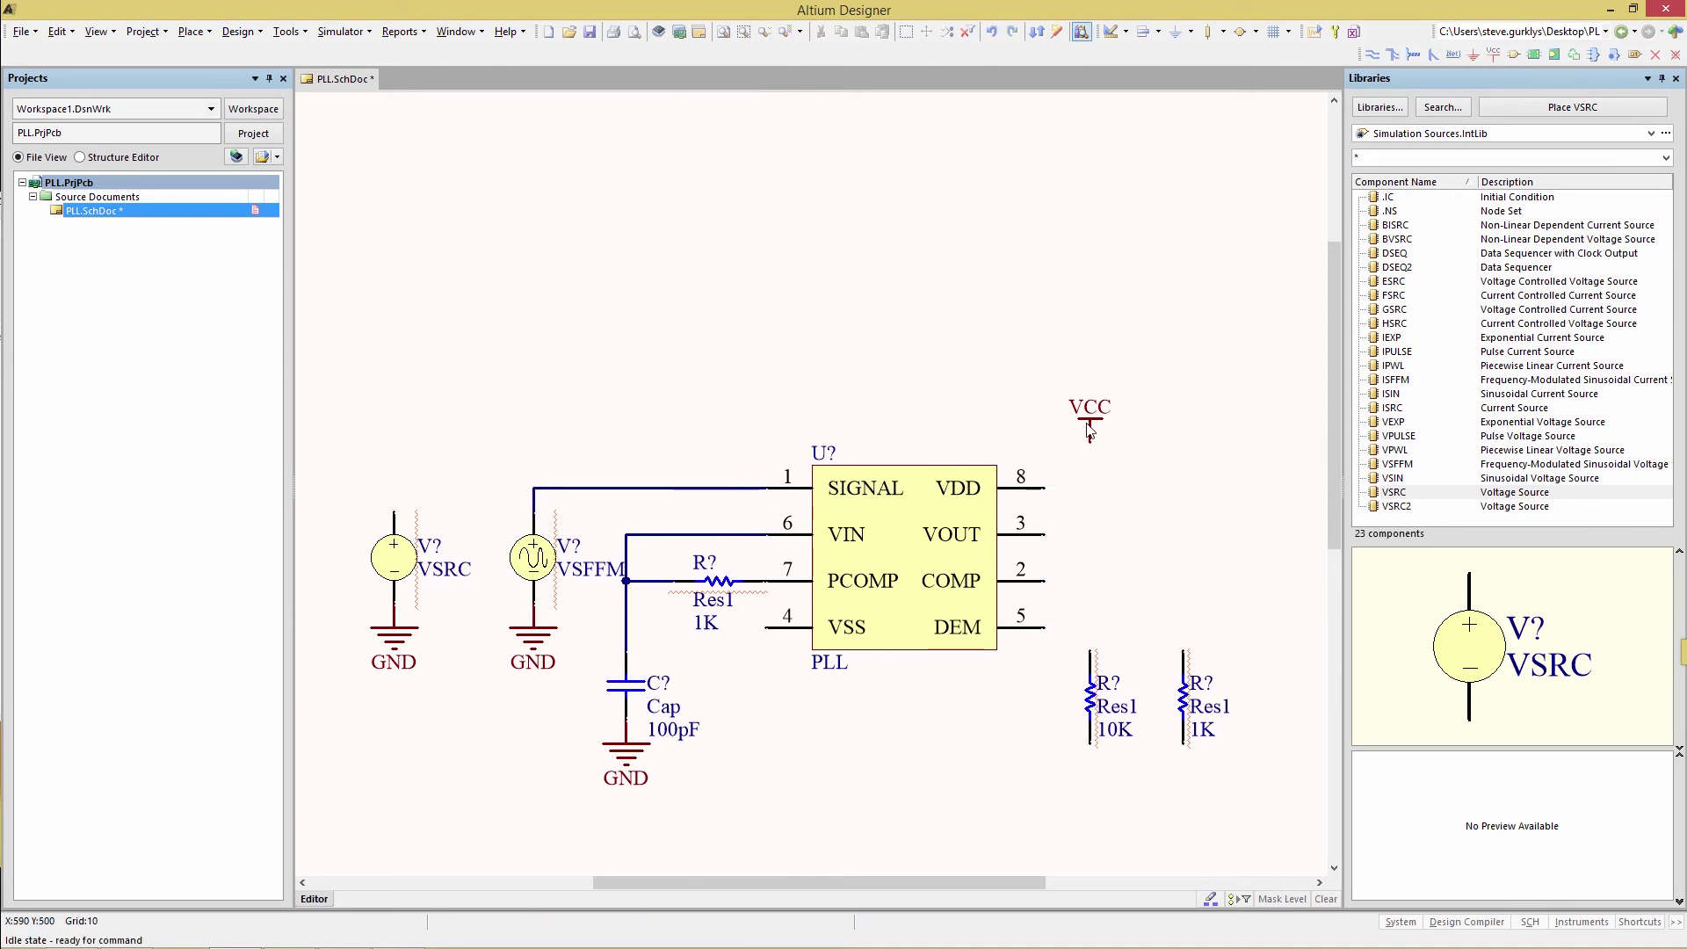
Add a VCC port above VSRC, wire VCC to VDD pin 8 and VOUT to the 1K resistor.
shift+drag(1094, 431, 397, 485)
key(p)
key(w)
click(1089, 439)
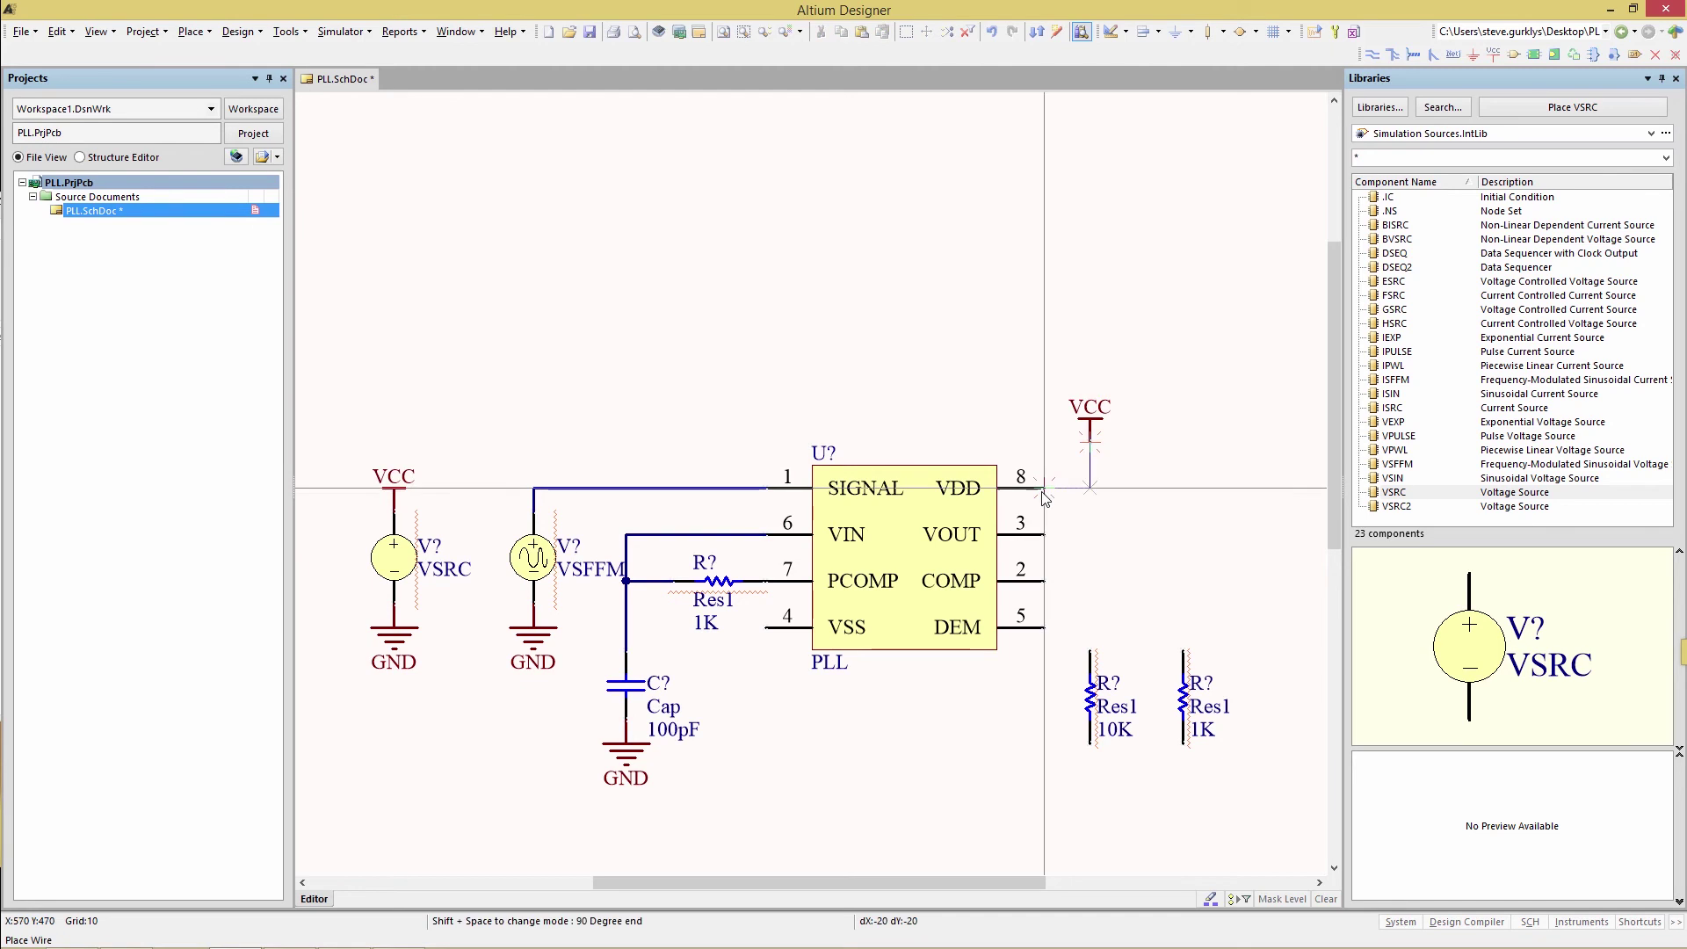
click(1046, 488)
click(1046, 535)
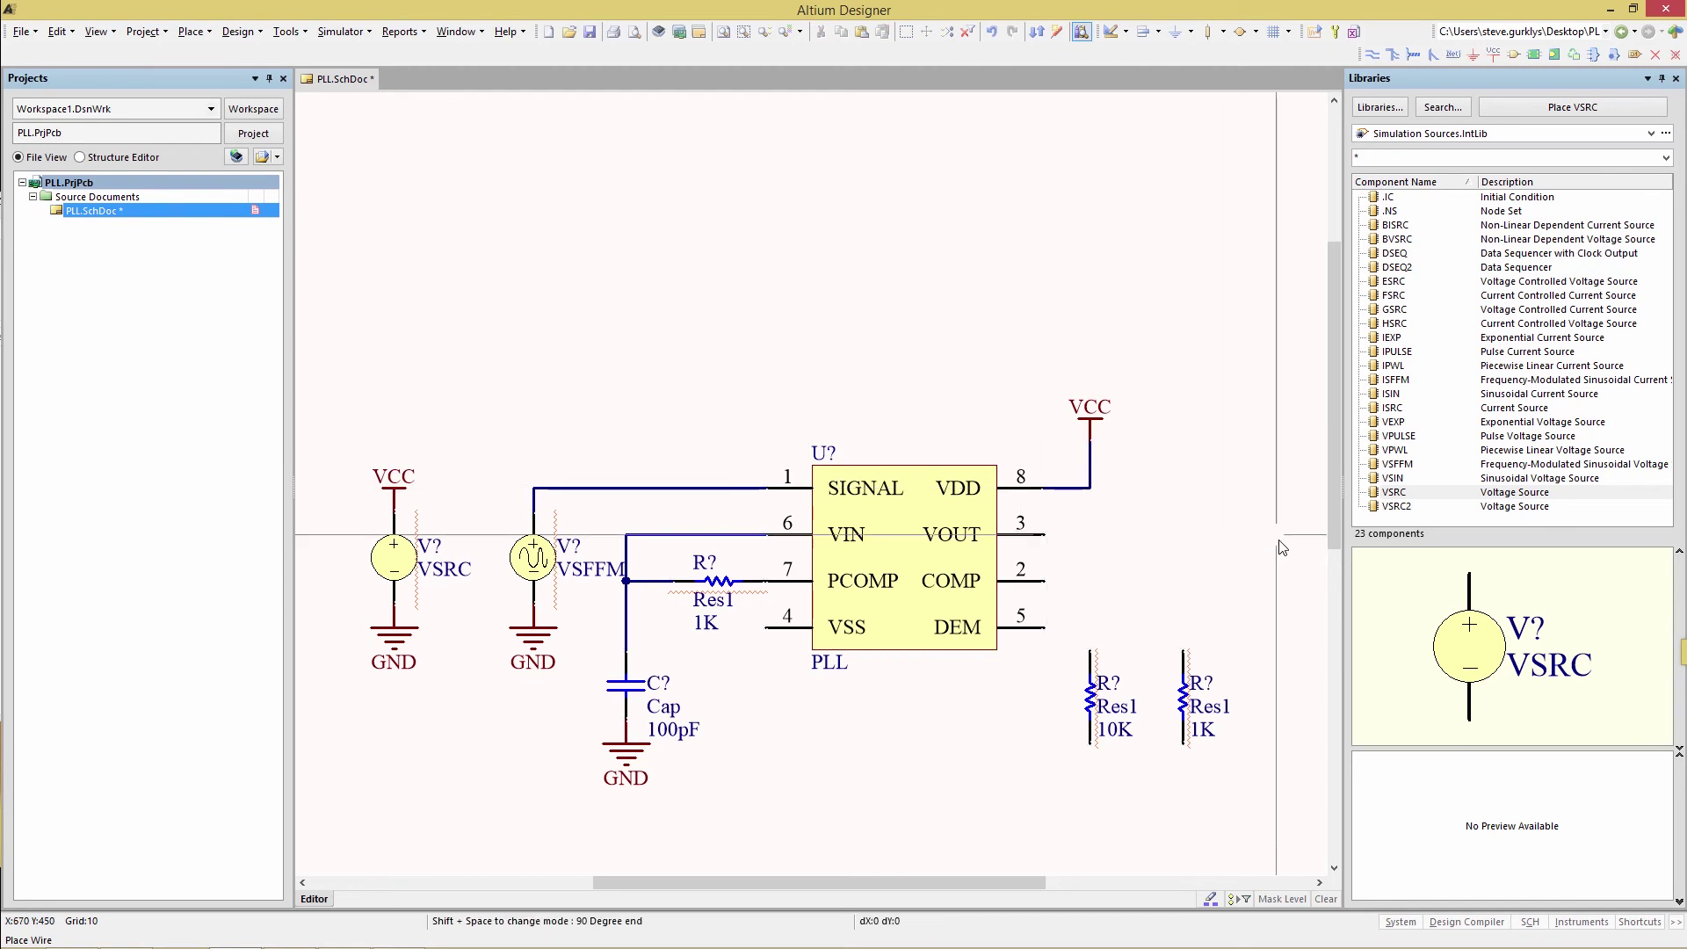
click(1183, 652)
click(1183, 534)
Join COMP to the output net, DEM to the 10K resistor, and the resistor returns to VSS.
click(1046, 580)
click(1183, 580)
click(1046, 627)
click(1090, 652)
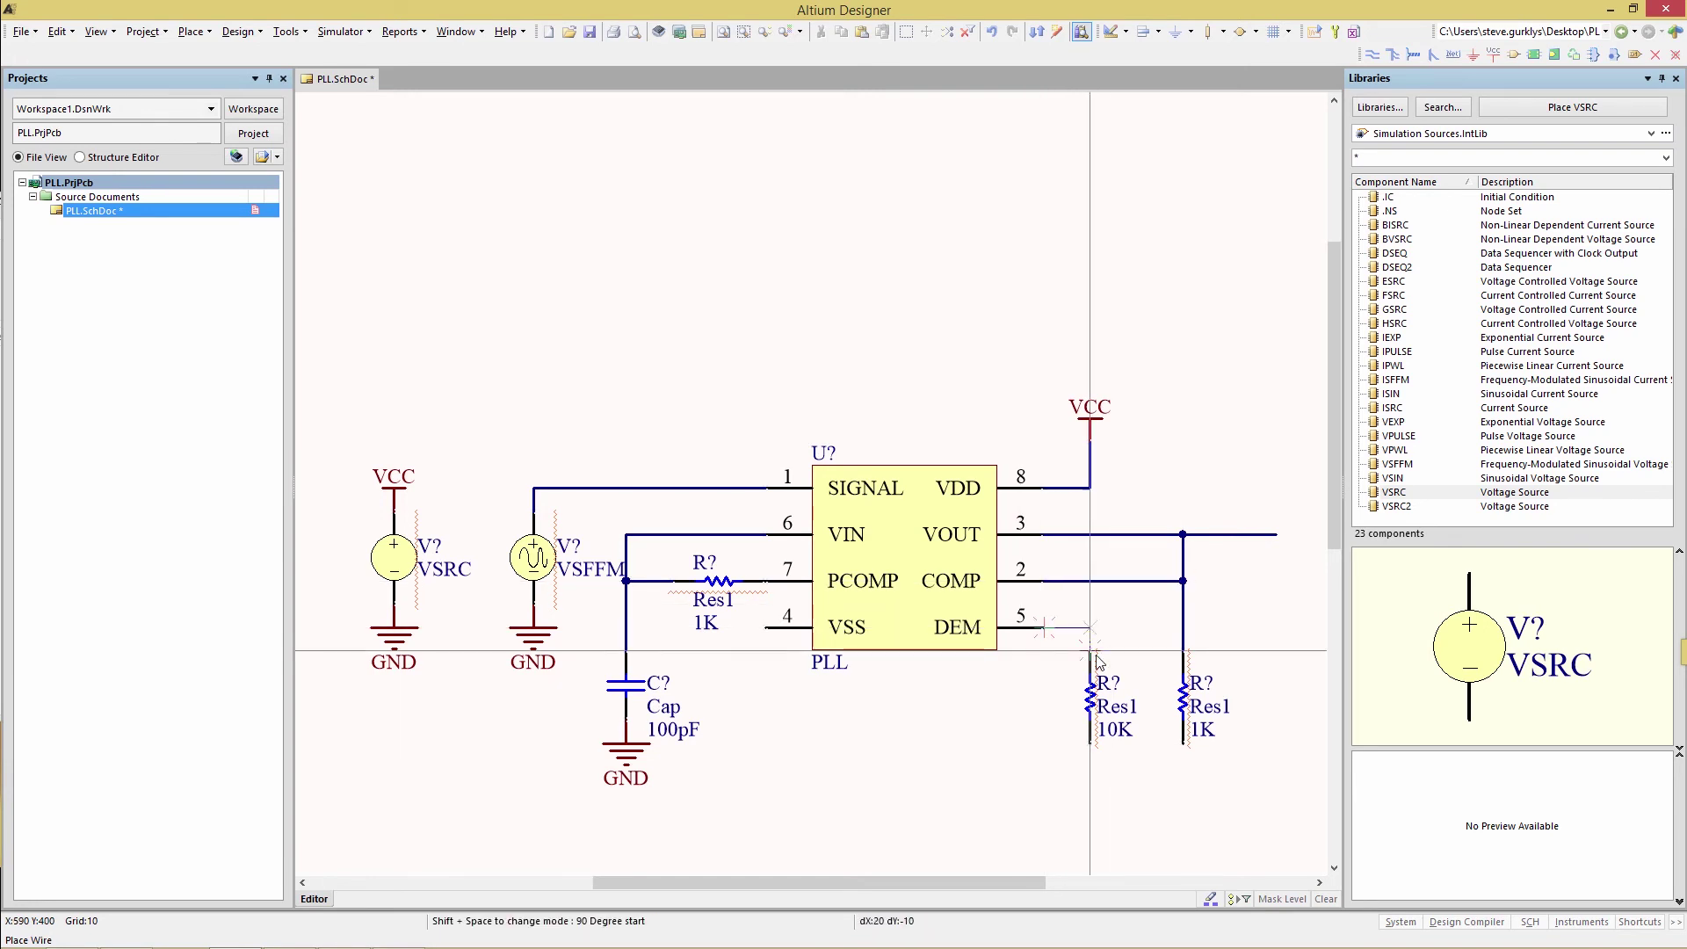
click(1183, 742)
click(764, 767)
click(764, 627)
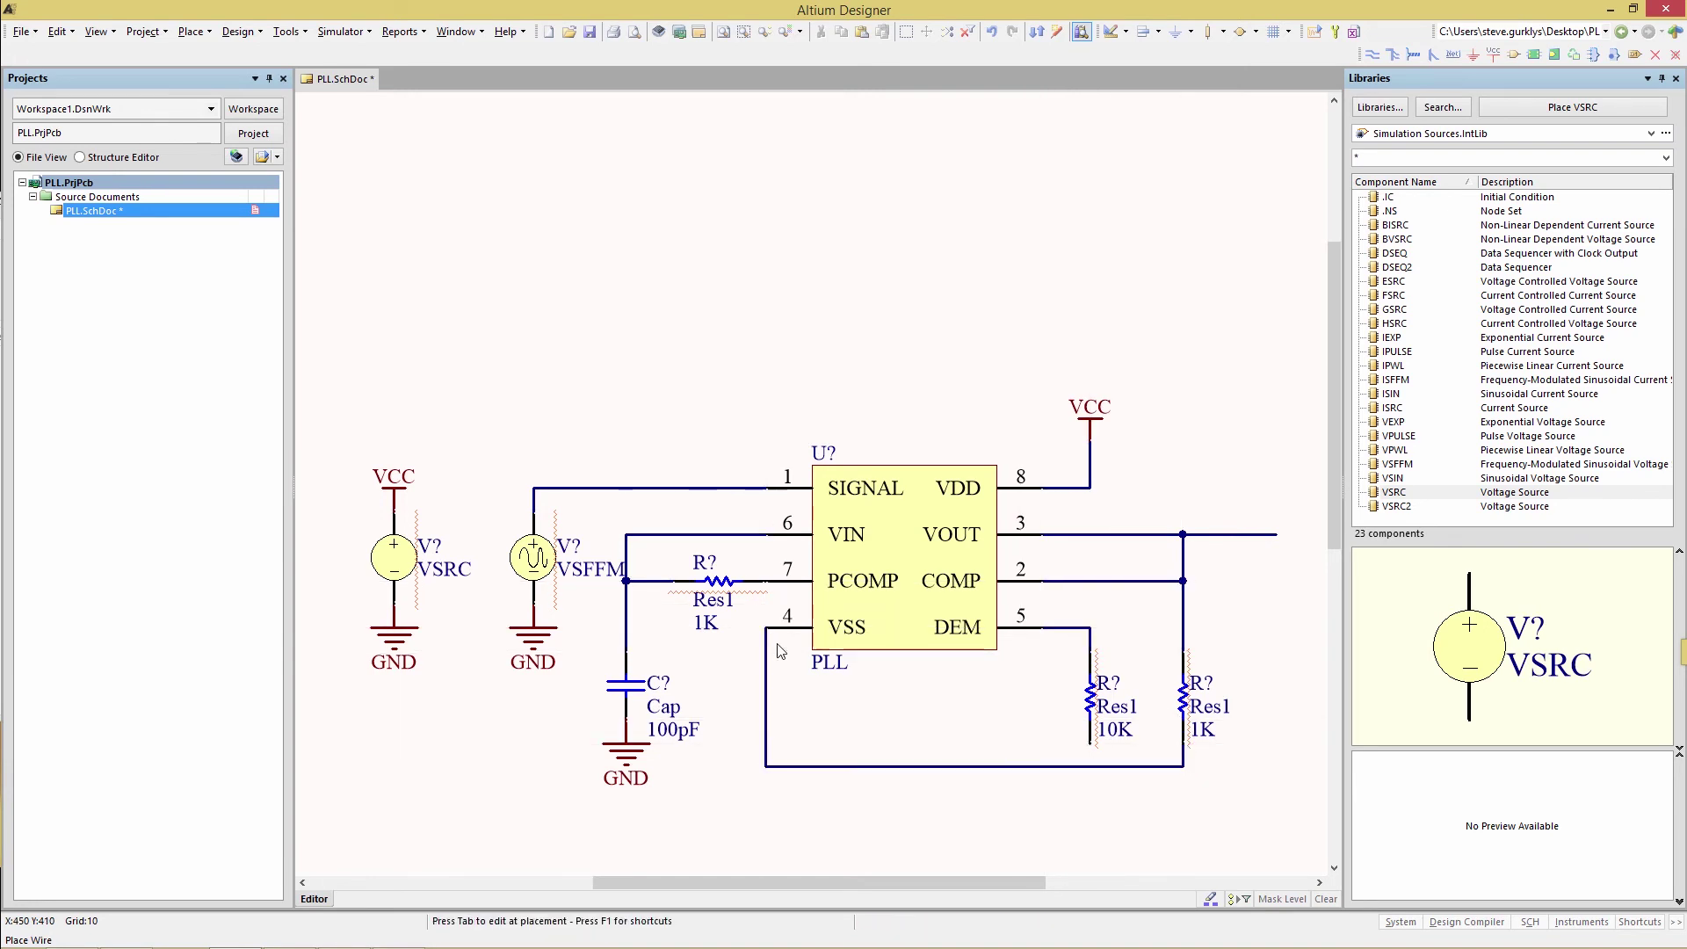
click(1089, 766)
right_click(1090, 767)
Place a GND port on the VSS return wire.
click(1185, 30)
click(1248, 264)
click(764, 766)
right_click(765, 766)
scroll(764, 774, down, 1)
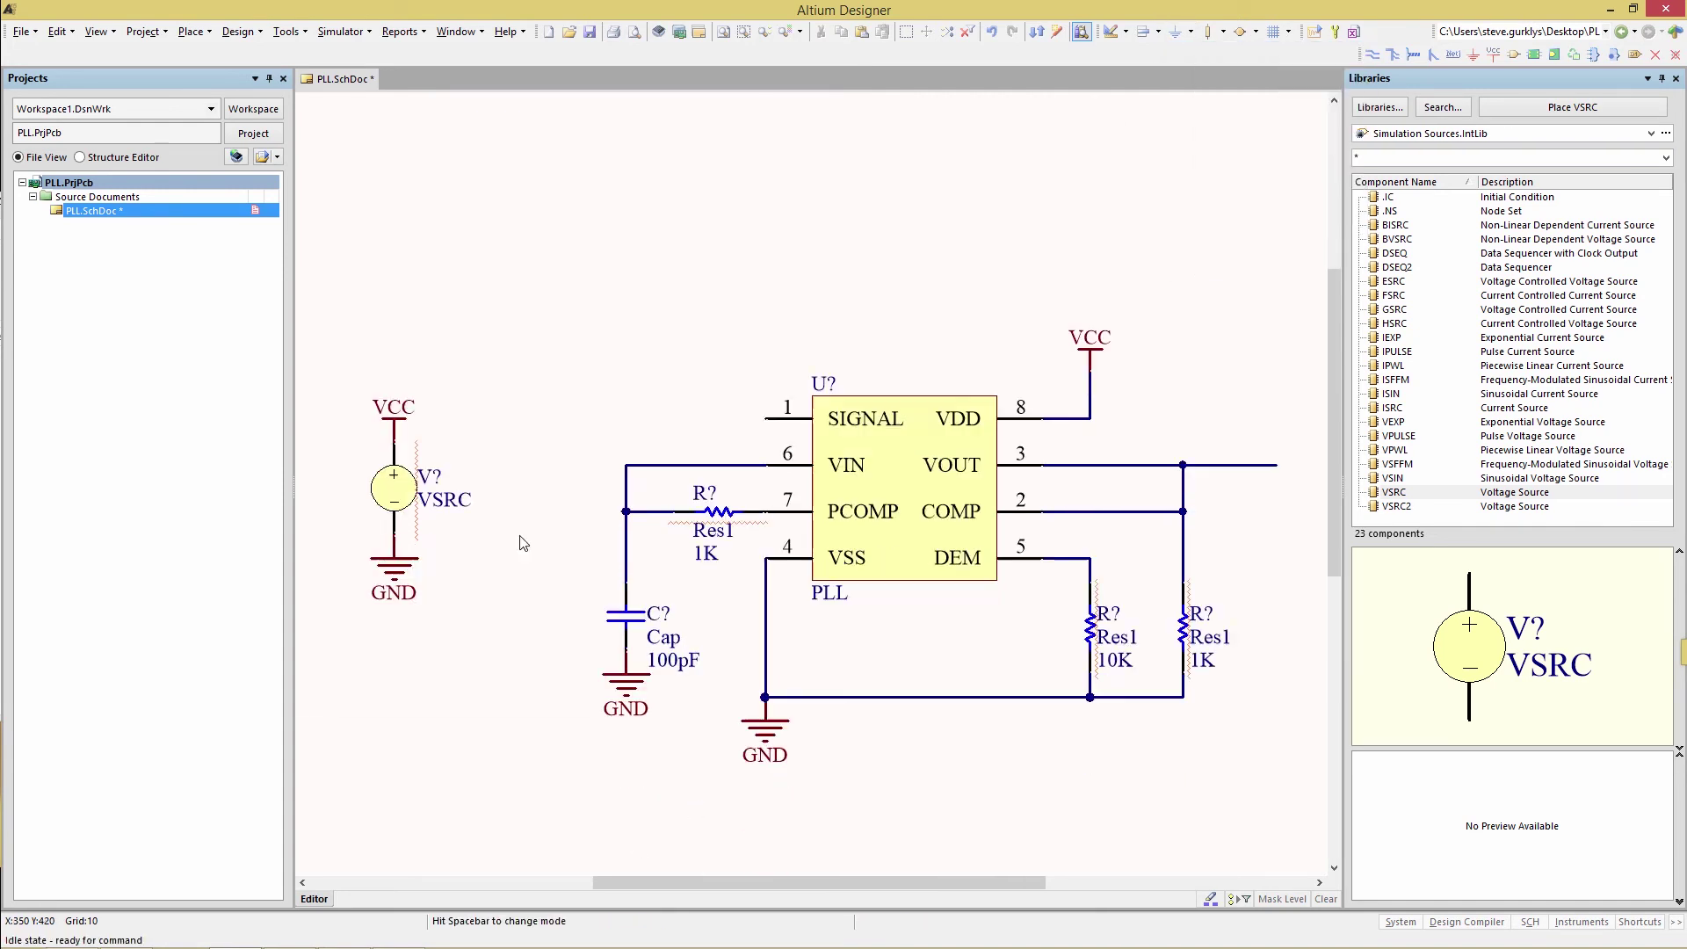
drag(541, 541, 519, 540)
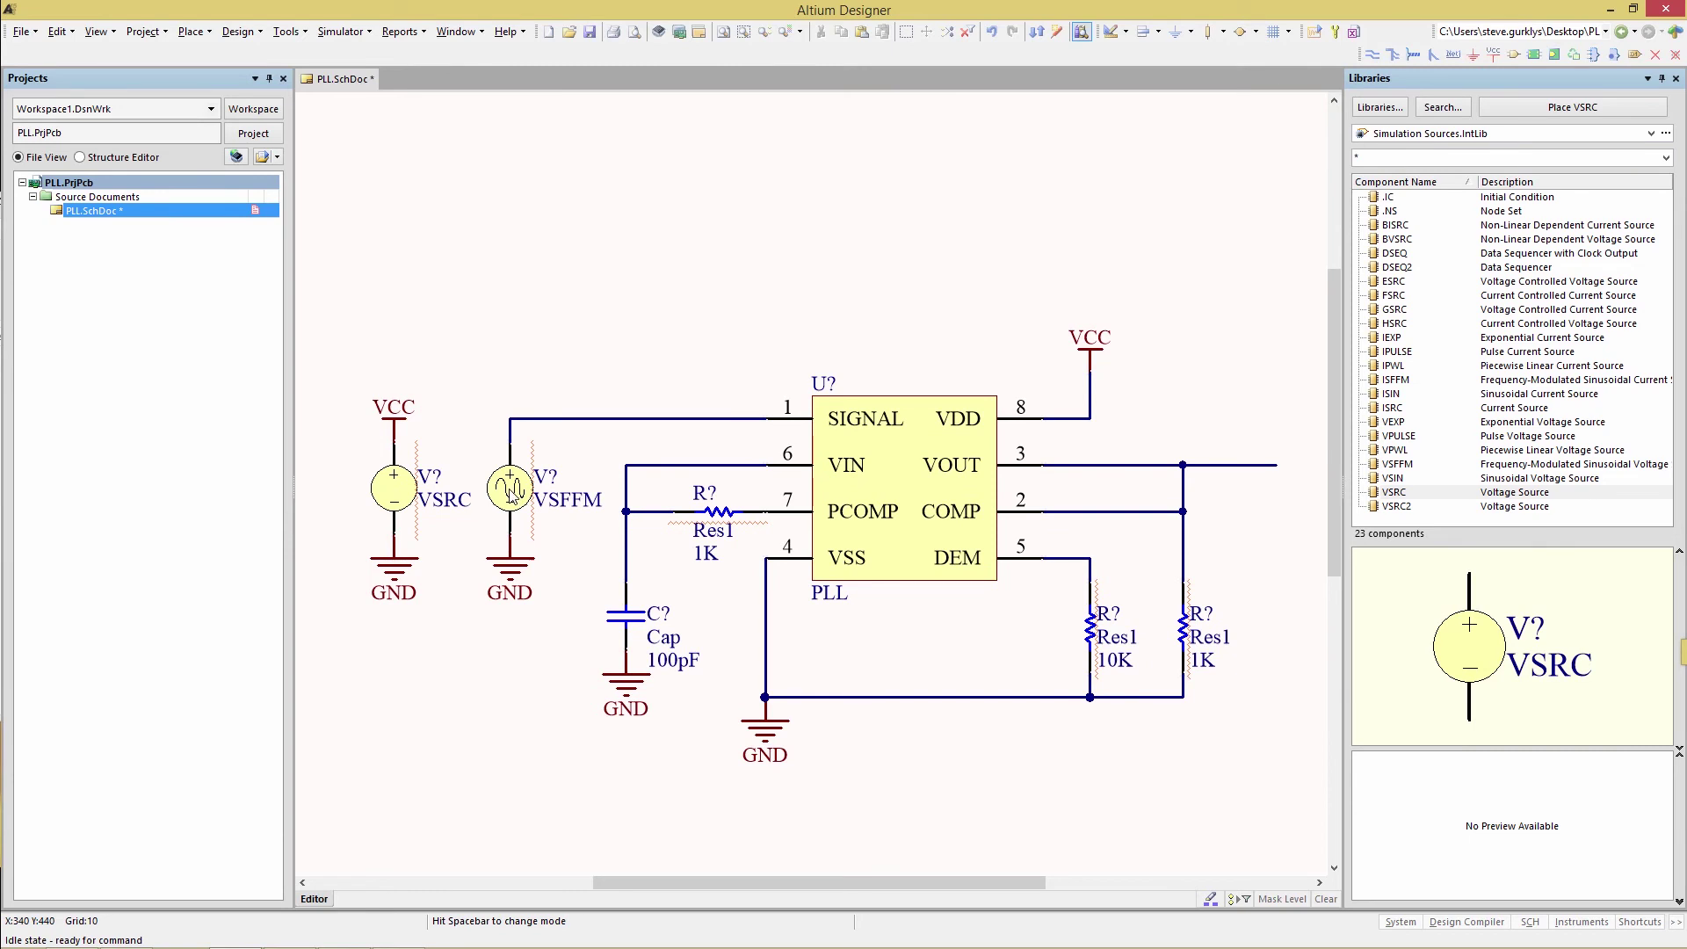
Designate the VSFFM source Vin and set its model Offset to 2.5 and Amplitude to 2.5.
double_click(512, 493)
text(Vin)
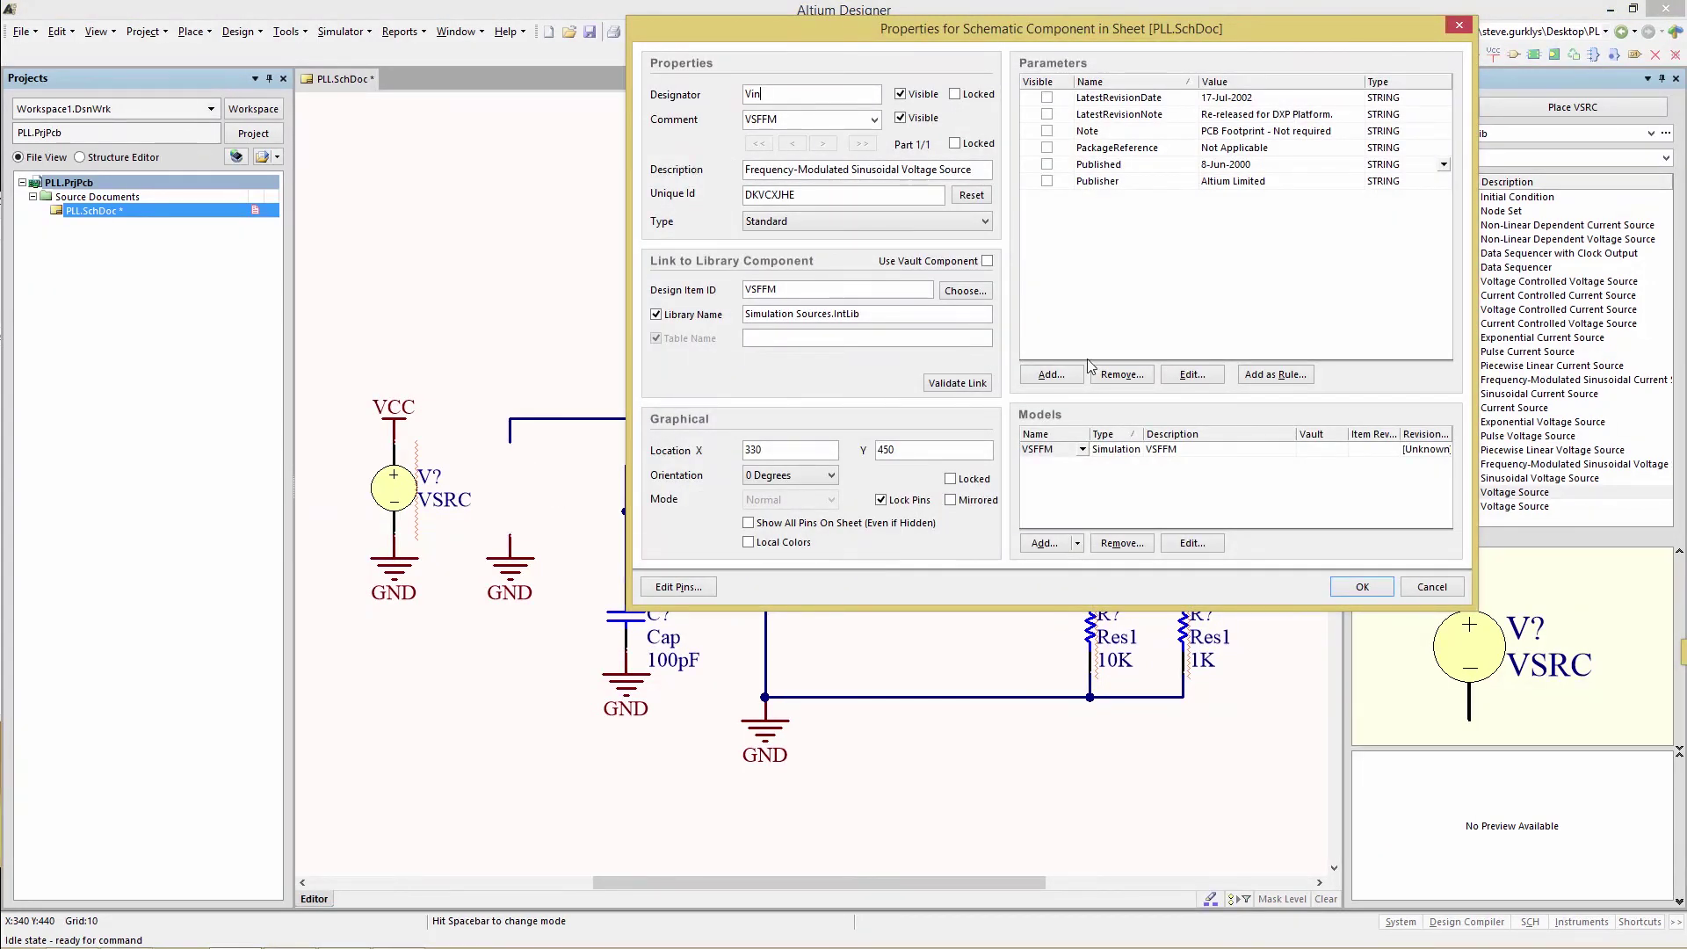
click(1178, 551)
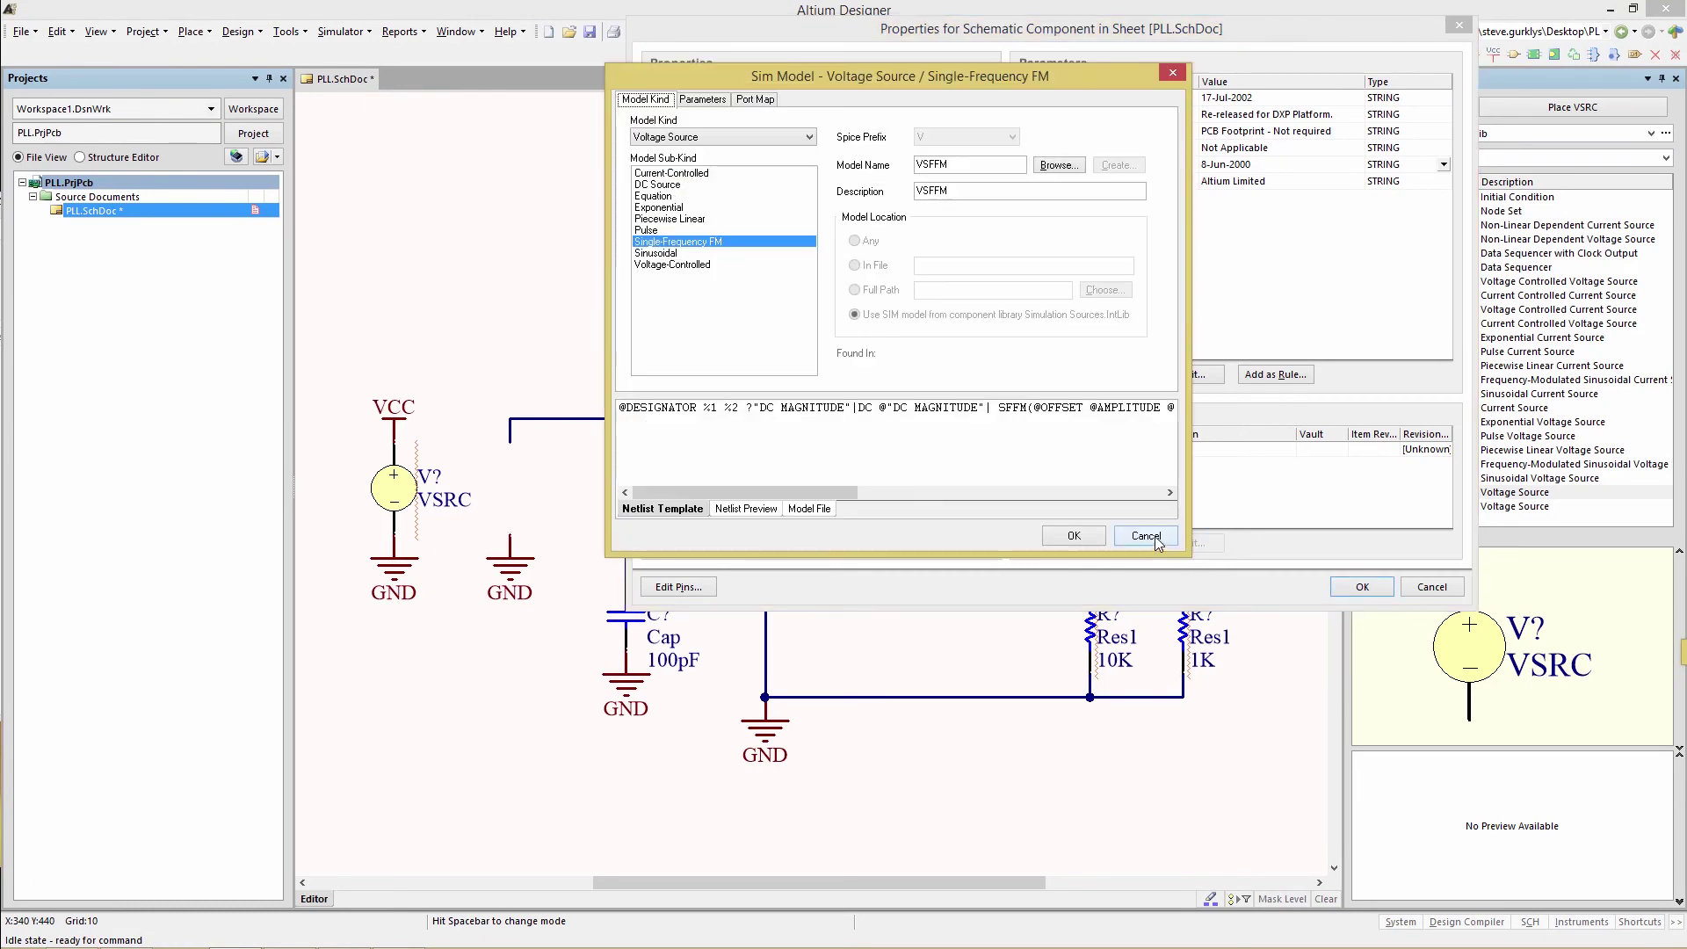
click(703, 100)
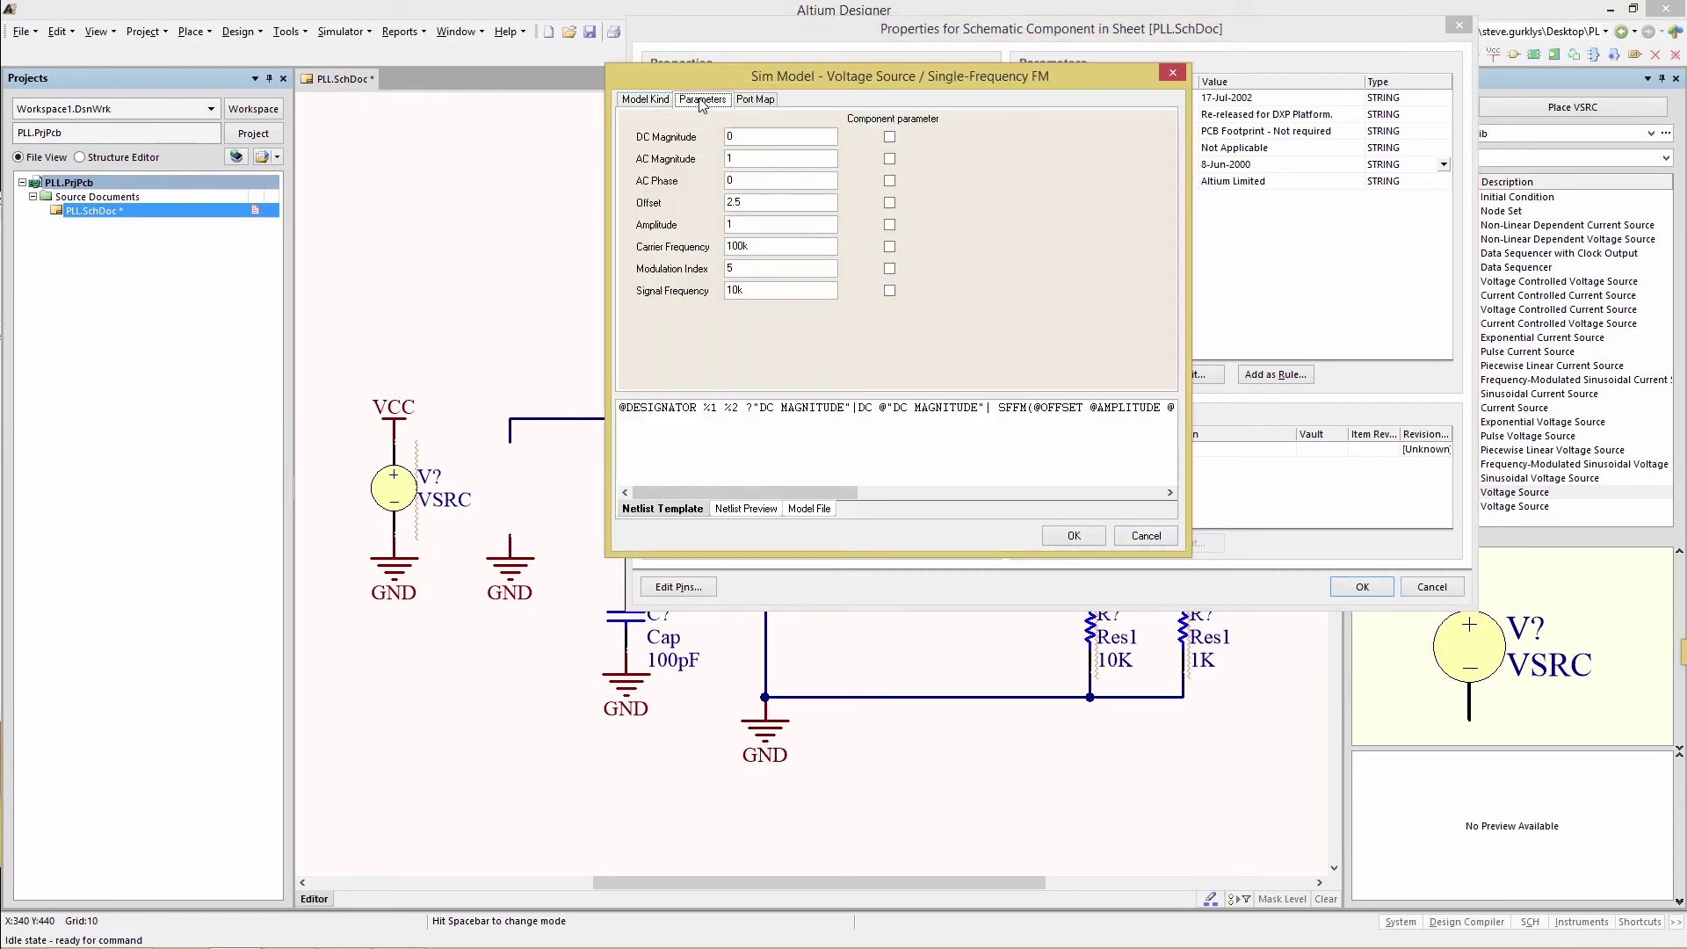
click(749, 203)
key(Tab)
key(Tab)
key(Tab)
key(Tab)
Make the VSRC source VCC with a Value of 5V.
key(Return)
key(Return)
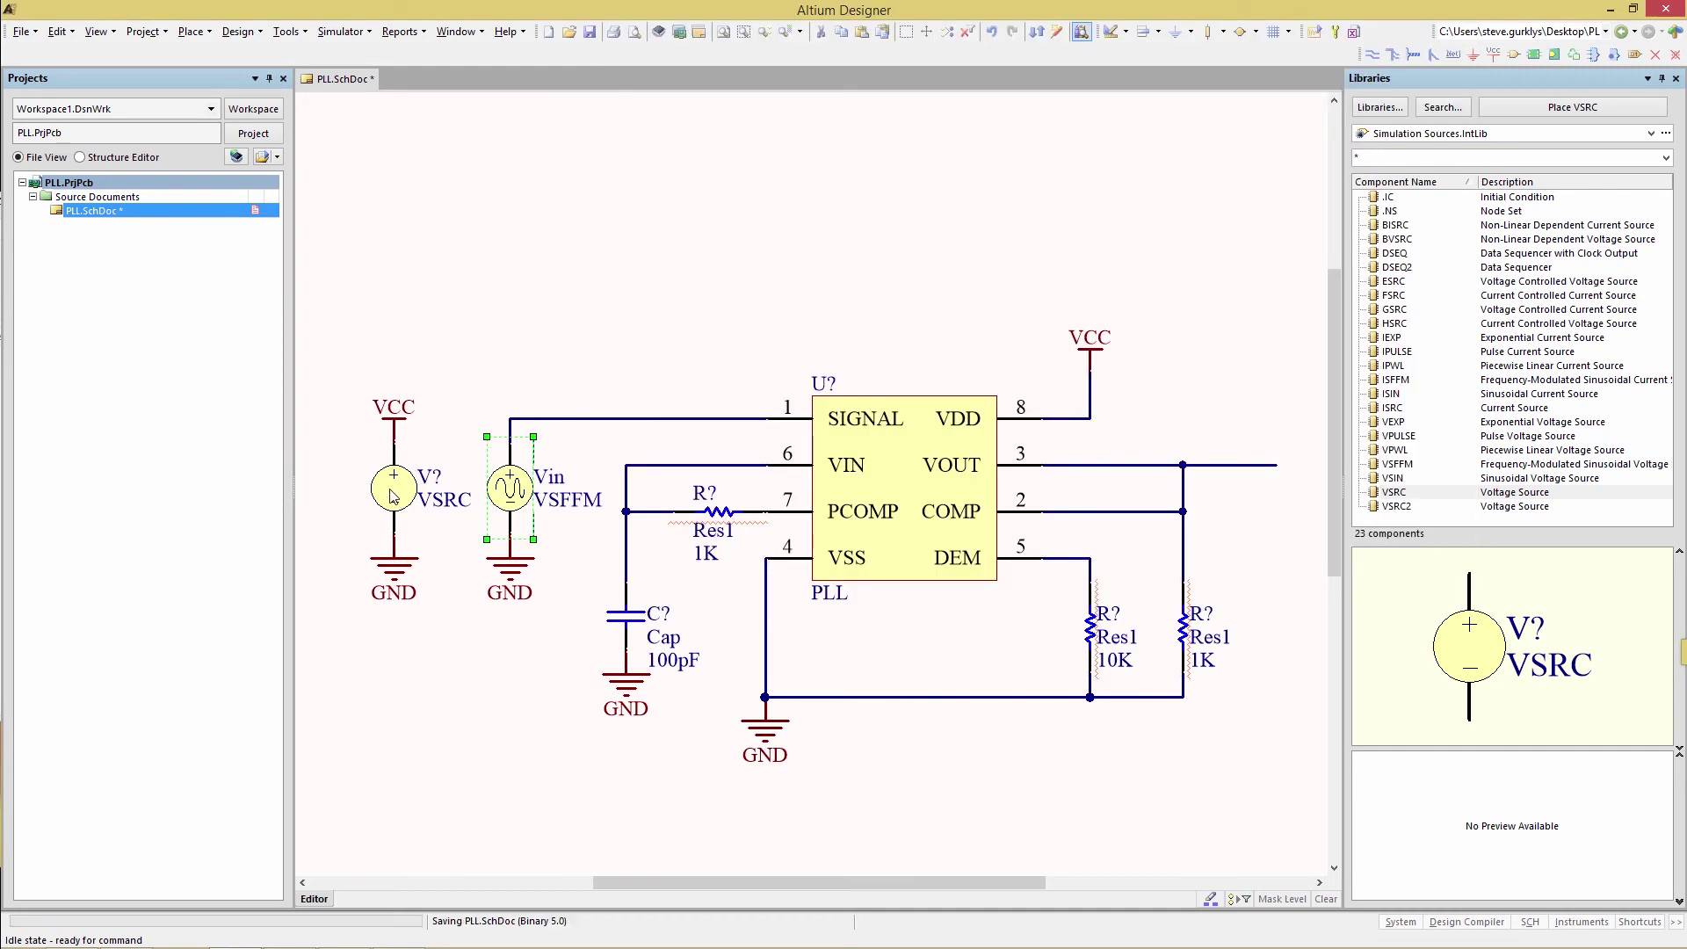
double_click(393, 493)
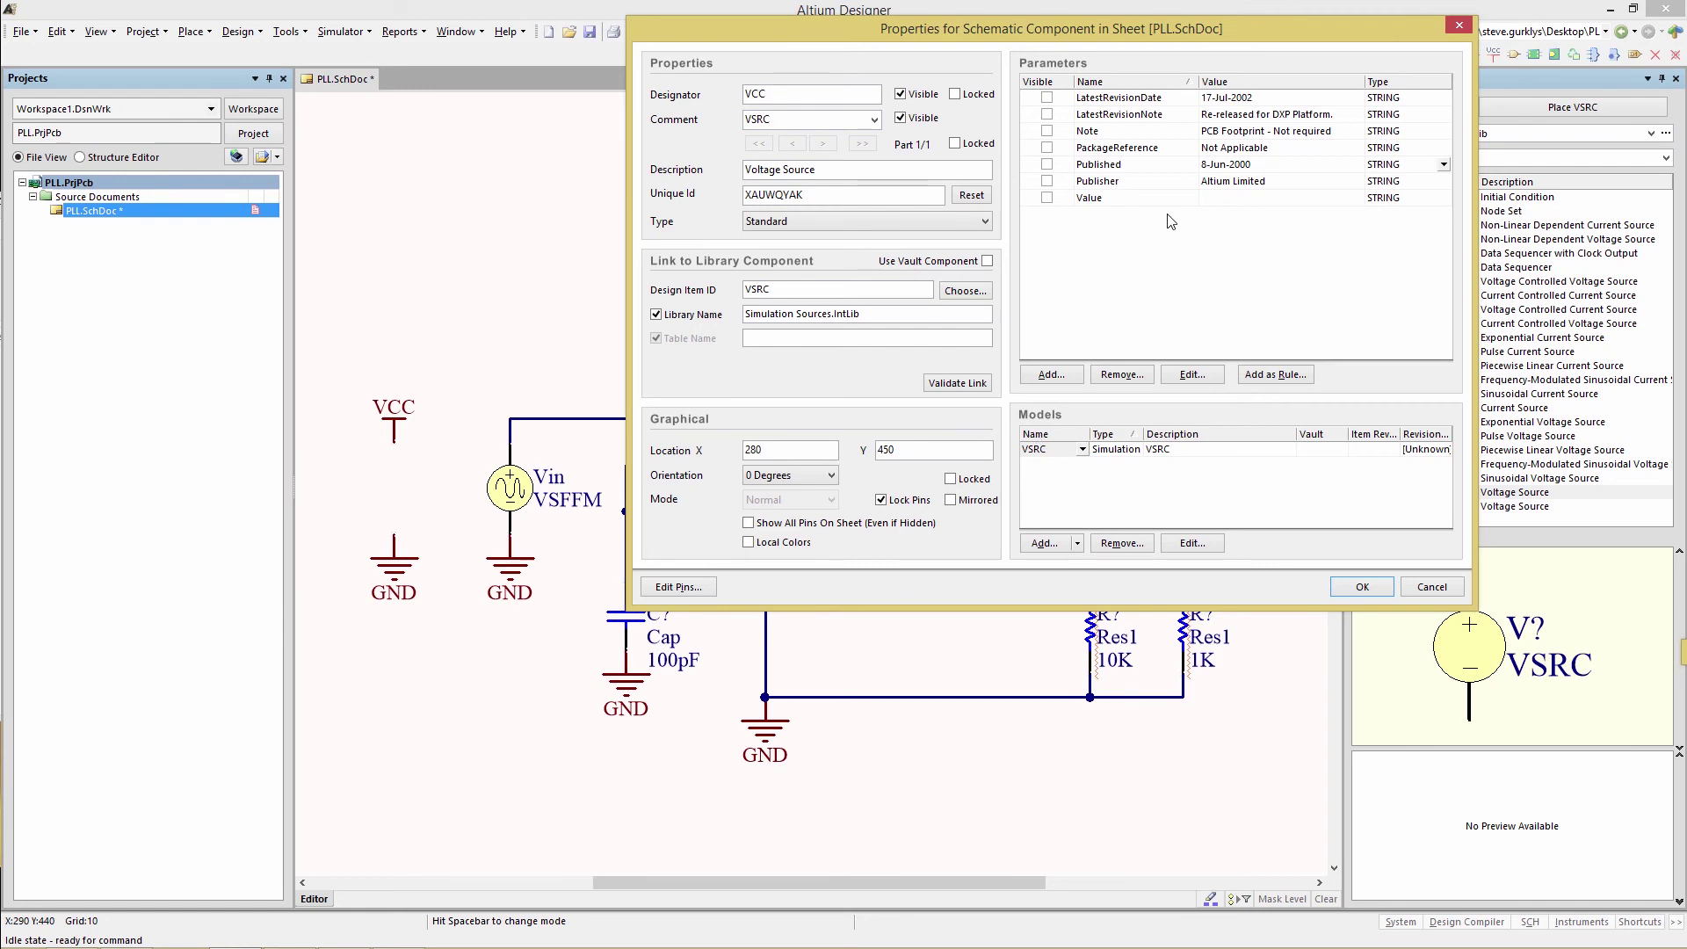
click(1217, 198)
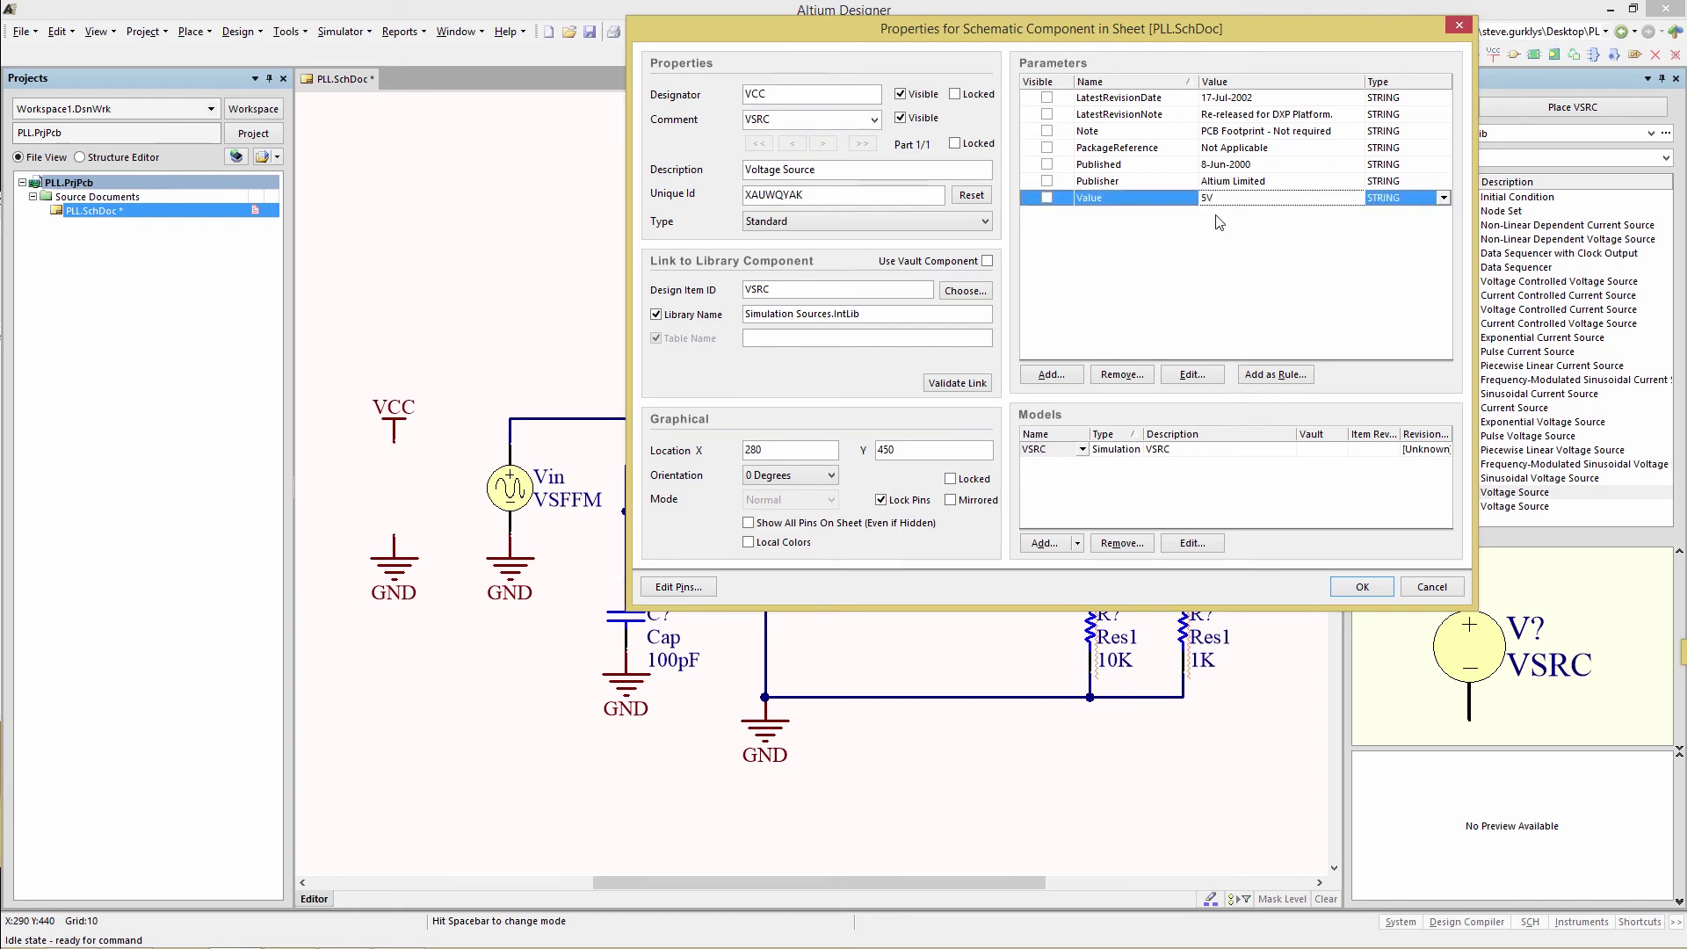
click(1362, 588)
Change the capacitor value from 100pF to .002u.
double_click(665, 593)
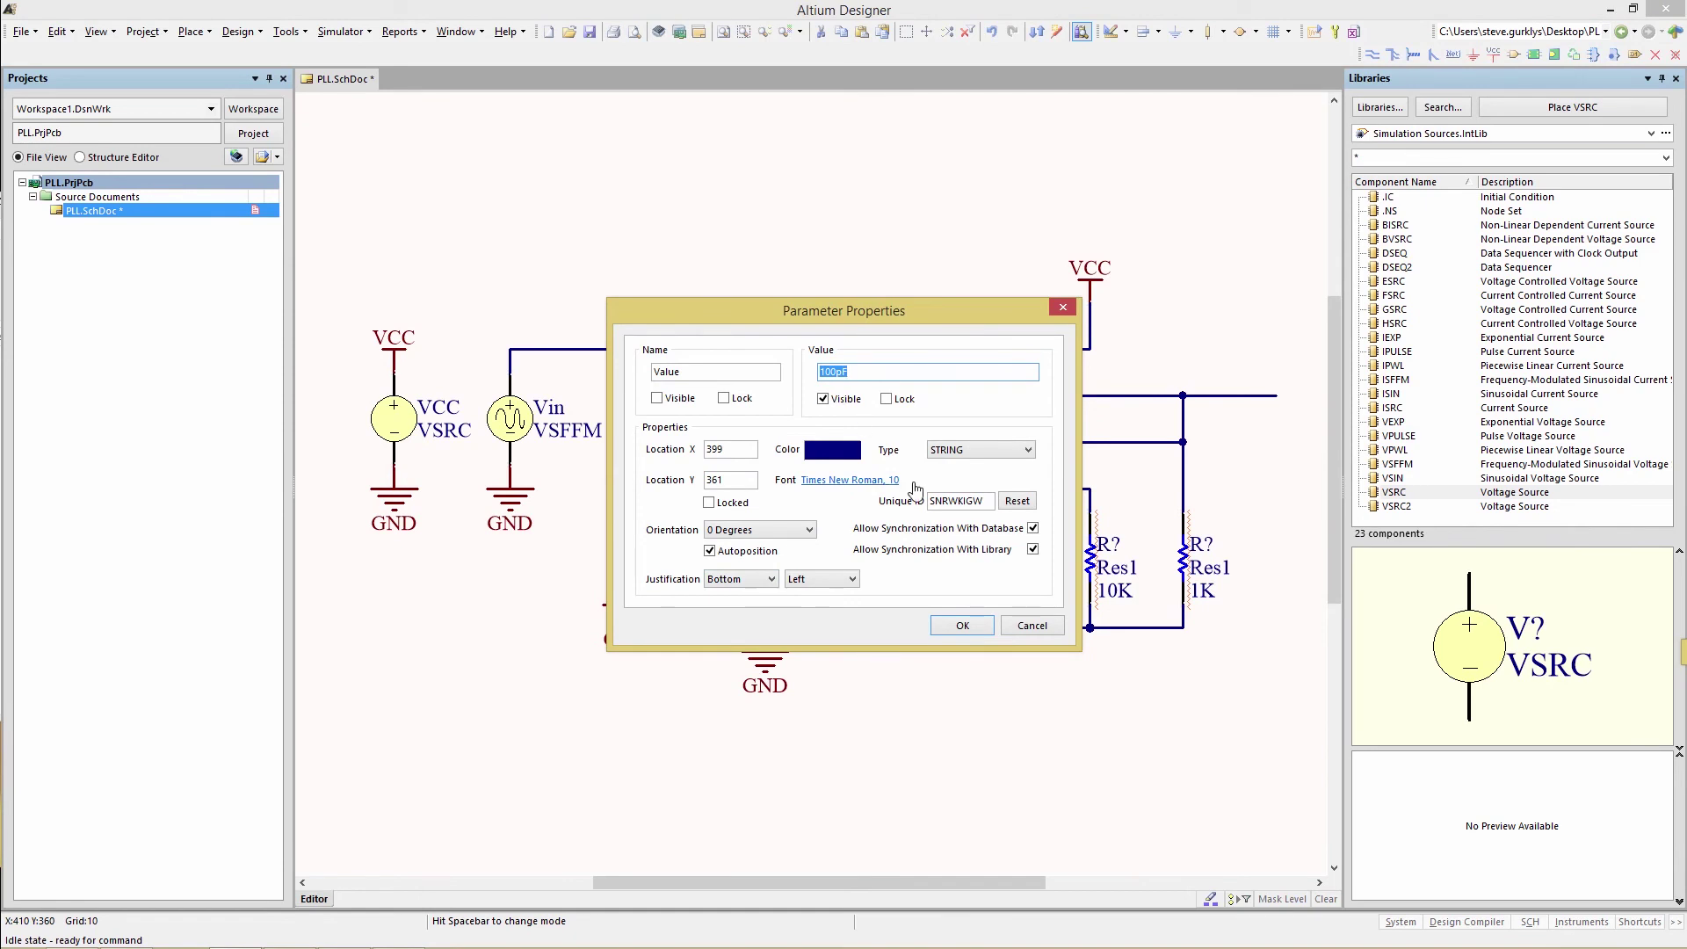
text(.002u)
key(Return)
Annotate the schematic quietly so parts become U1, R1–R3 and C1.
click(285, 30)
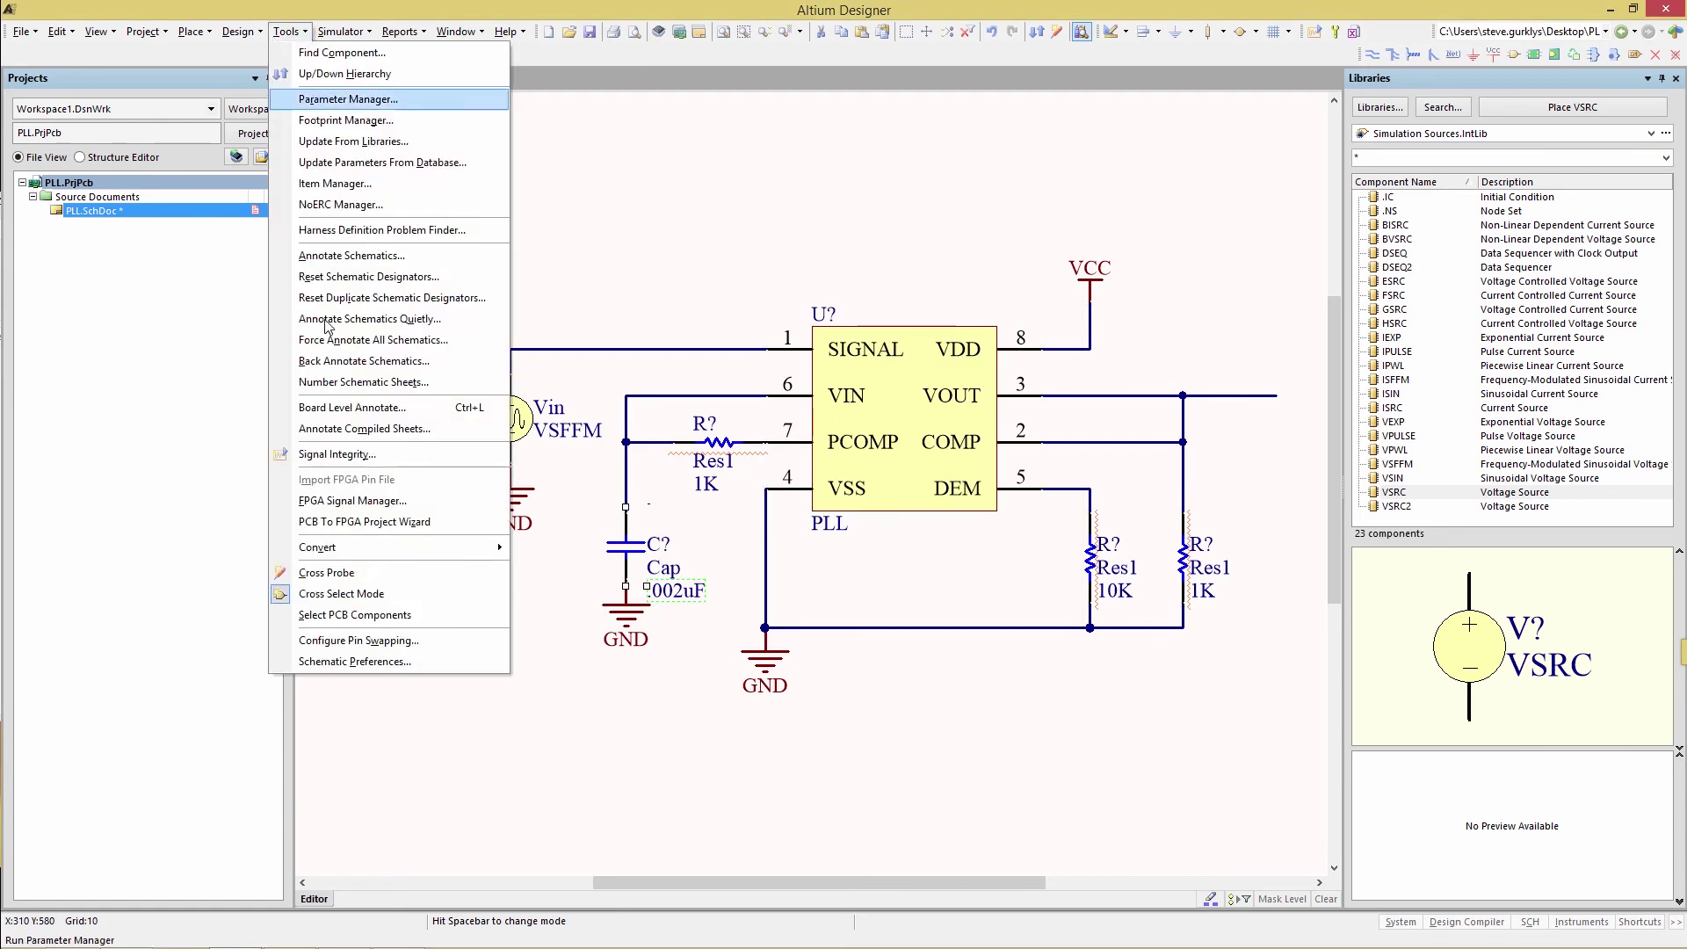
click(329, 325)
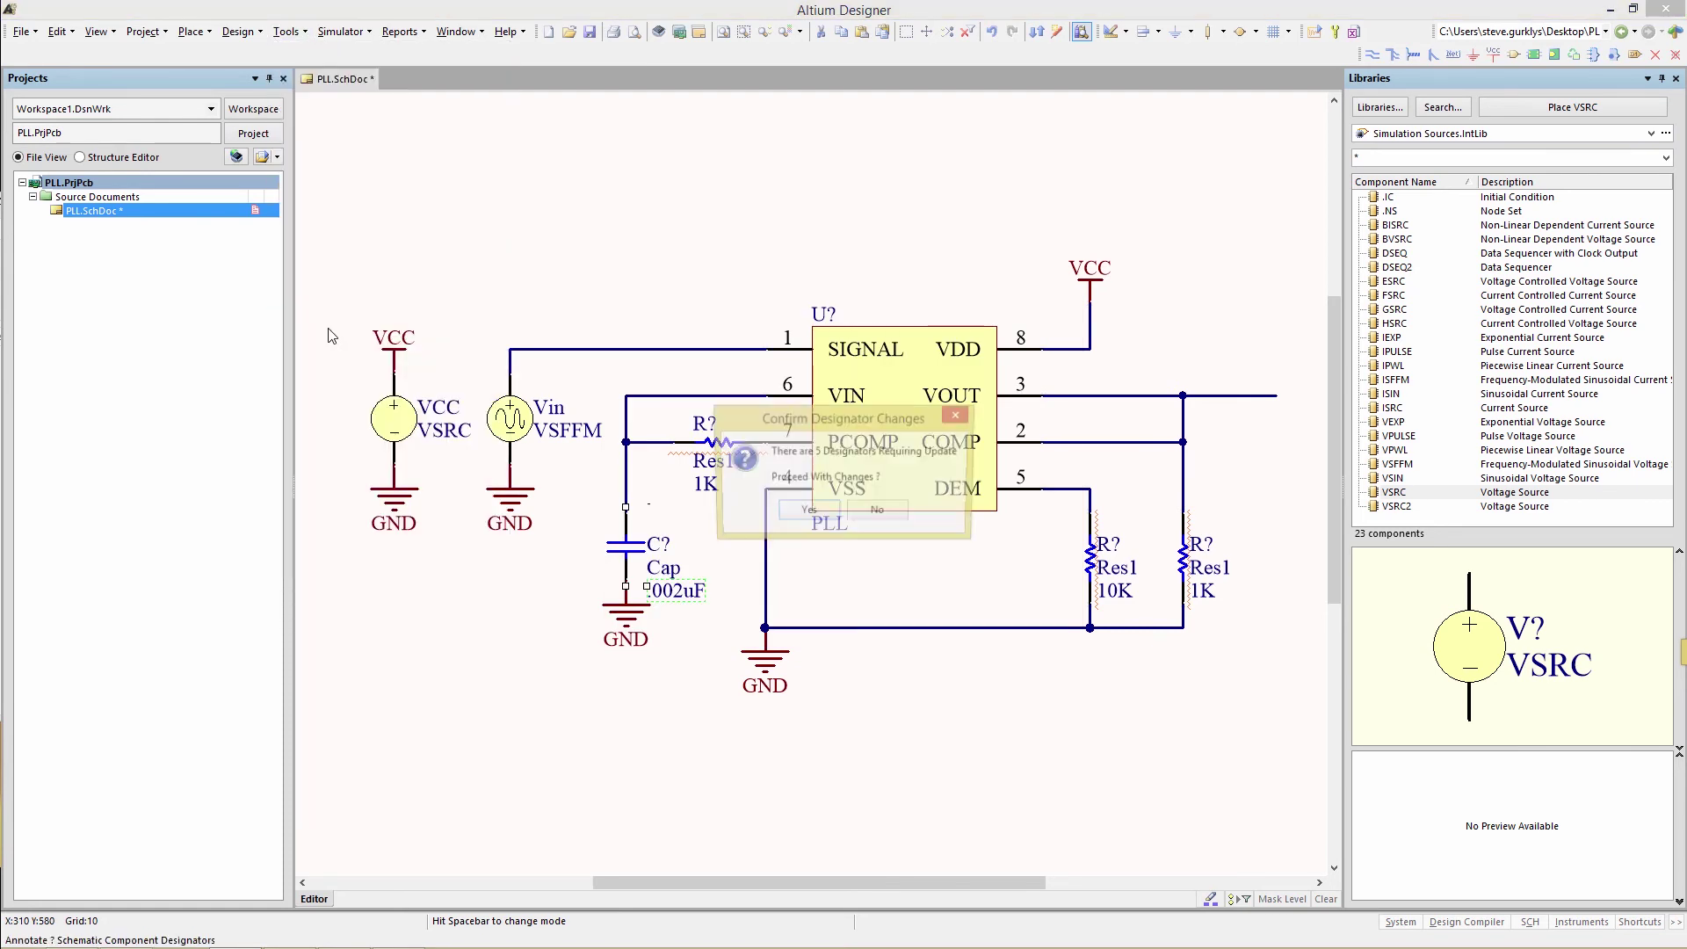
click(798, 513)
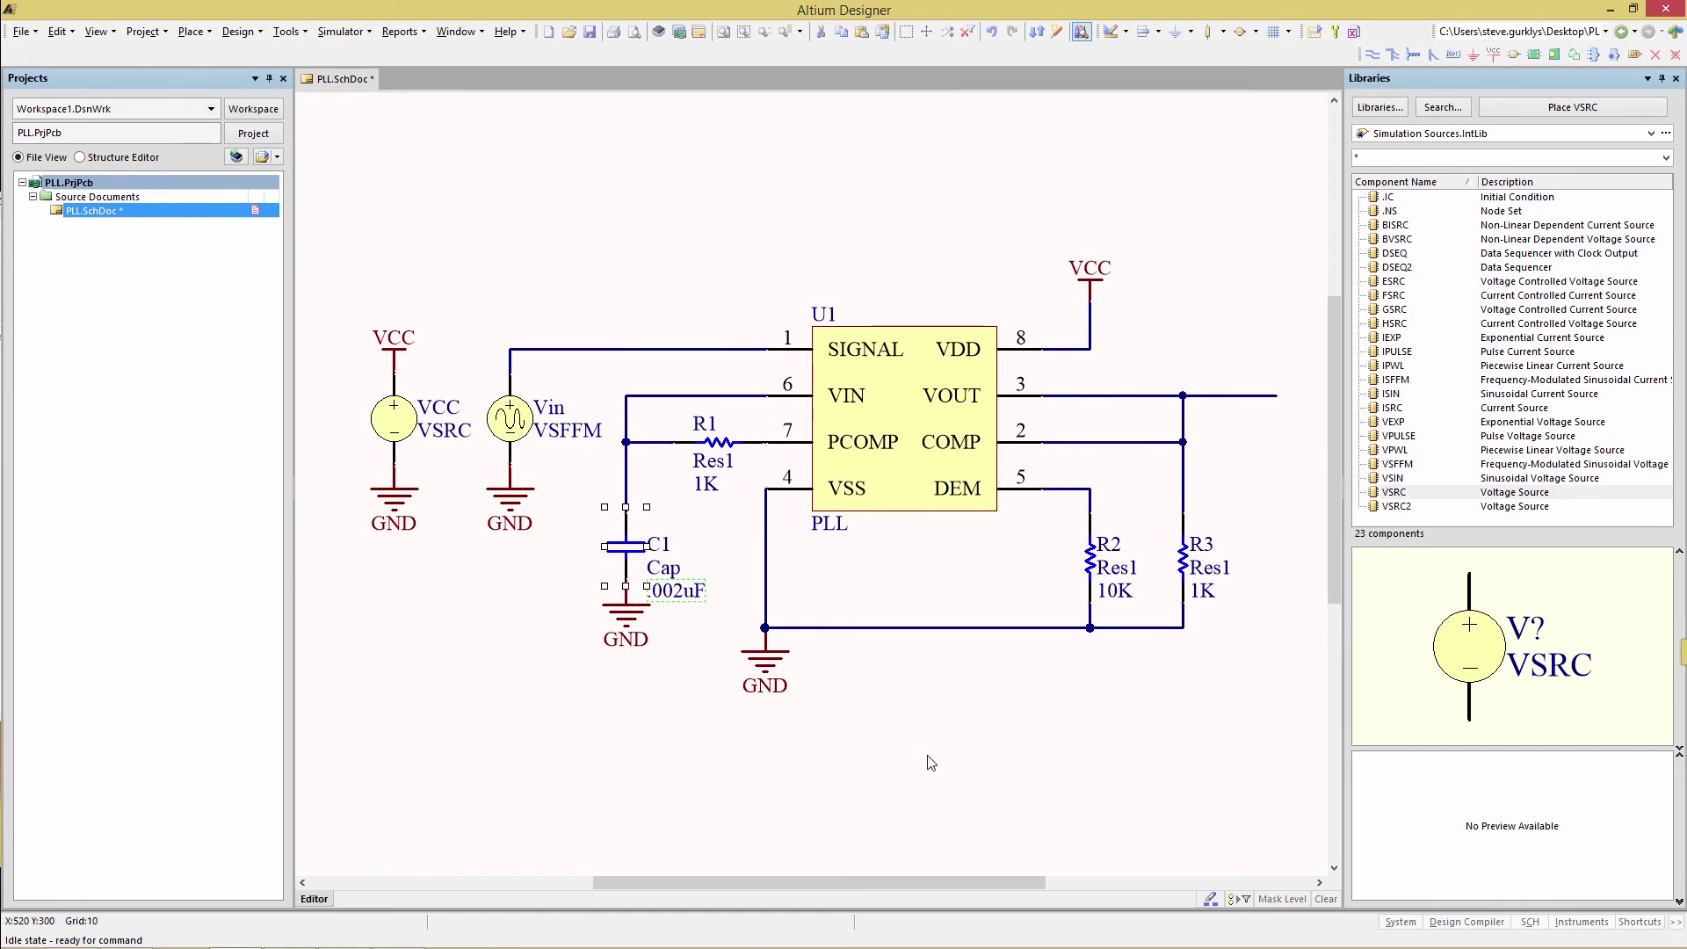
Add IN and OUT net labels to the input and output wires.
key(p)
key(n)
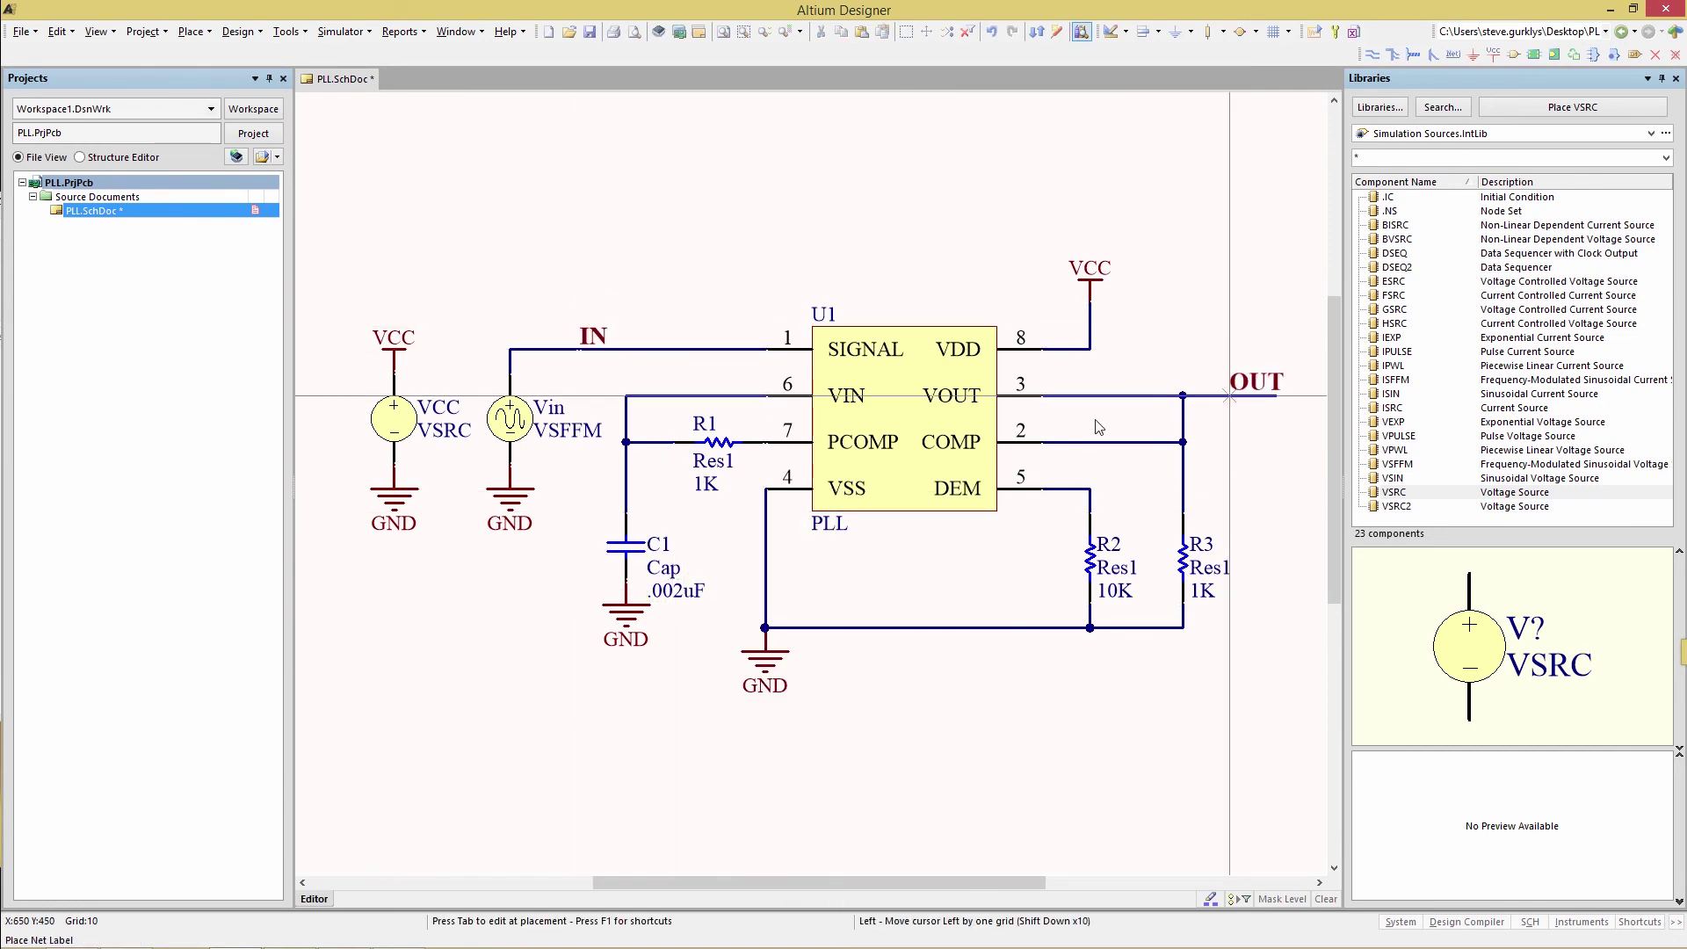
click(1230, 395)
key(Escape)
scroll(1098, 428, up, 1)
double_click(901, 428)
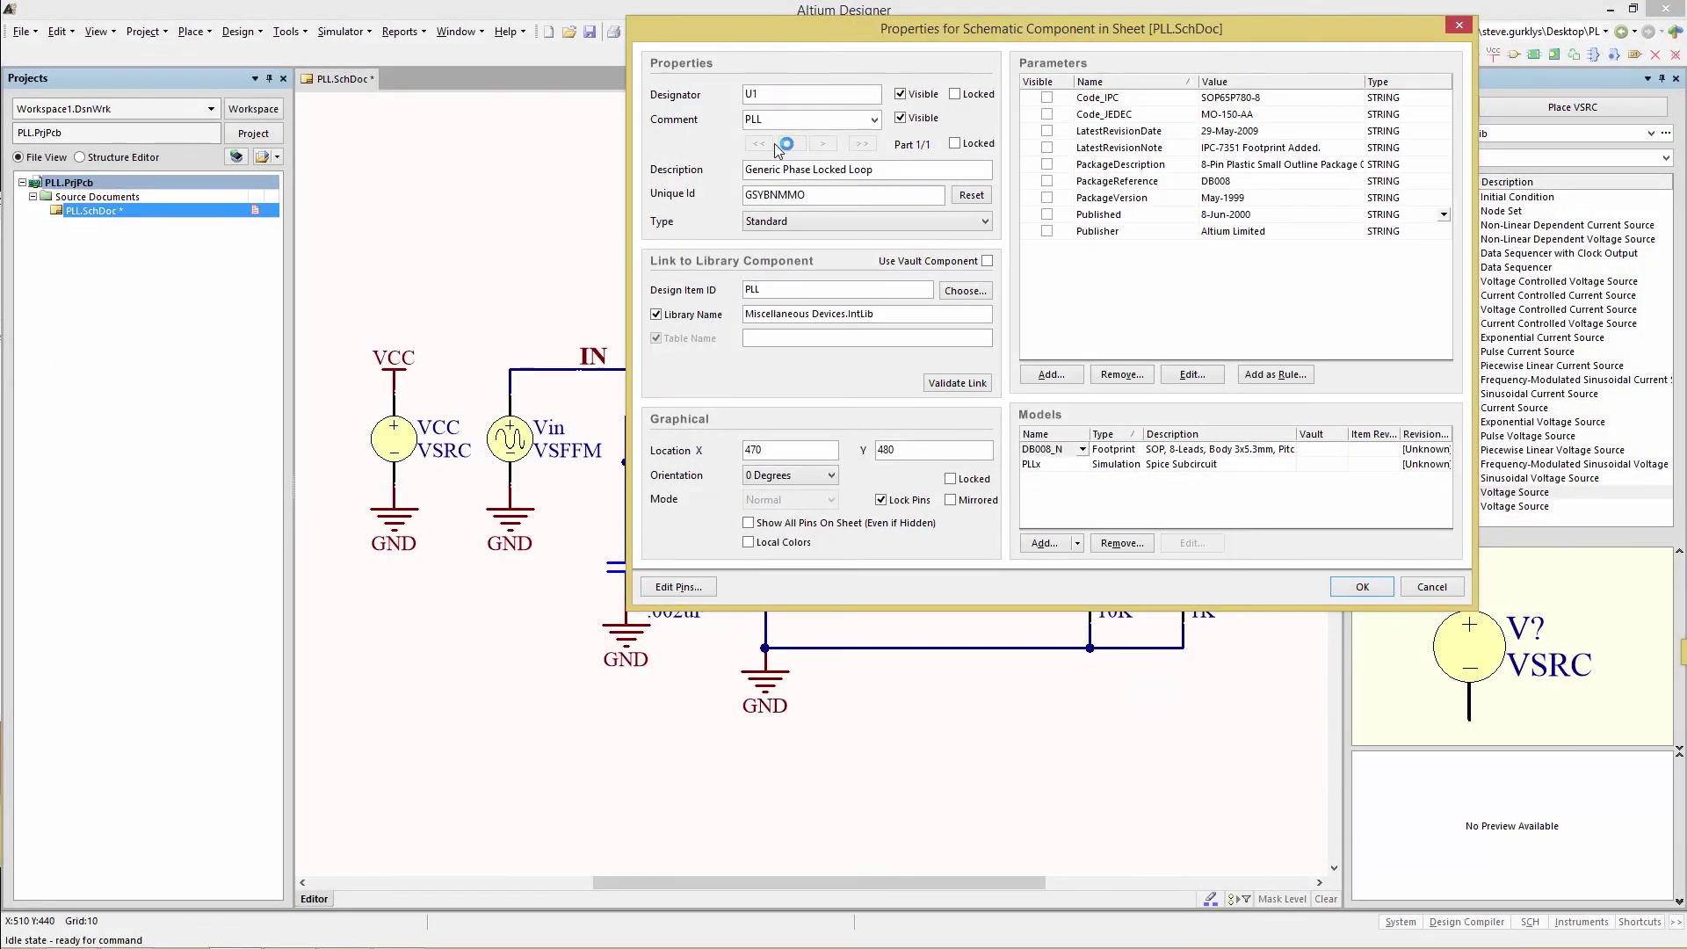
In U1's PLLx simulation model parameters, enter Fc 100k and Fr 50k.
click(1109, 466)
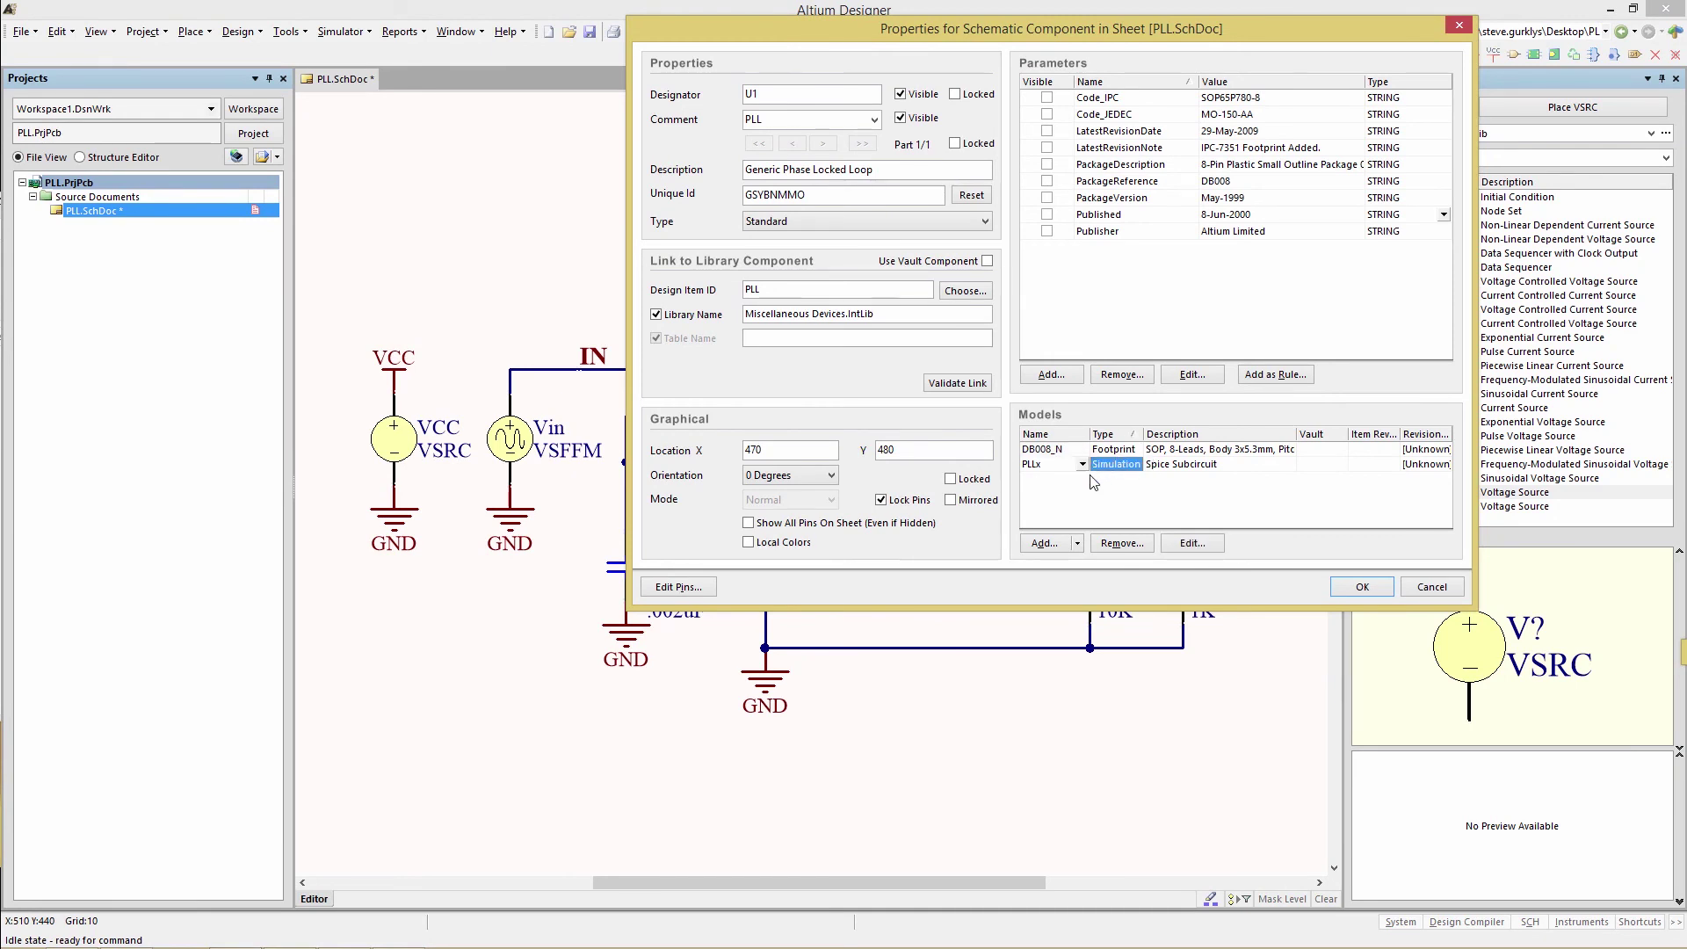
click(1189, 544)
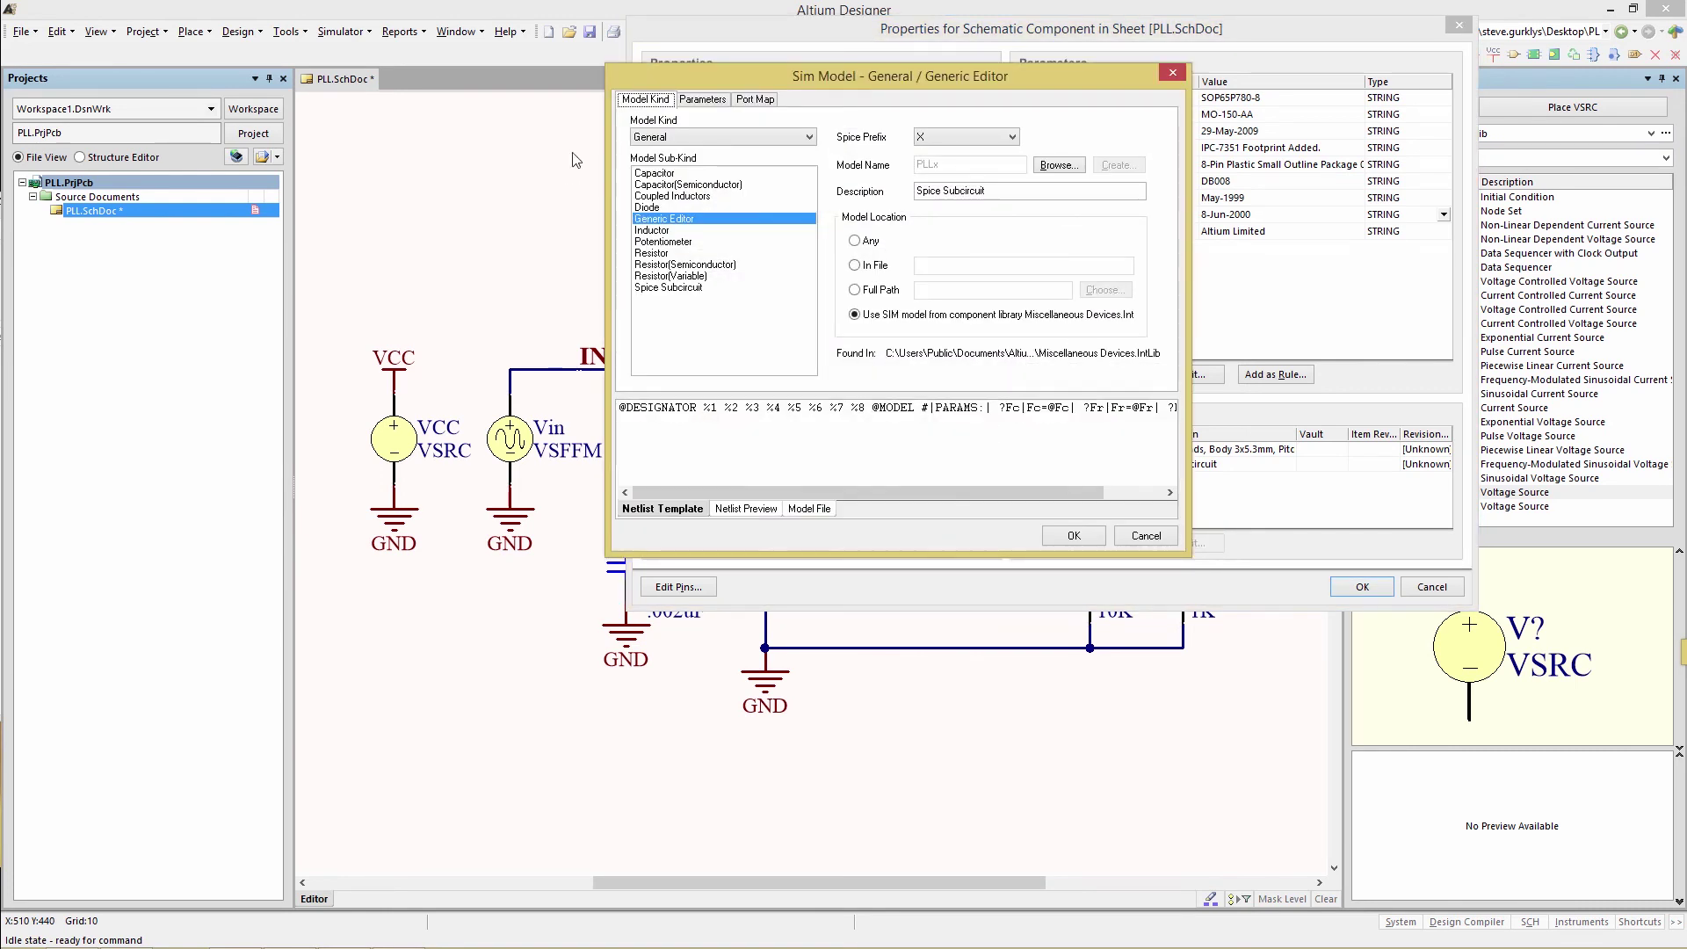
click(703, 100)
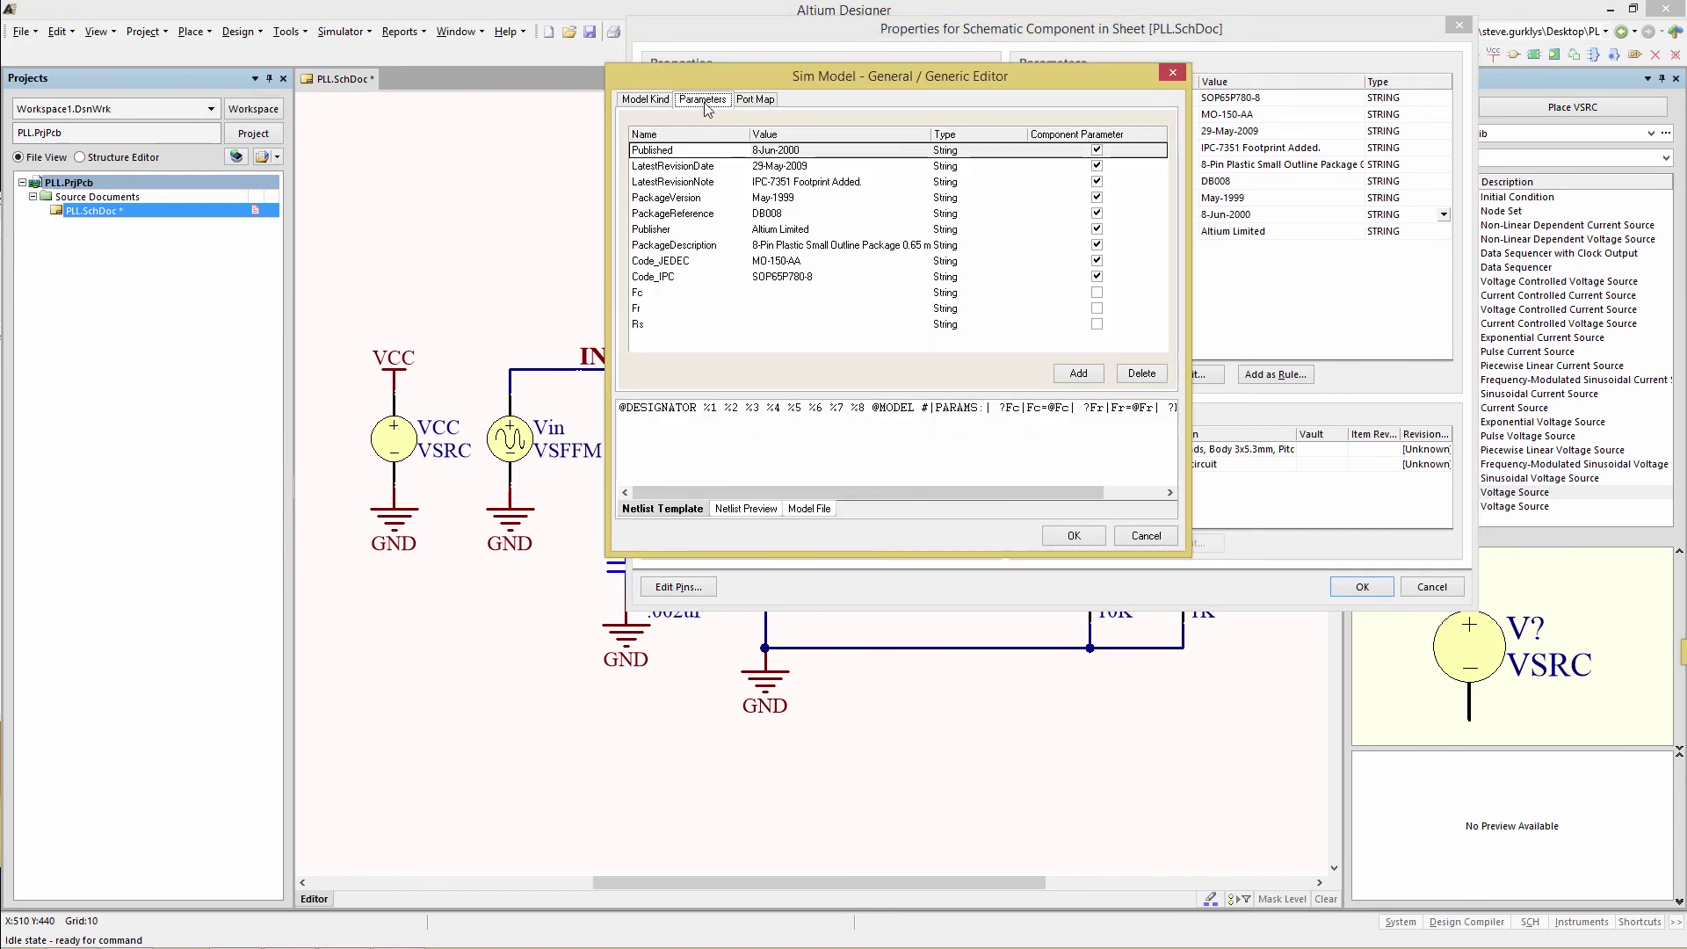
click(775, 294)
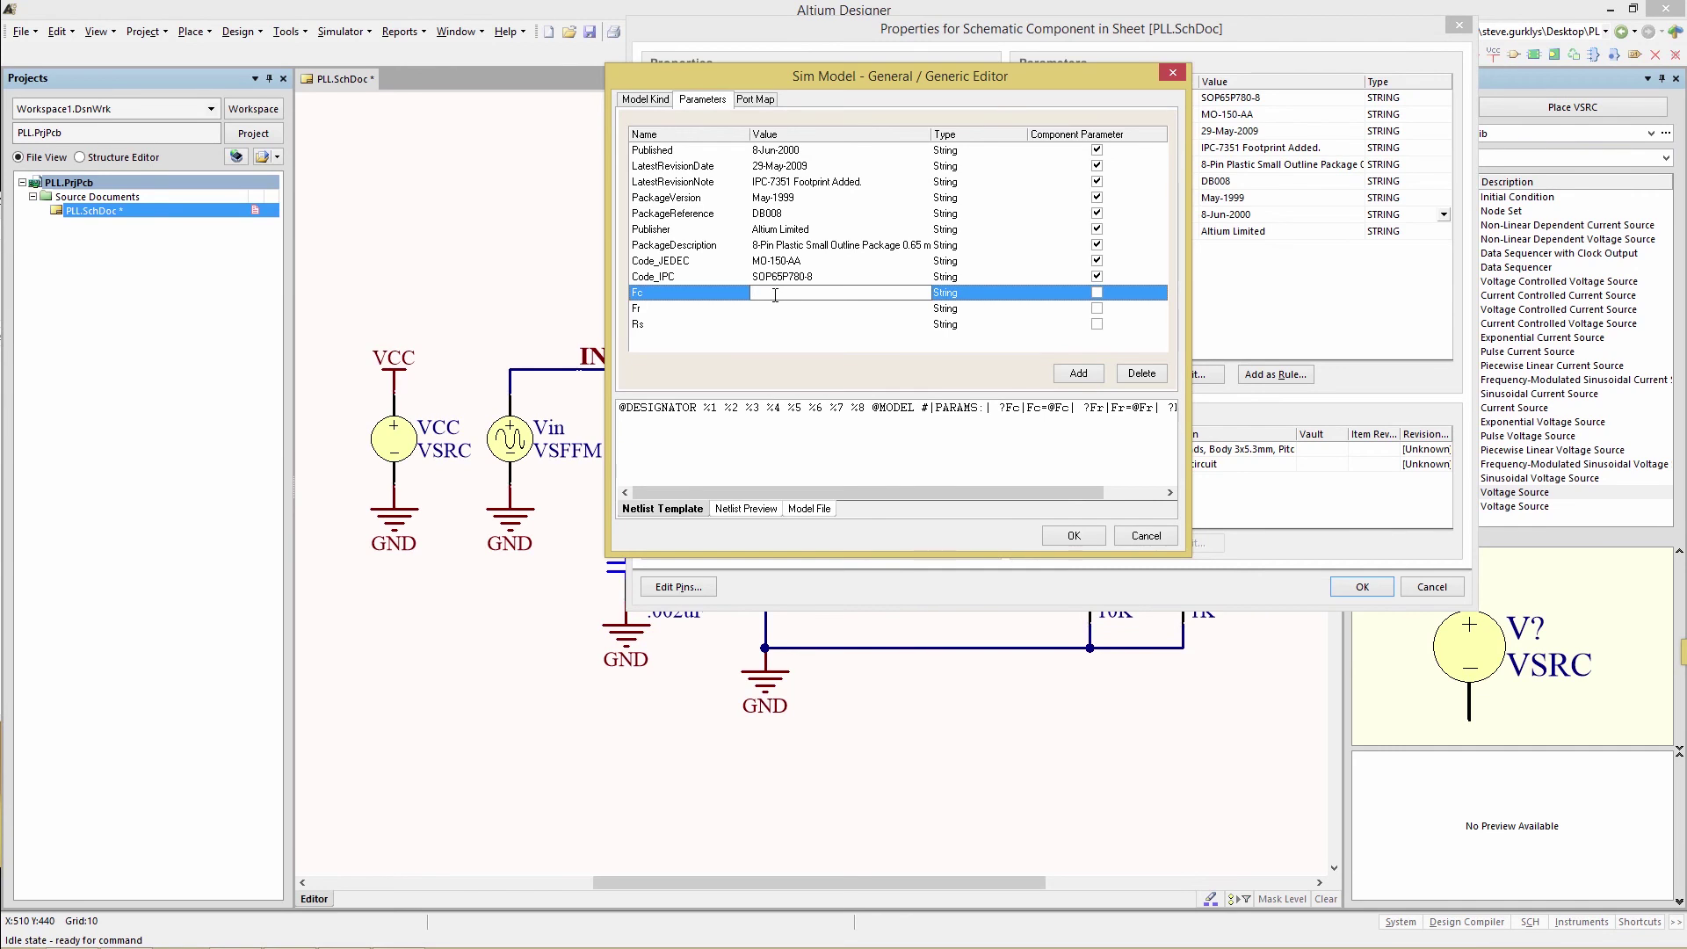
click(776, 308)
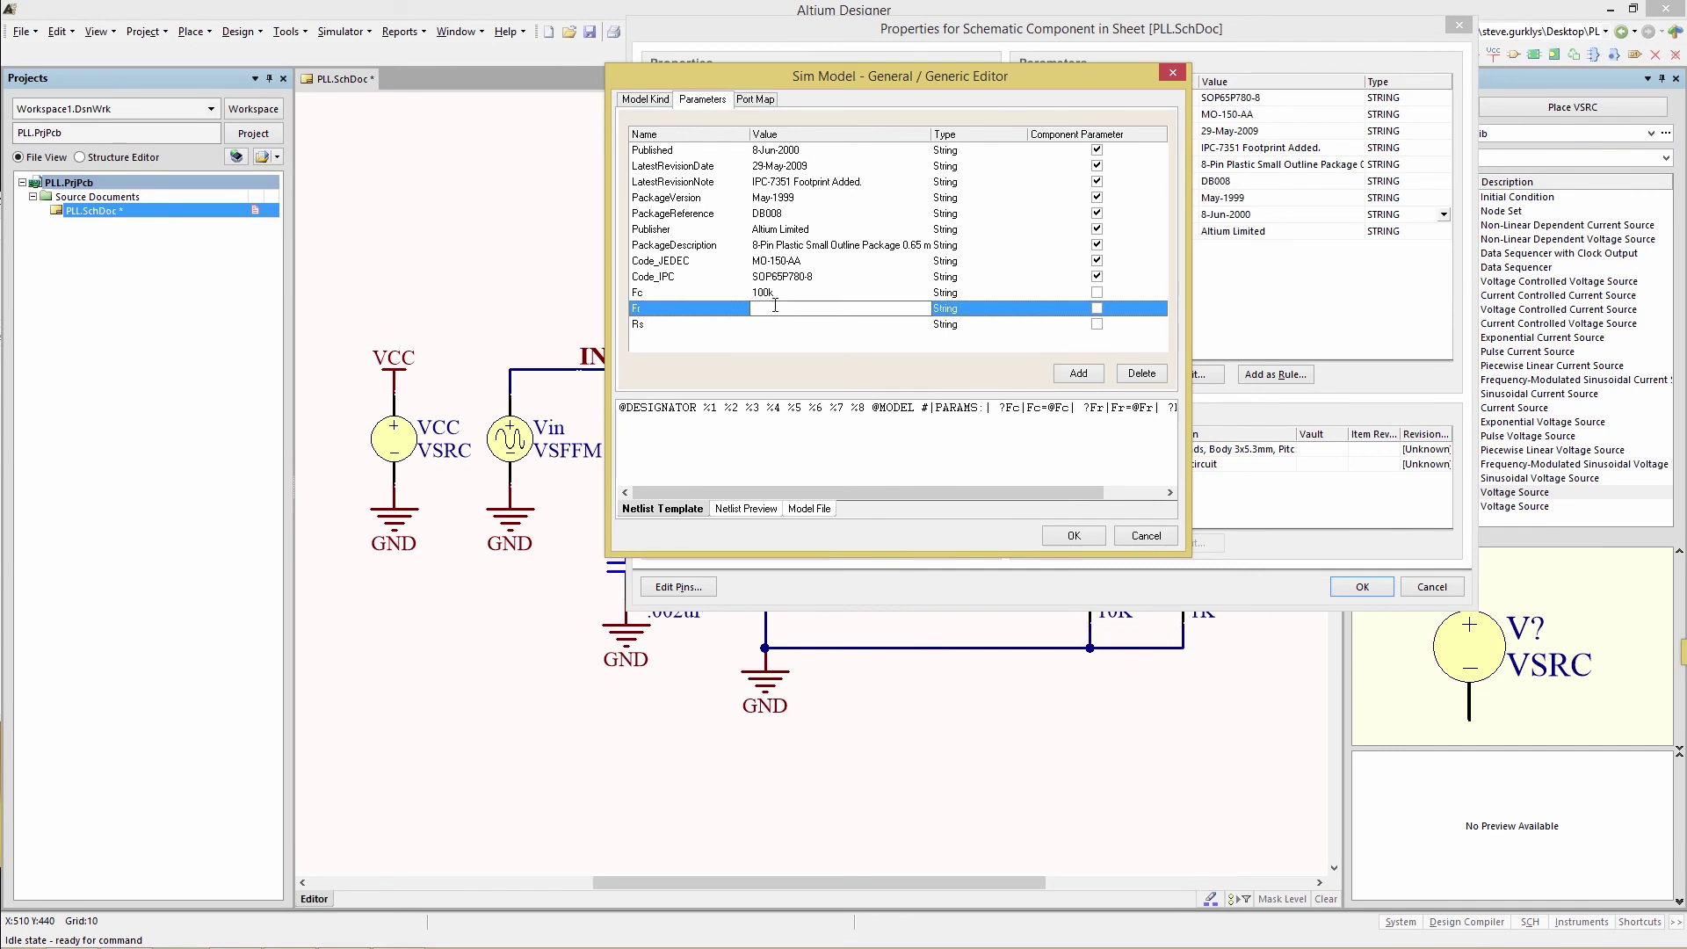
text(50k)
click(776, 323)
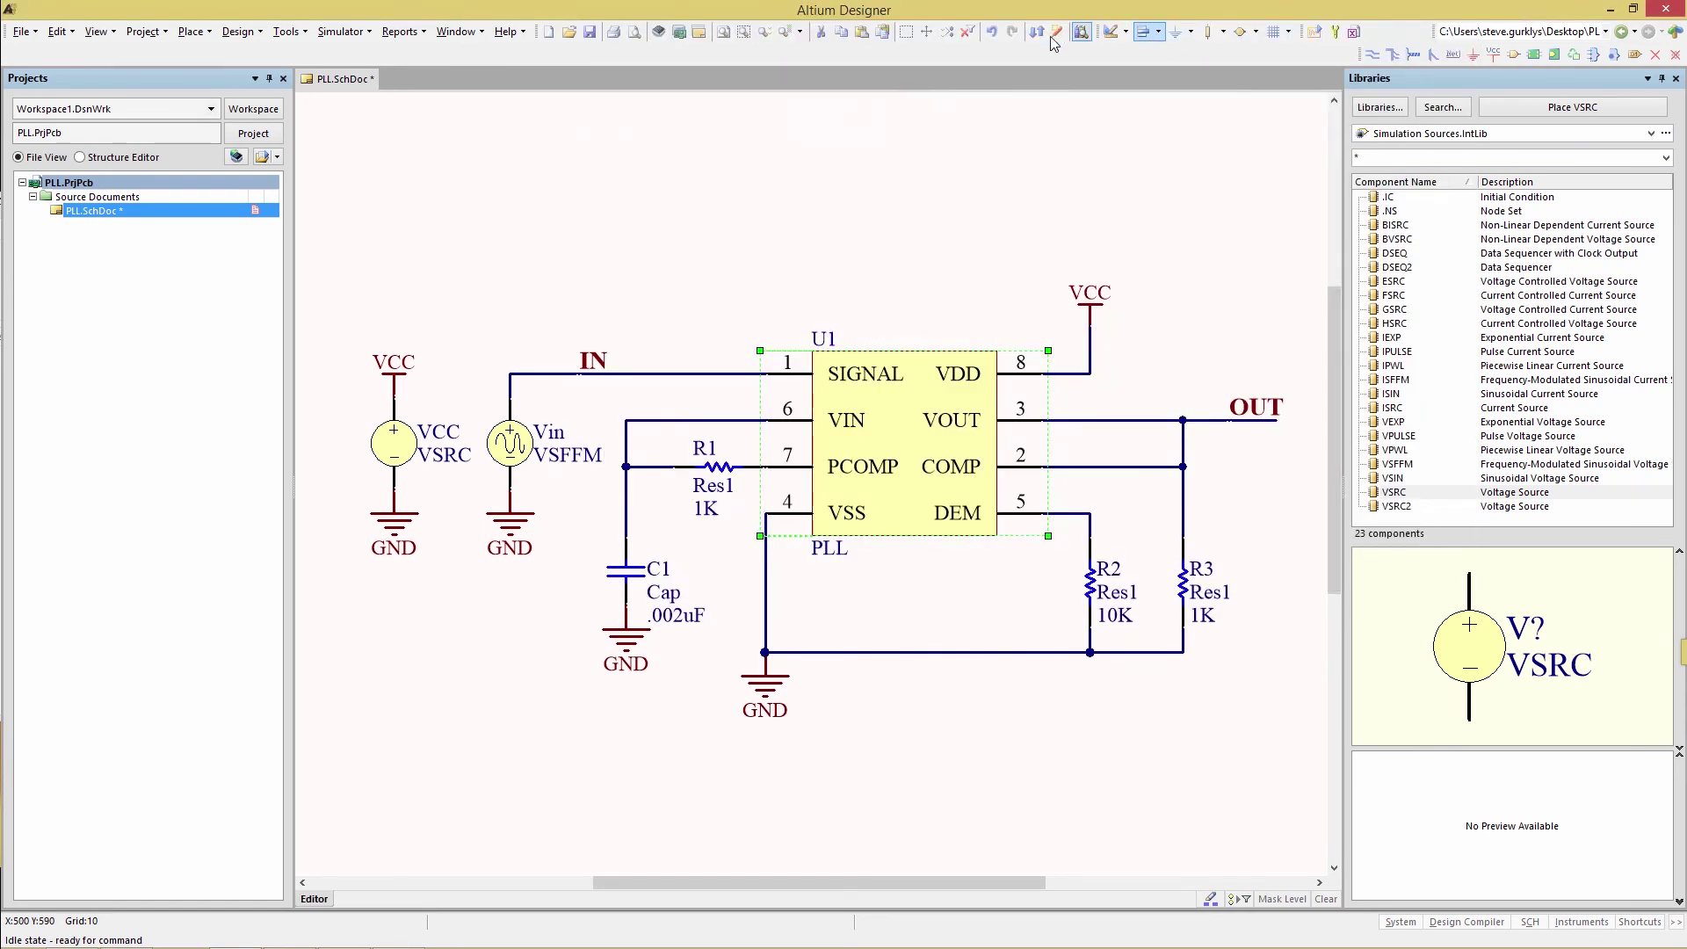
Enable Transient Analysis without defaults: stop time 200u, step 100n, max step 100n.
click(1335, 33)
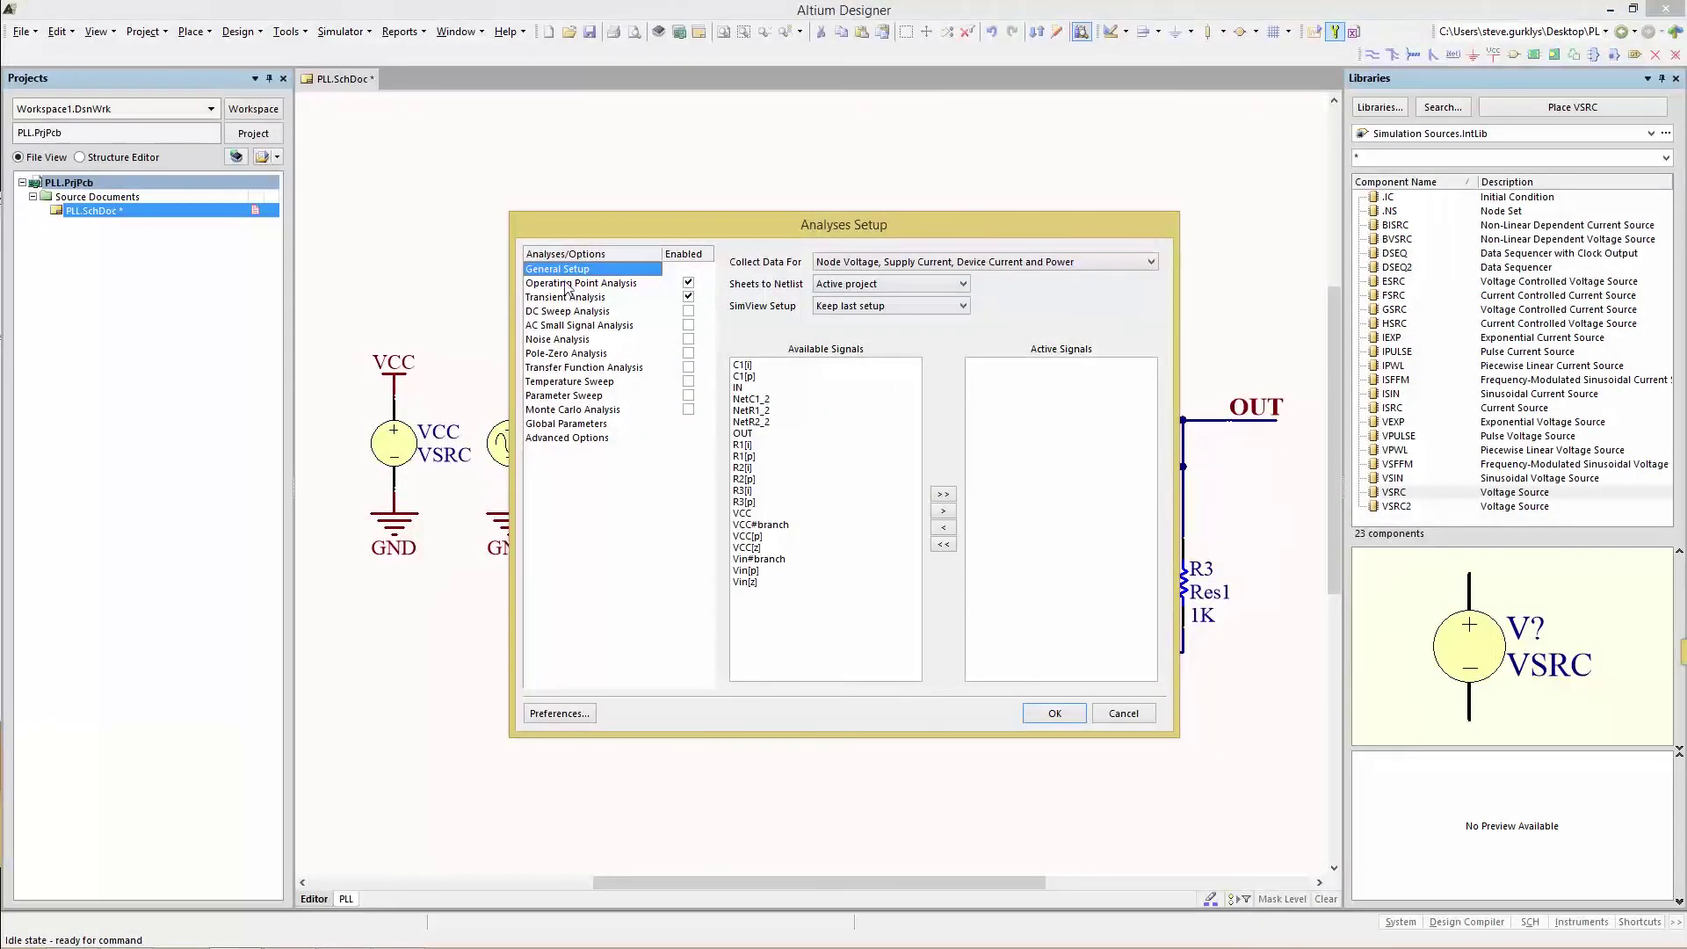
click(688, 296)
click(688, 283)
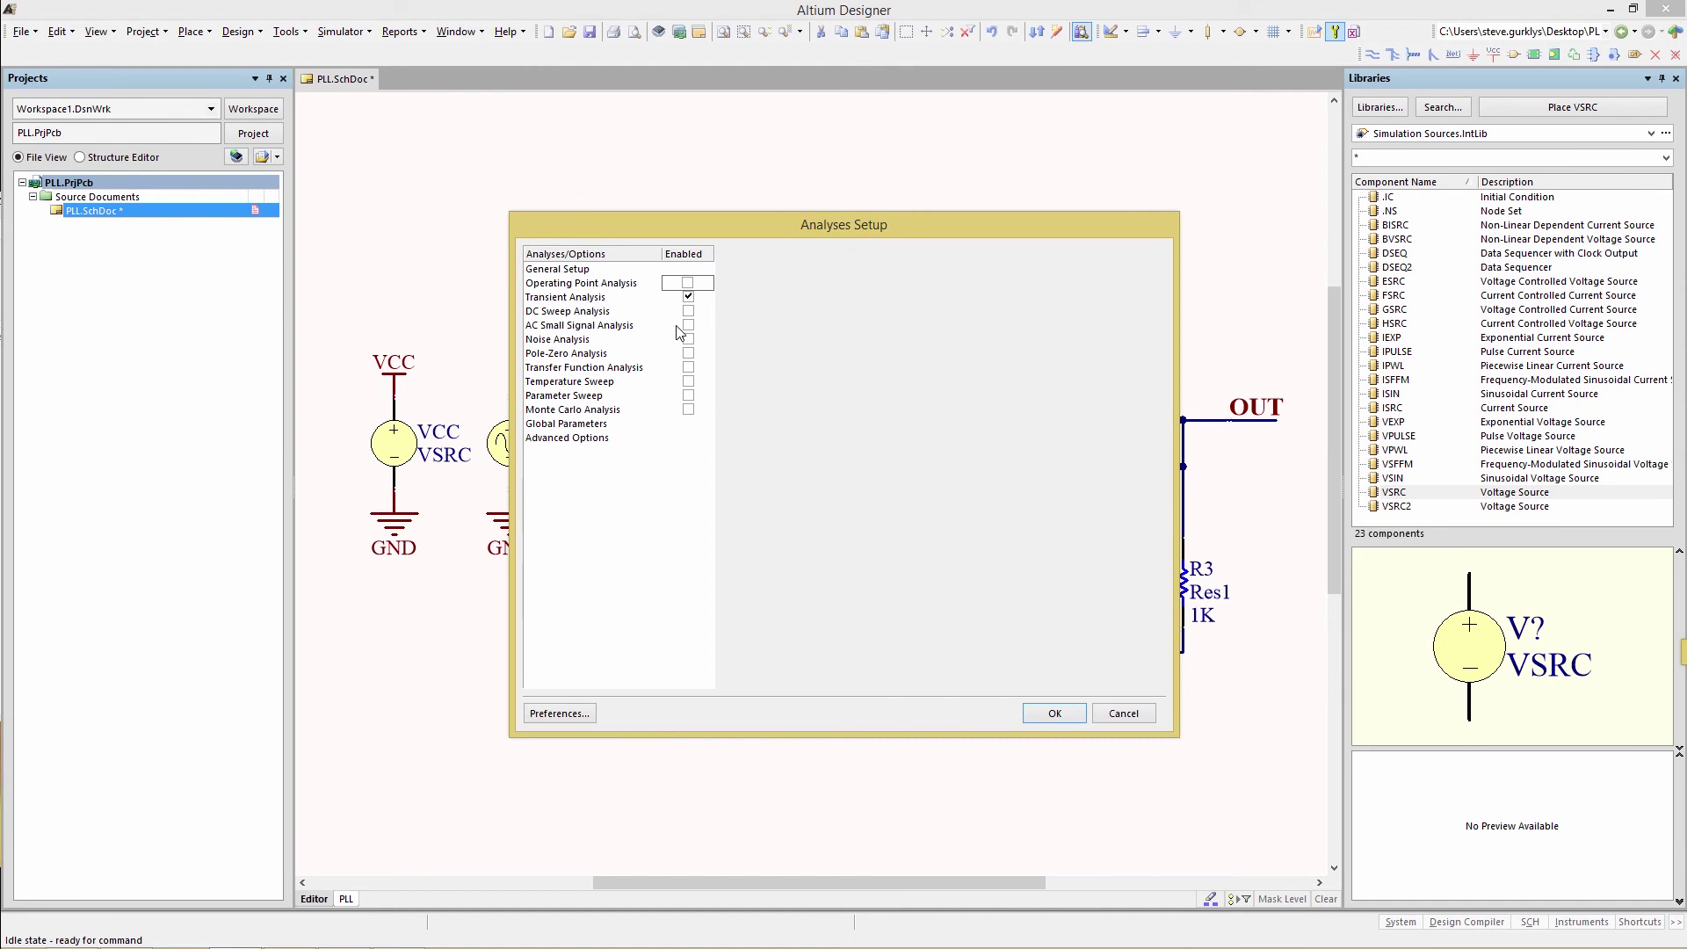
click(542, 299)
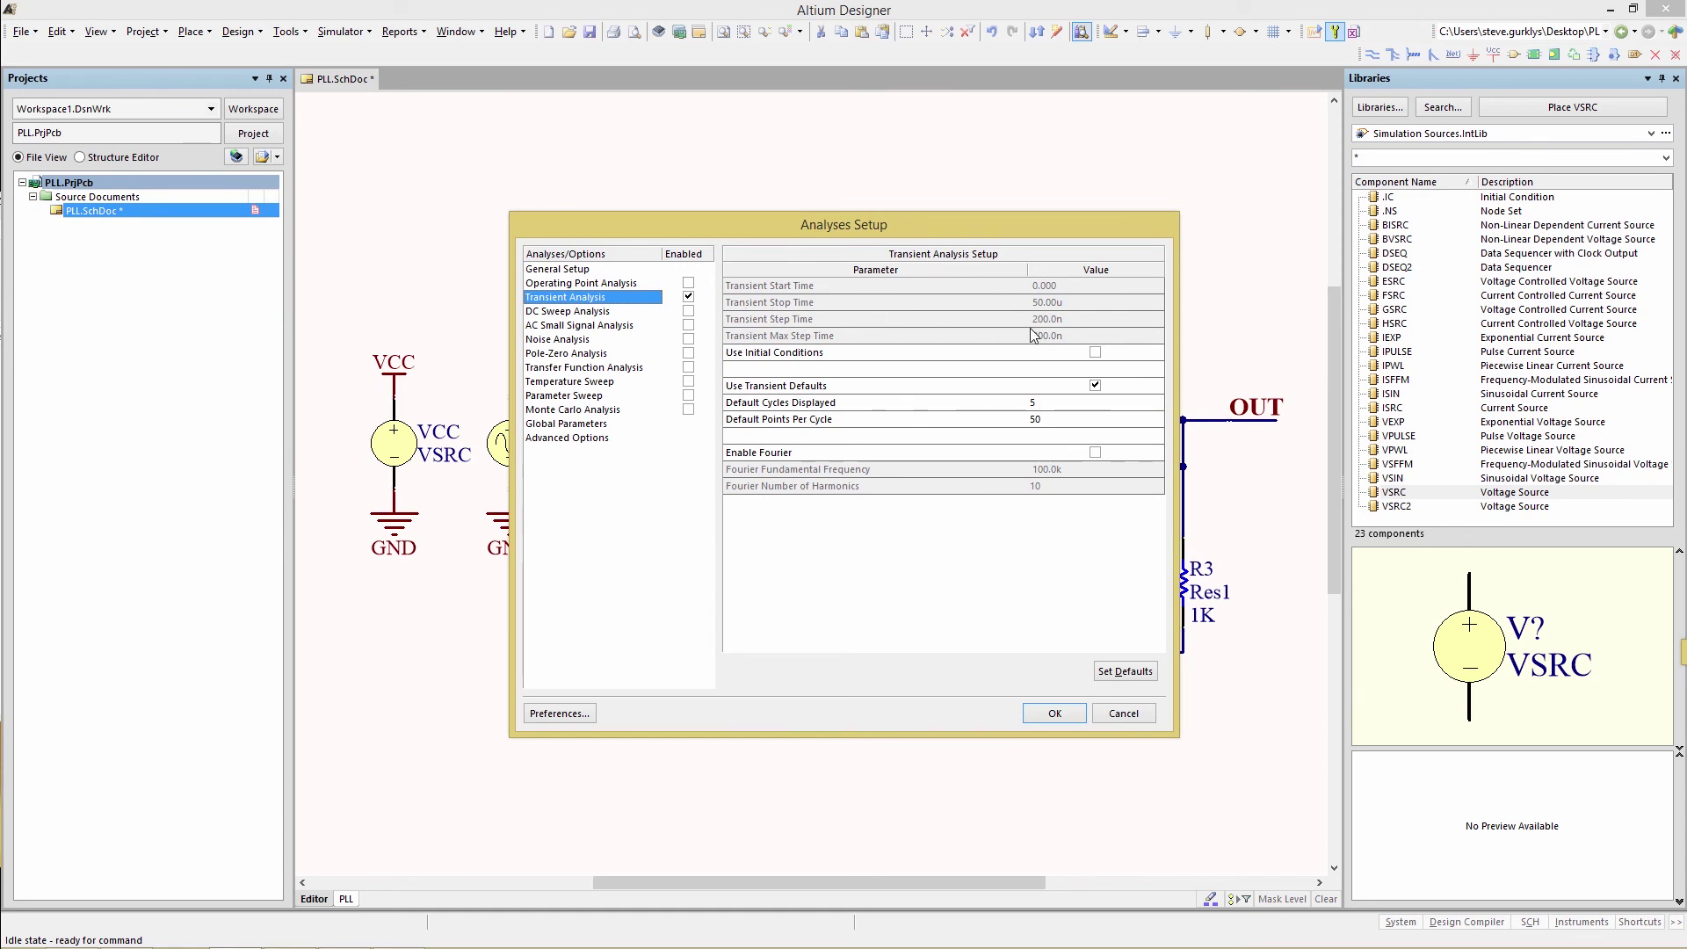
click(1095, 386)
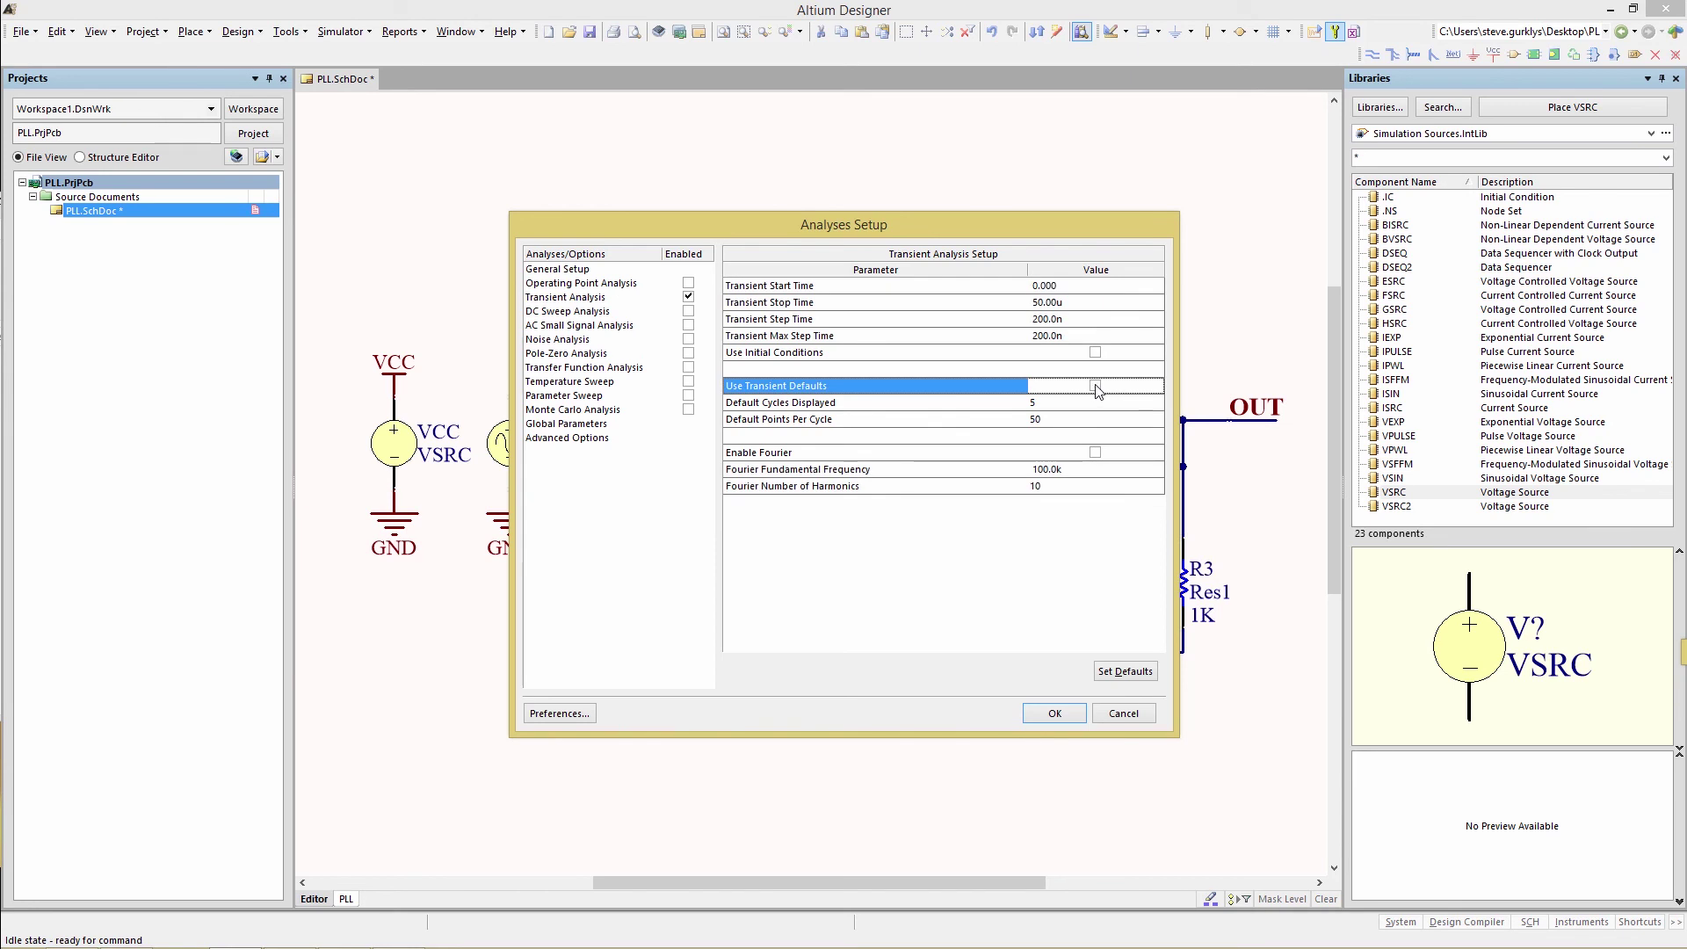
click(1040, 302)
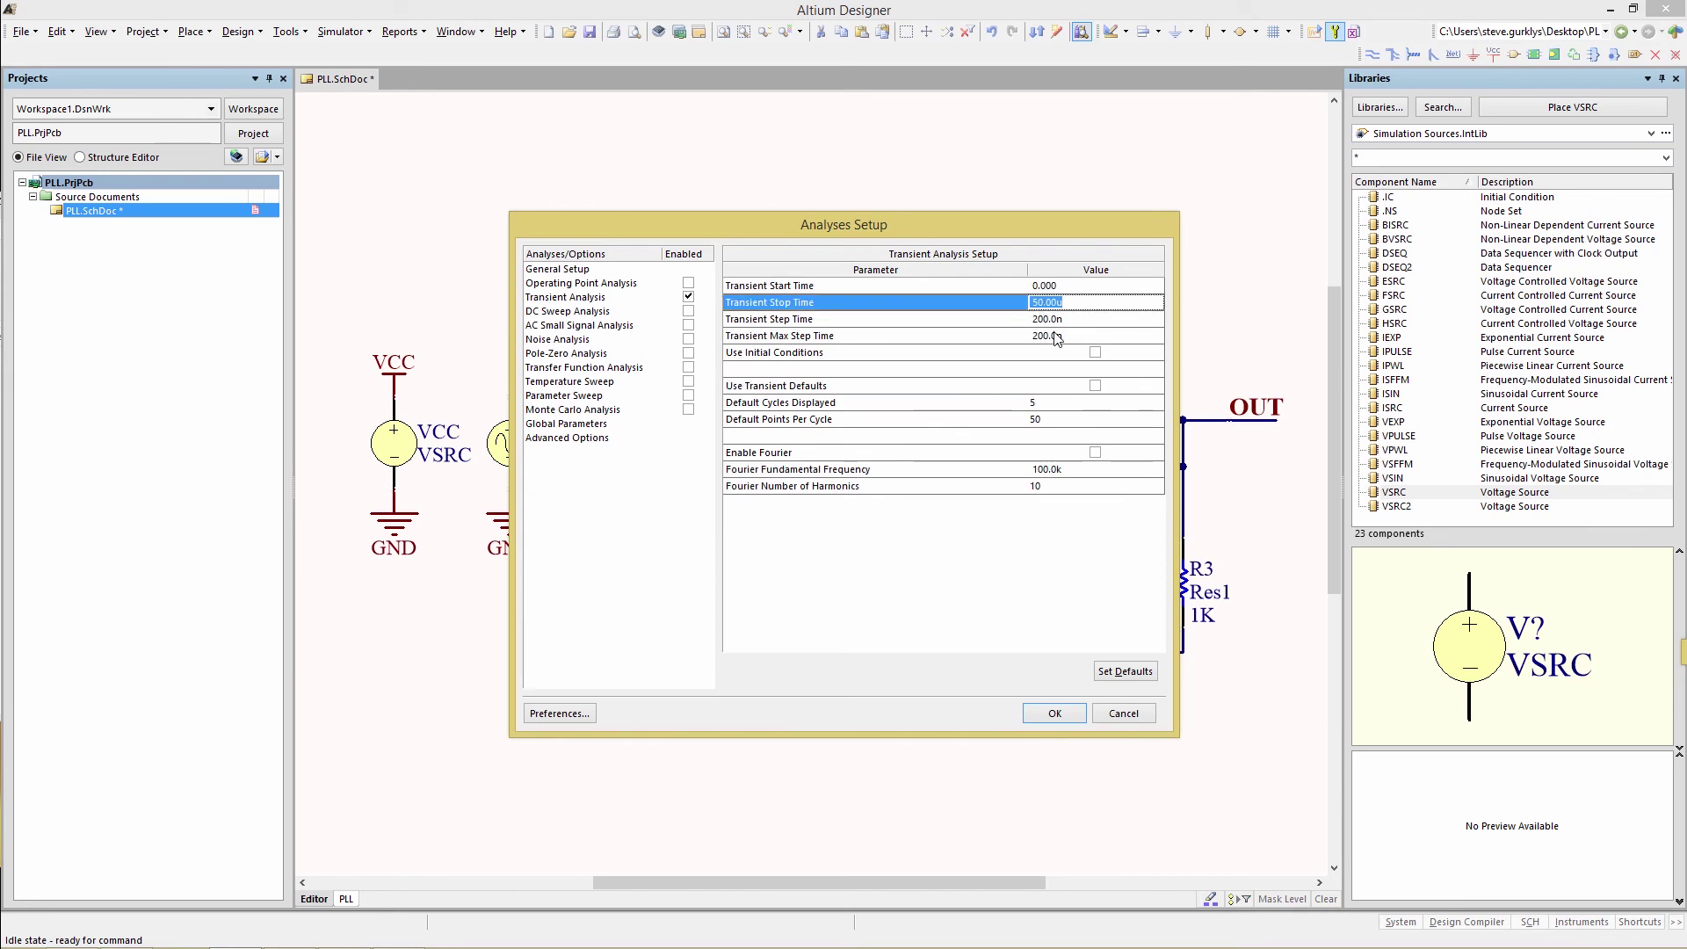
text(200u)
click(1051, 320)
text(100n)
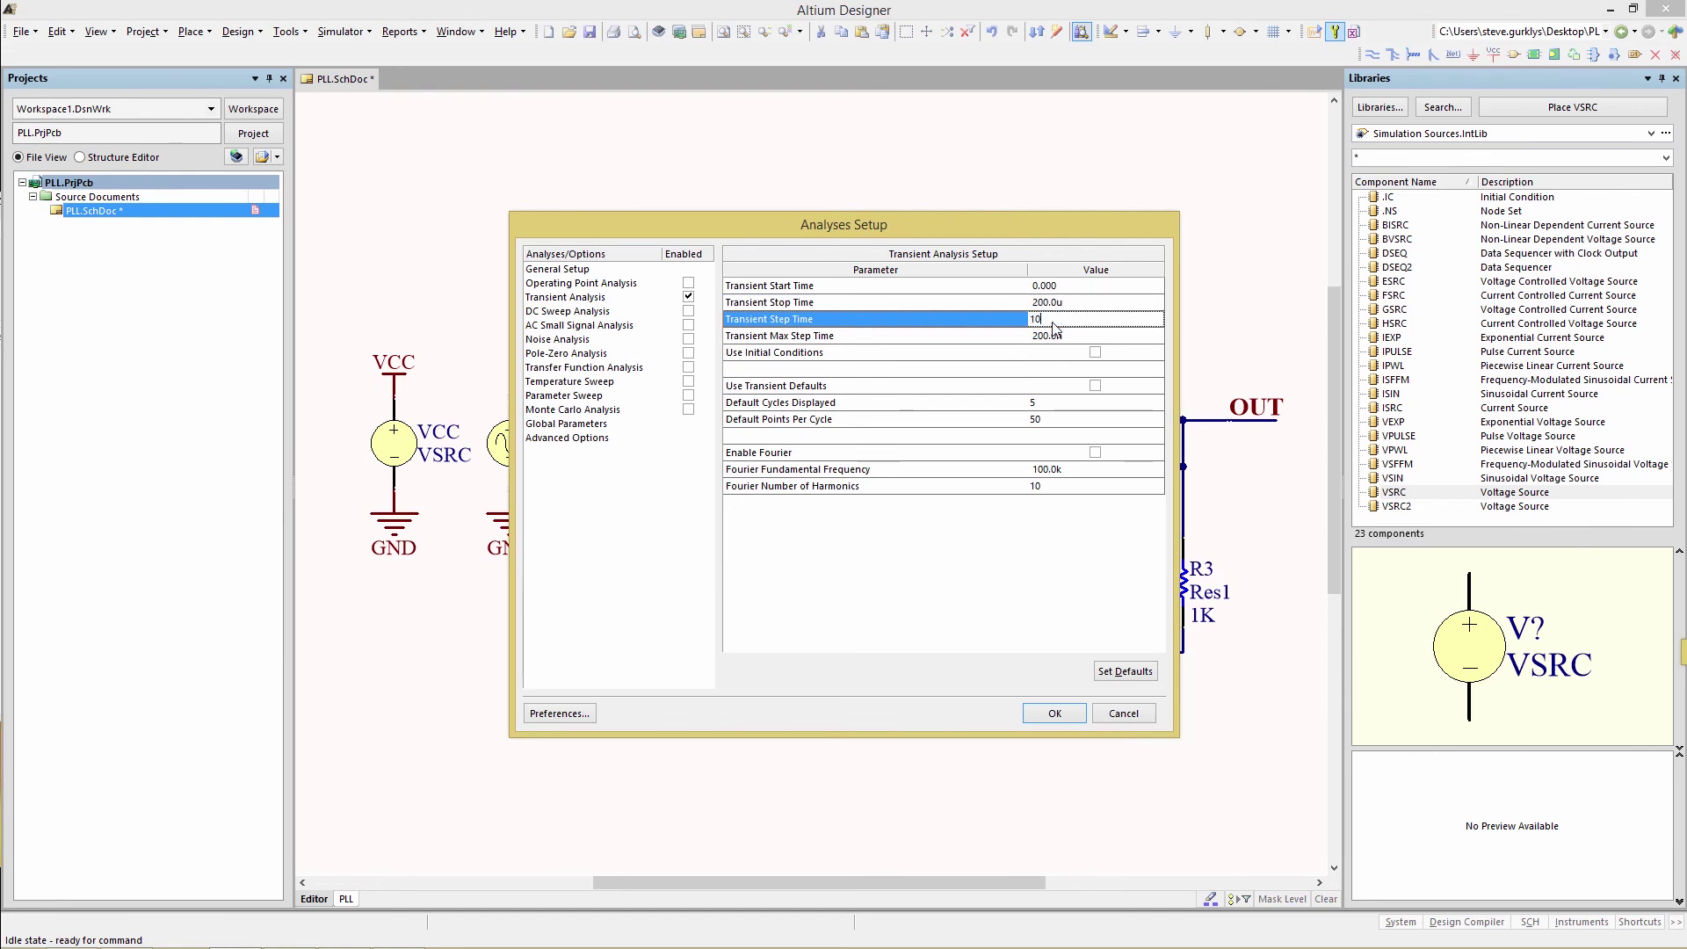
click(1051, 337)
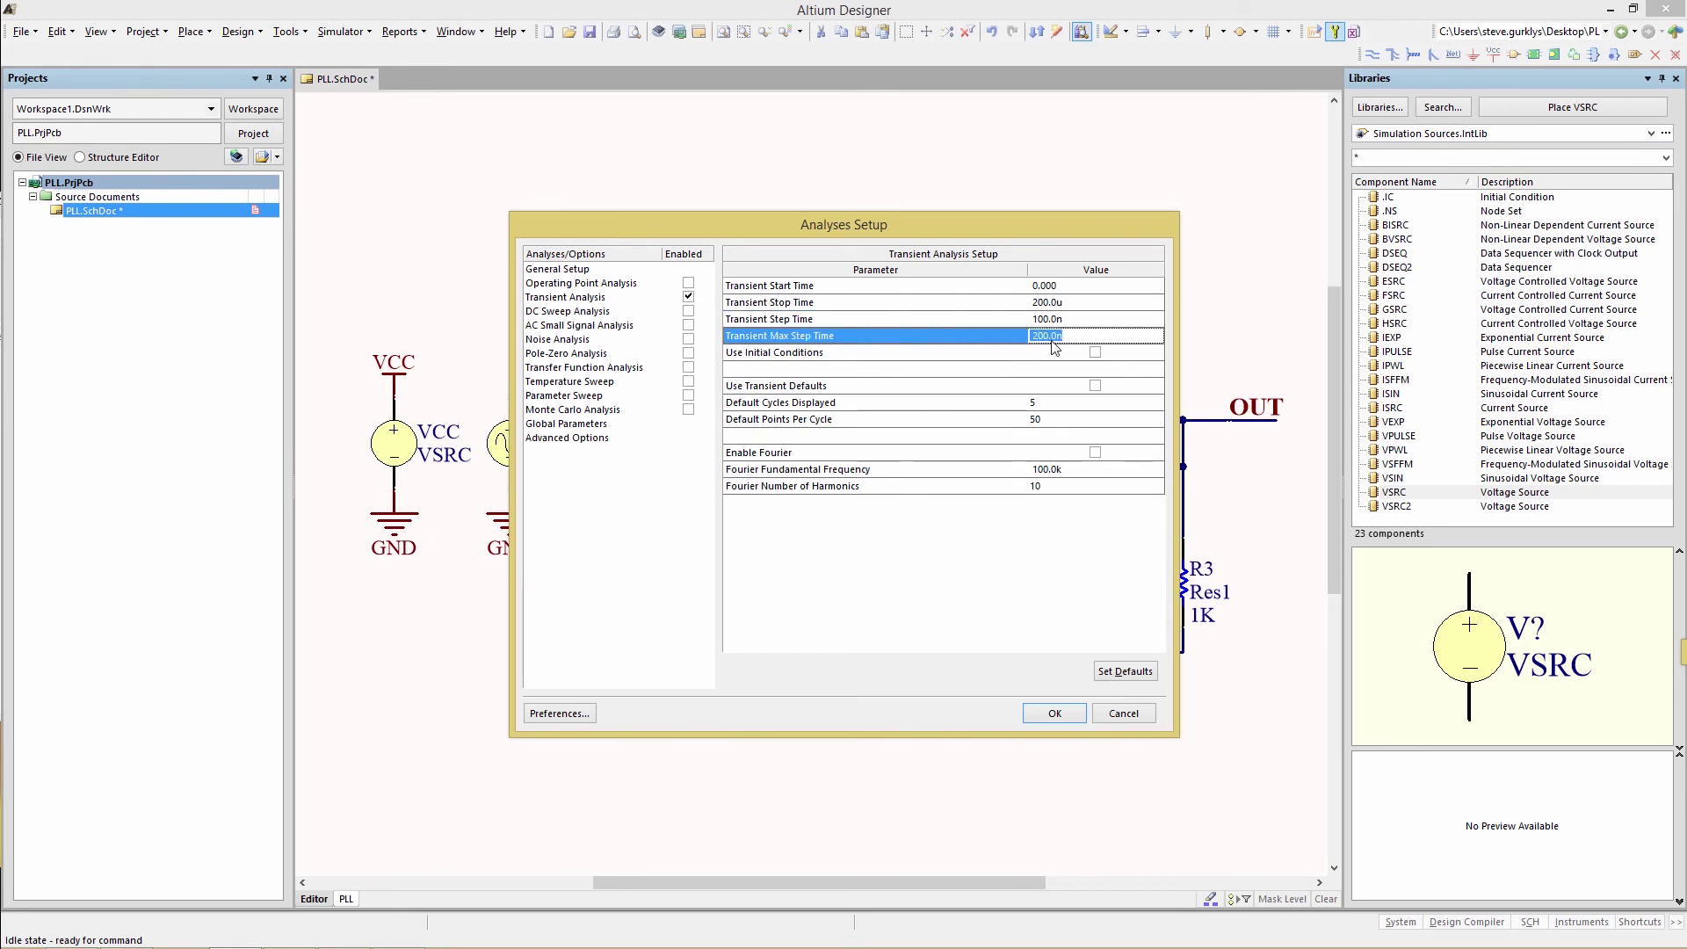
text(100n)
Make IN and OUT the active plotted signals and run the simulation.
click(550, 269)
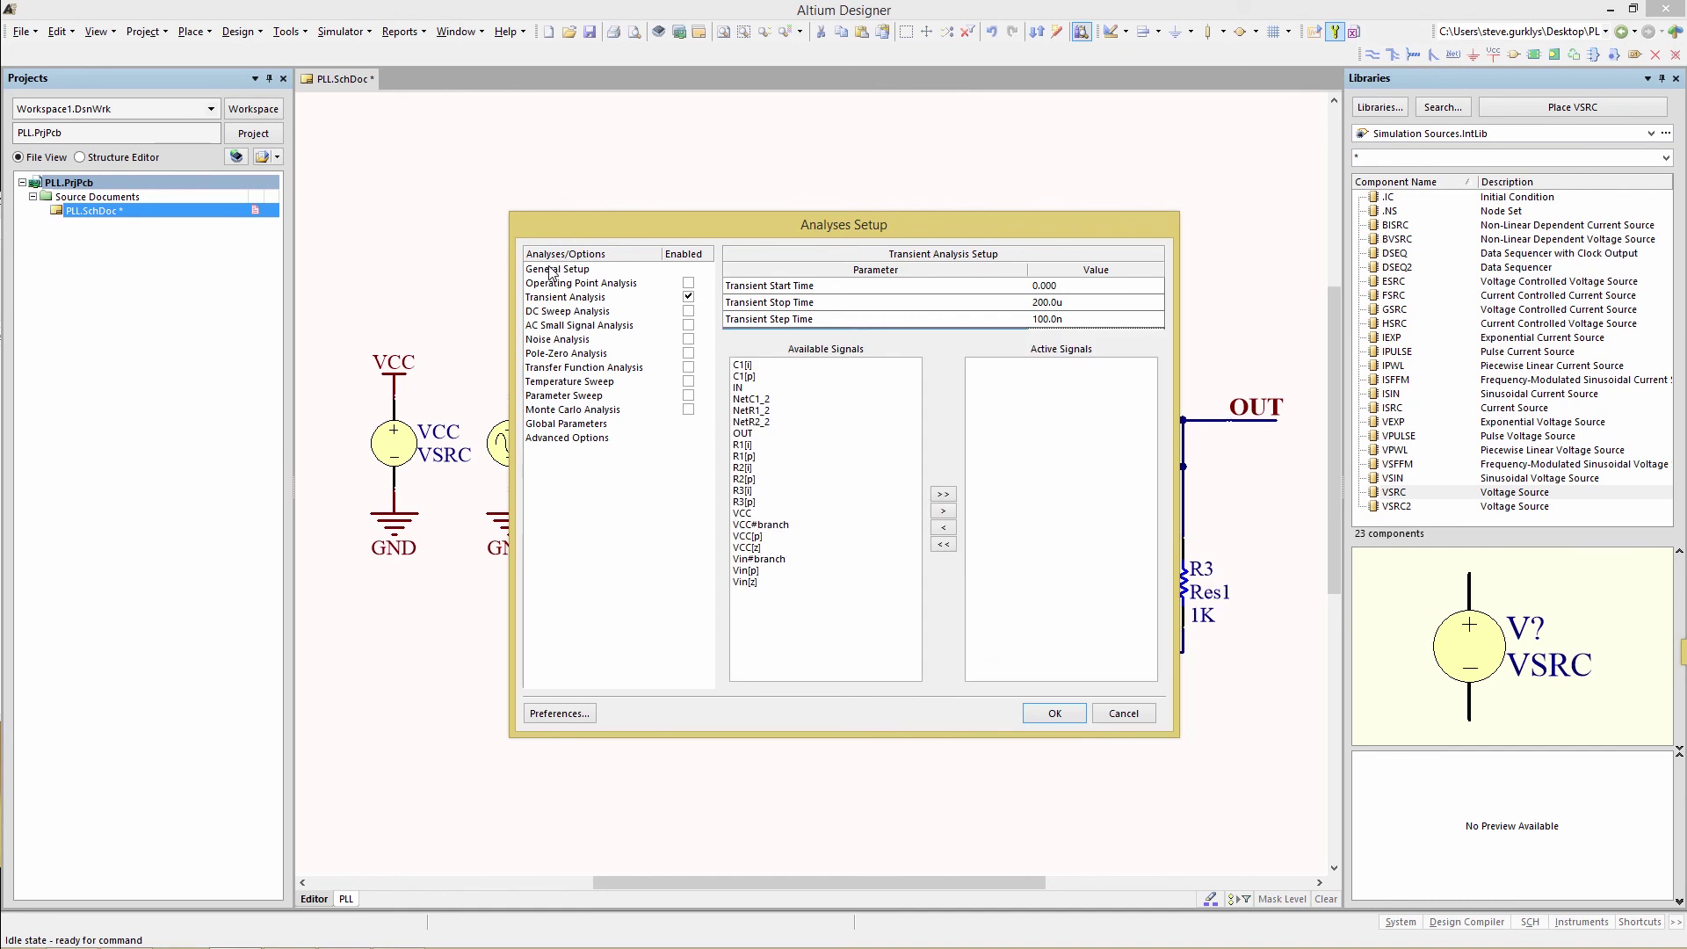
click(745, 433)
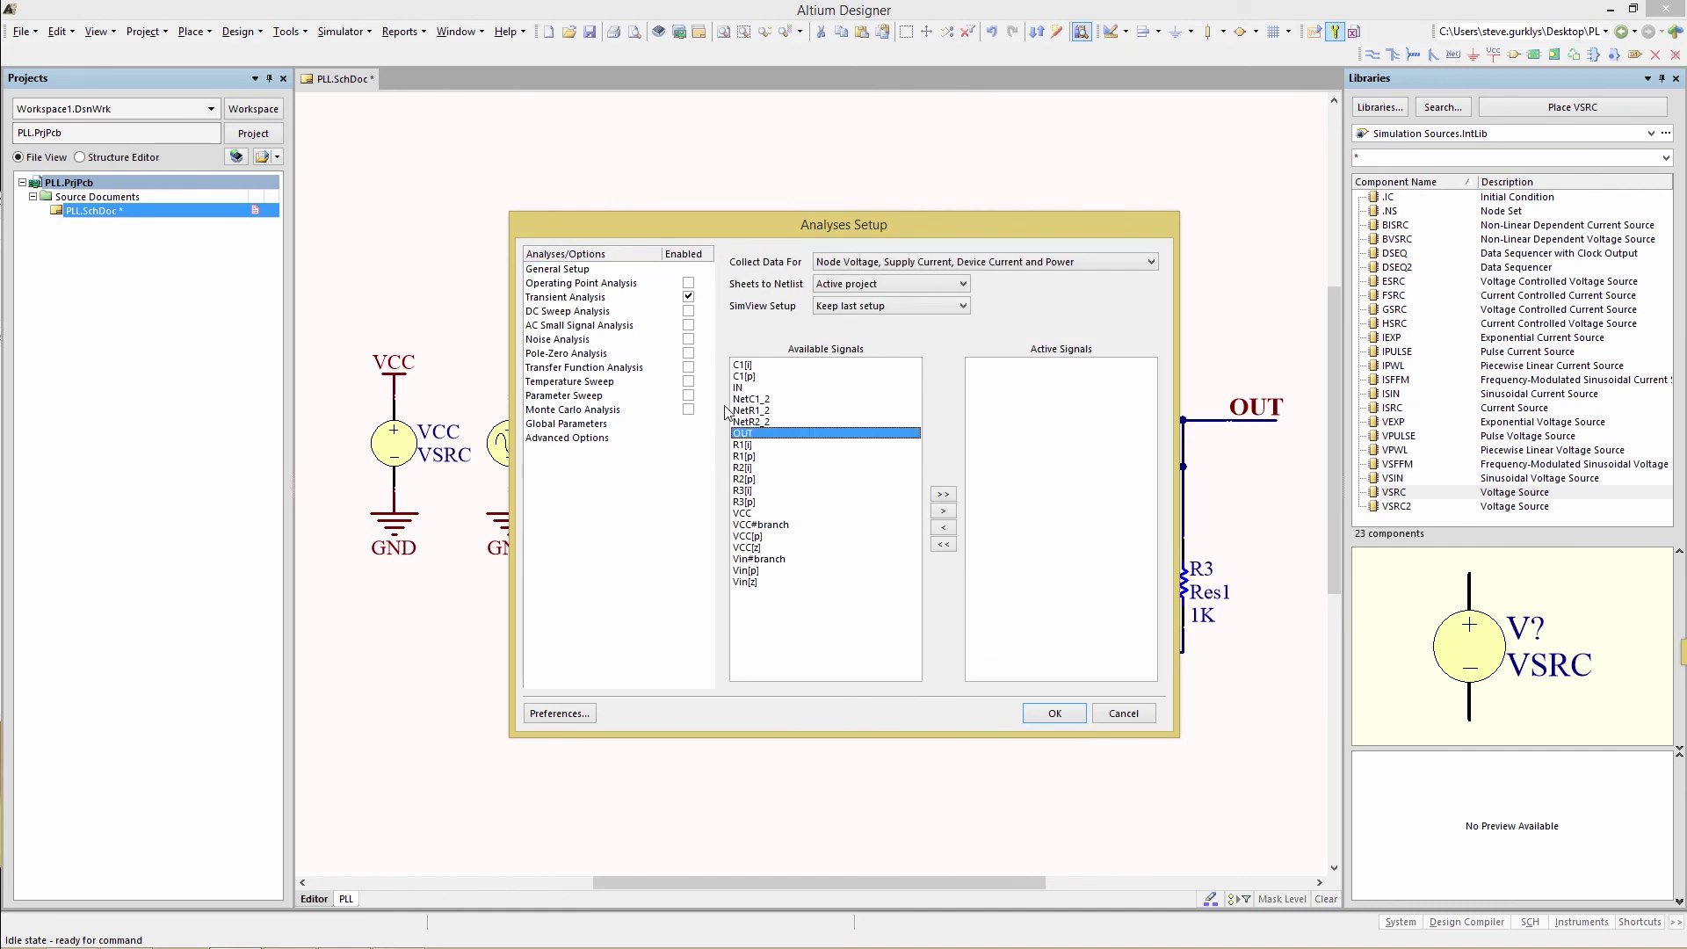
ctrl+click(746, 388)
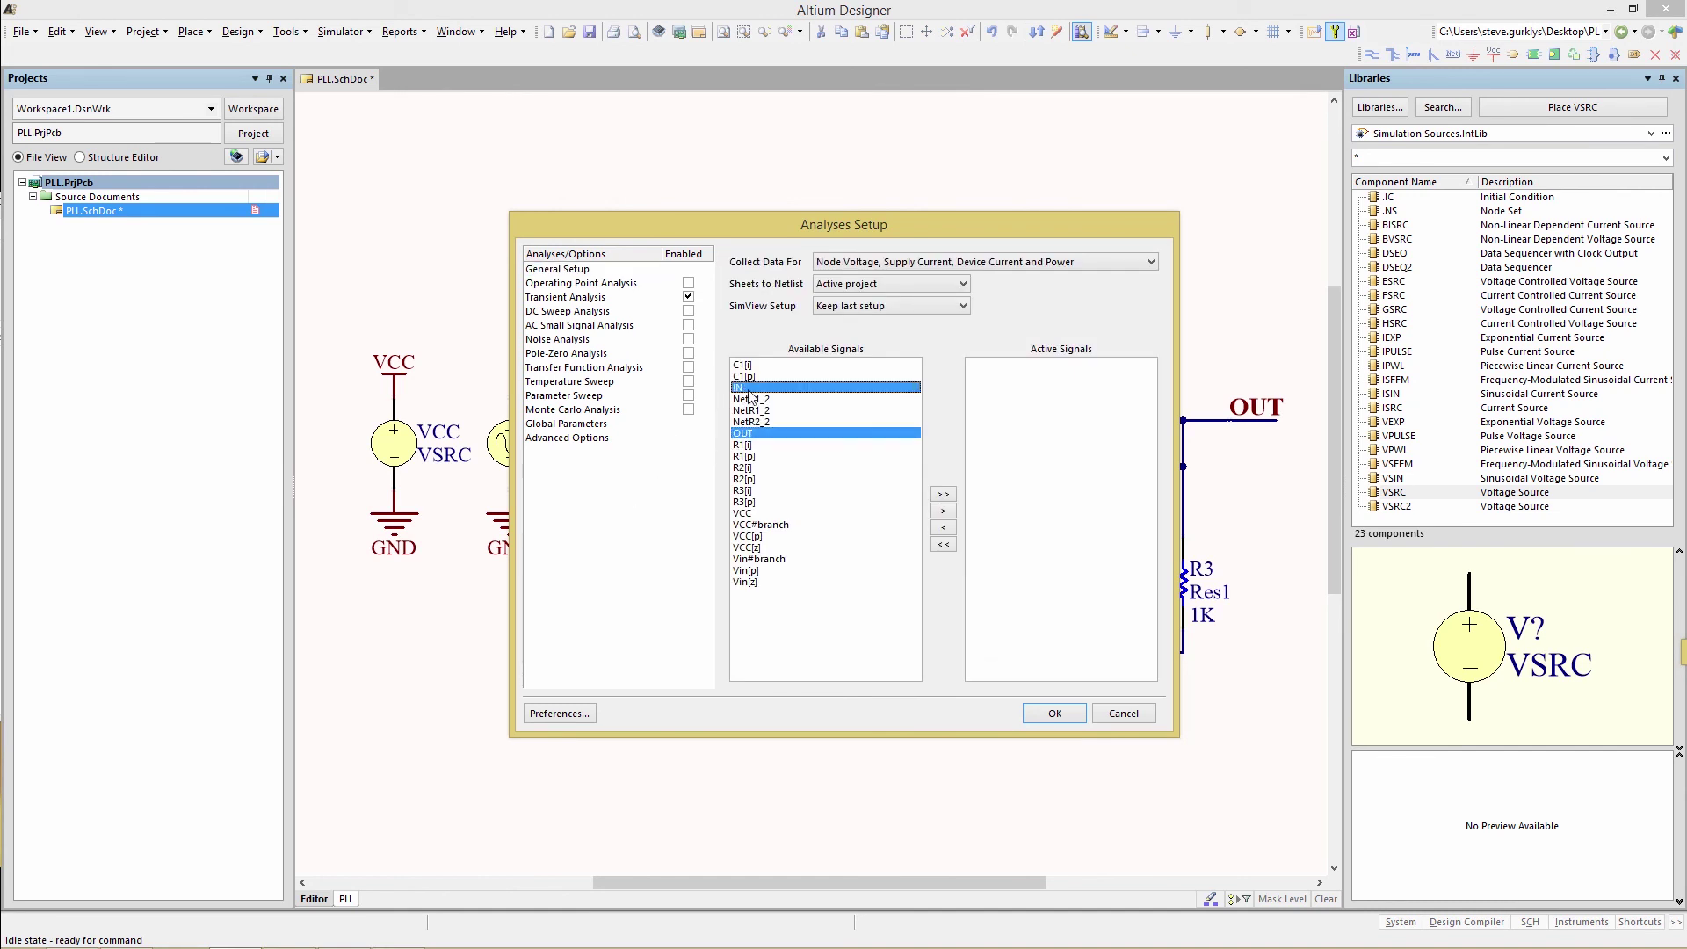
click(945, 512)
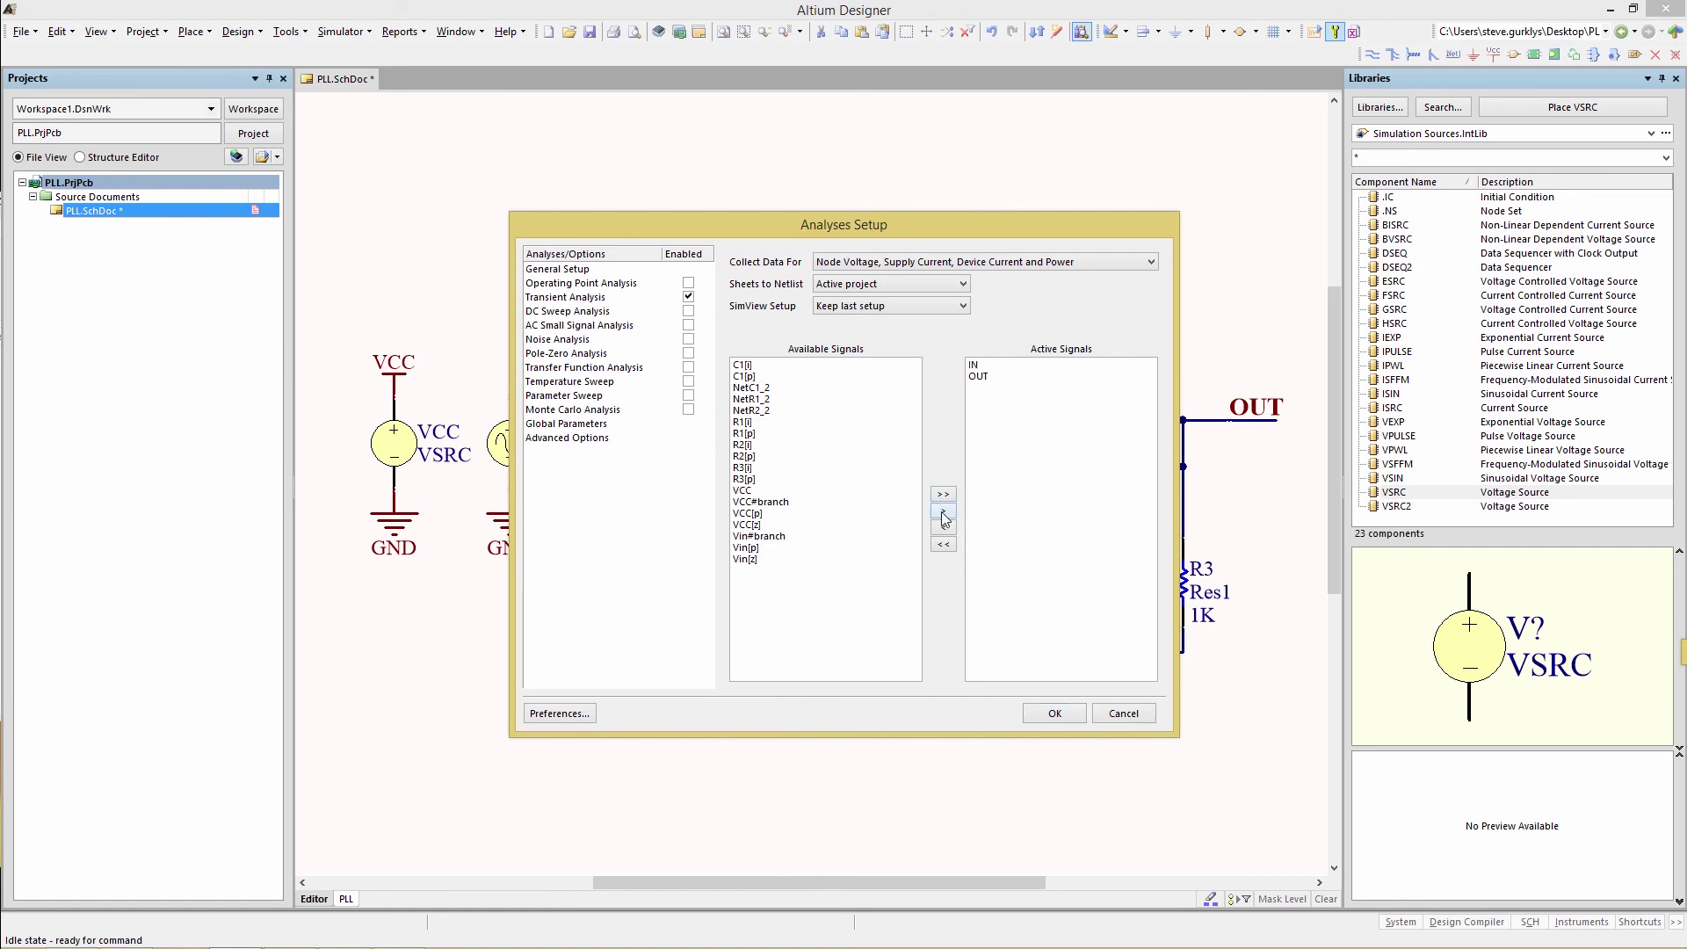
click(1056, 713)
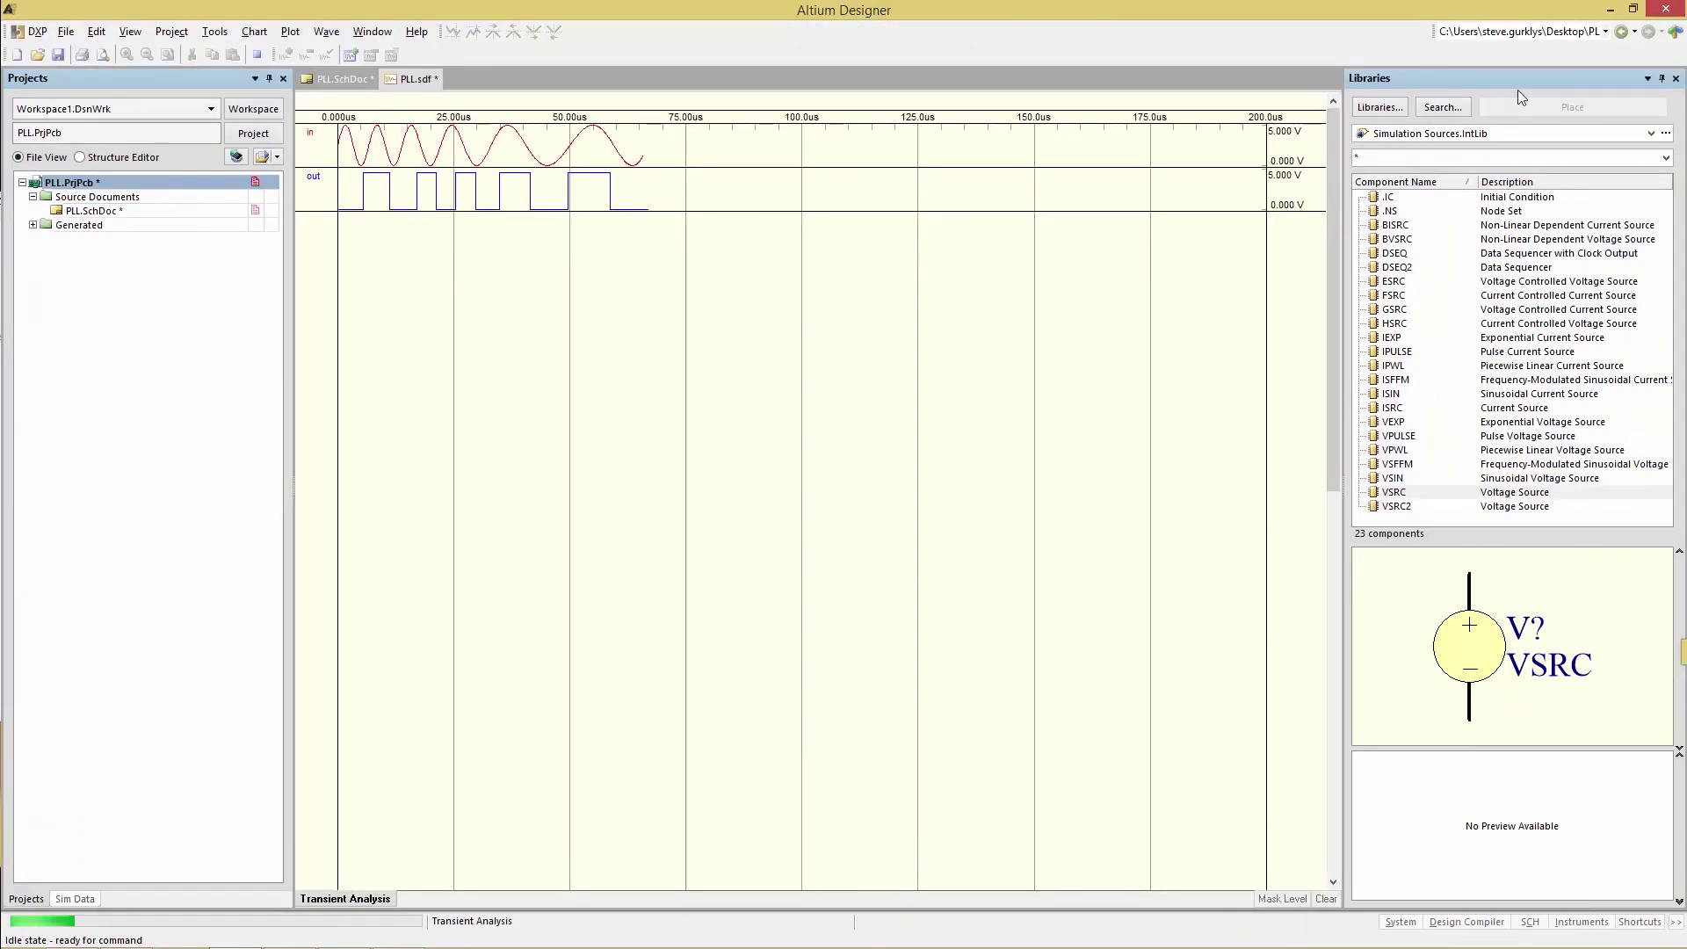
Hide the Libraries and Projects panels to view the IN/OUT waveforms, then return to PLL.SchDoc.
click(1663, 79)
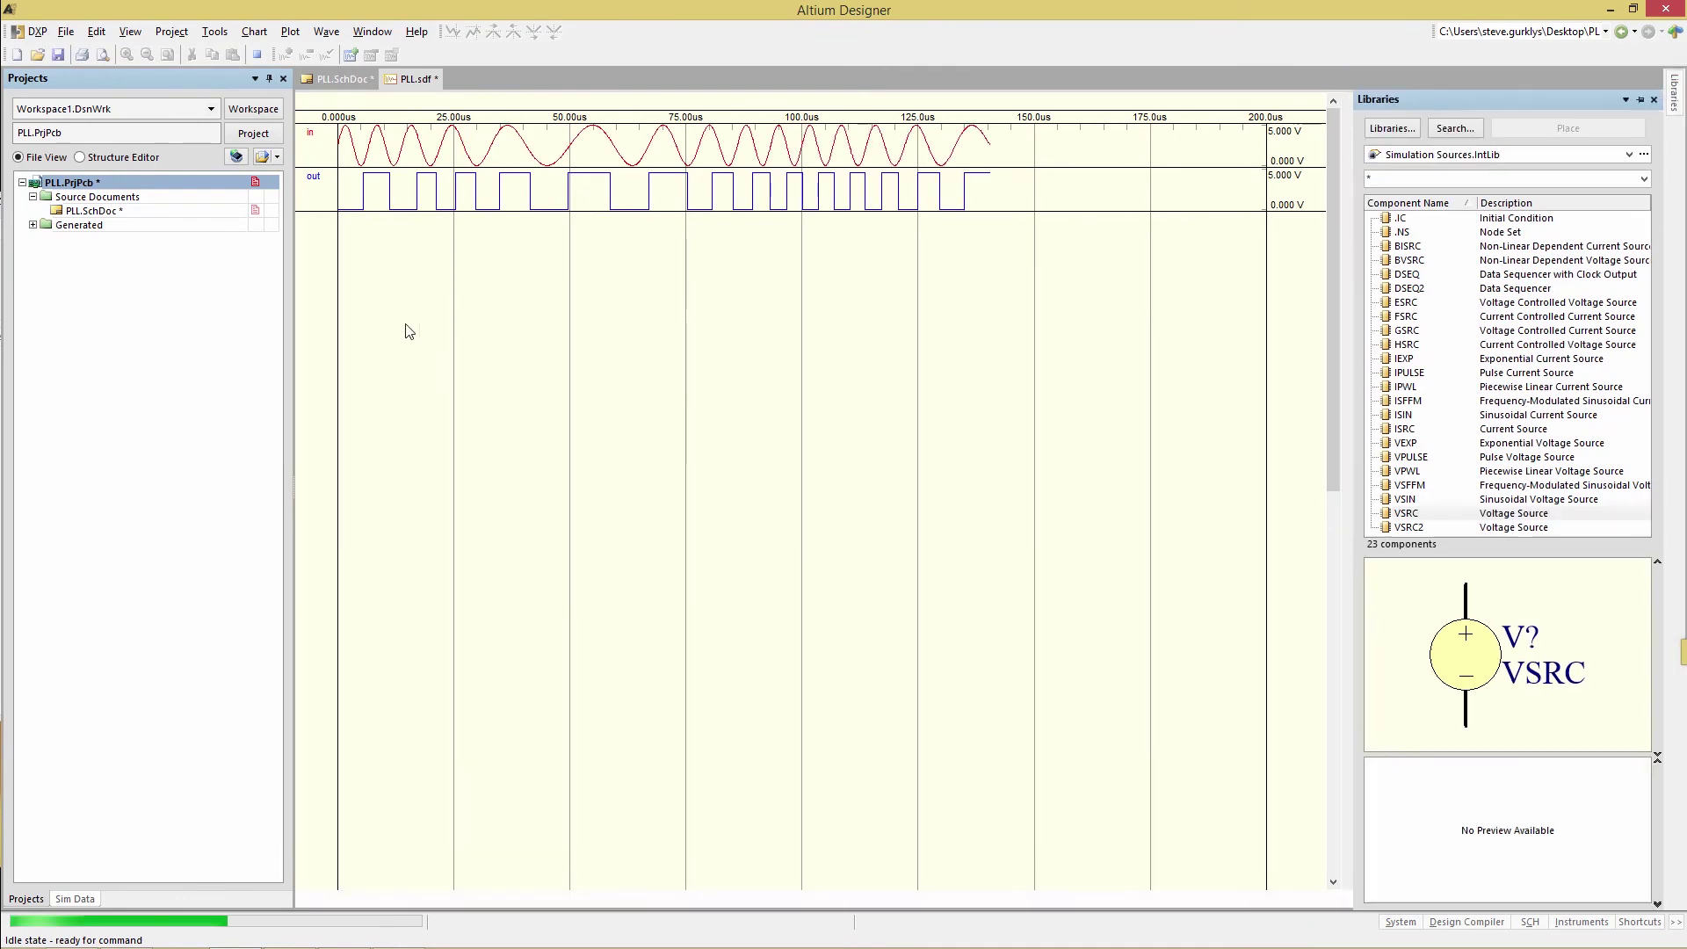
click(271, 79)
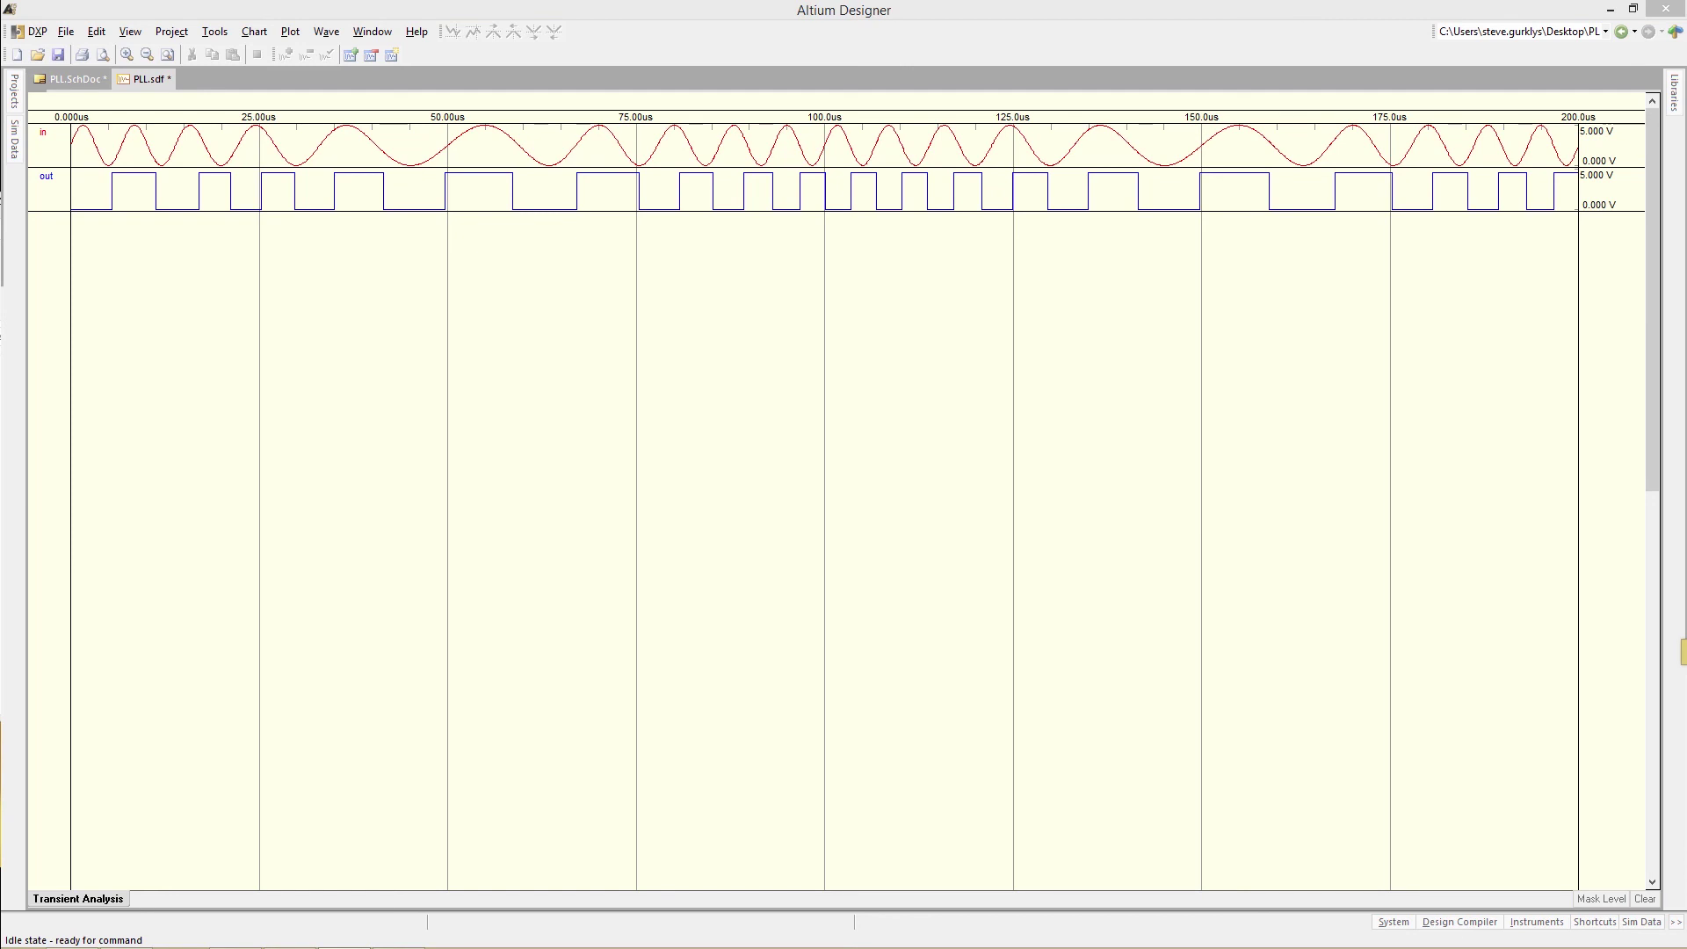
click(75, 79)
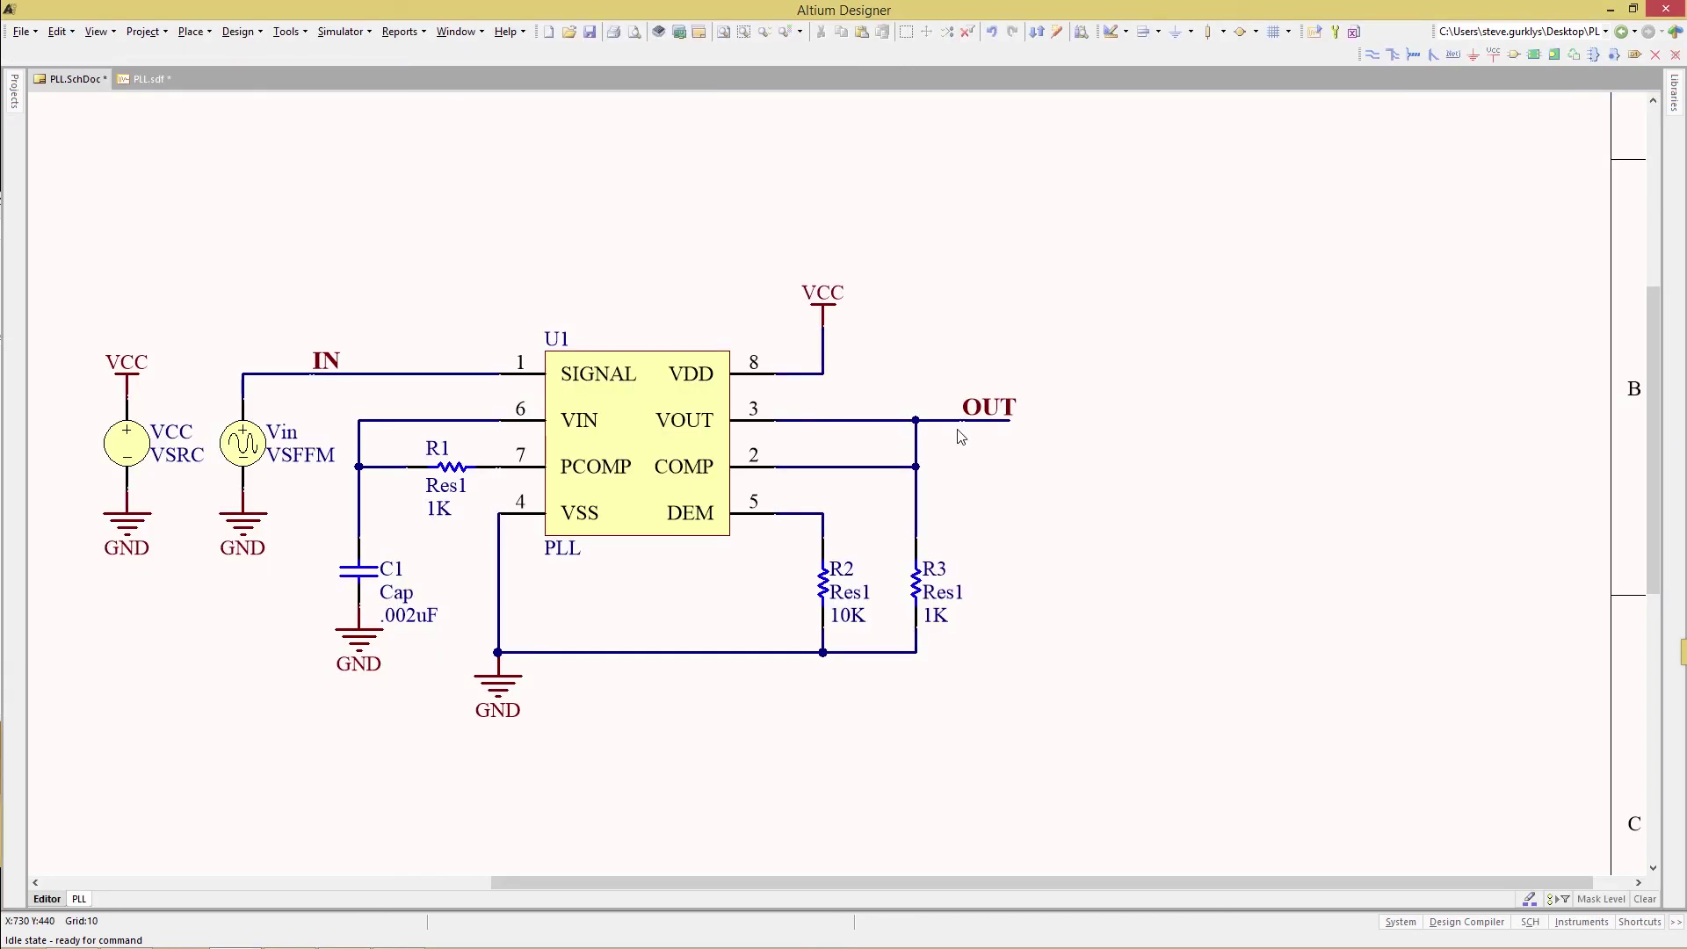
double_click(626, 426)
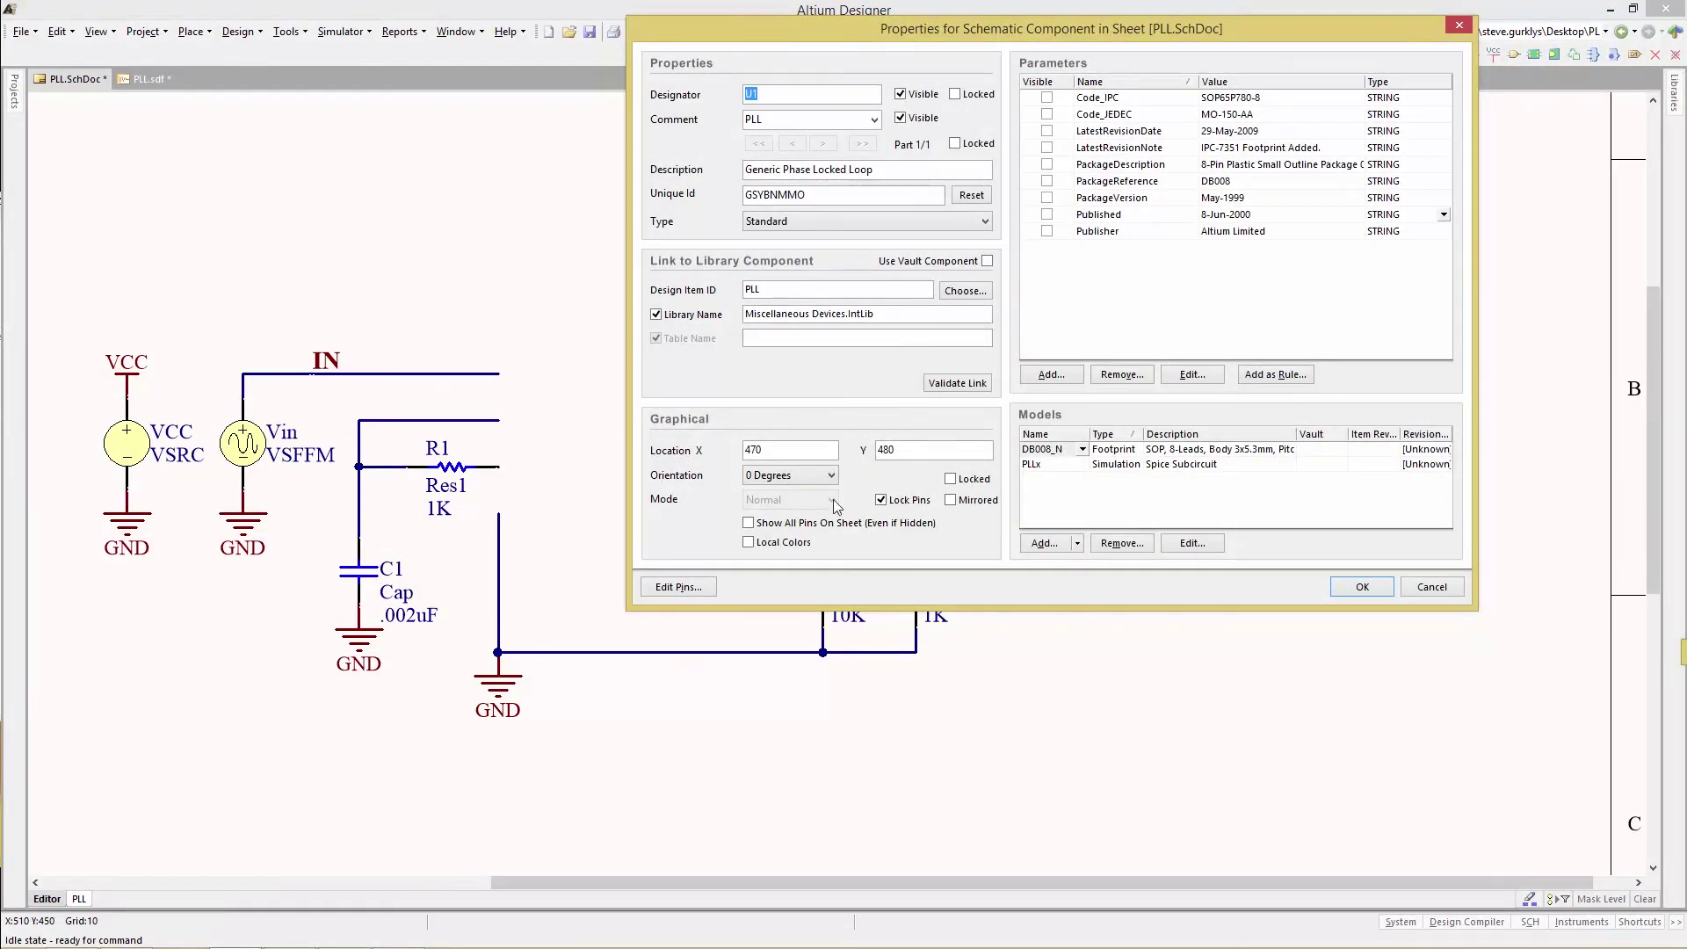
click(1109, 468)
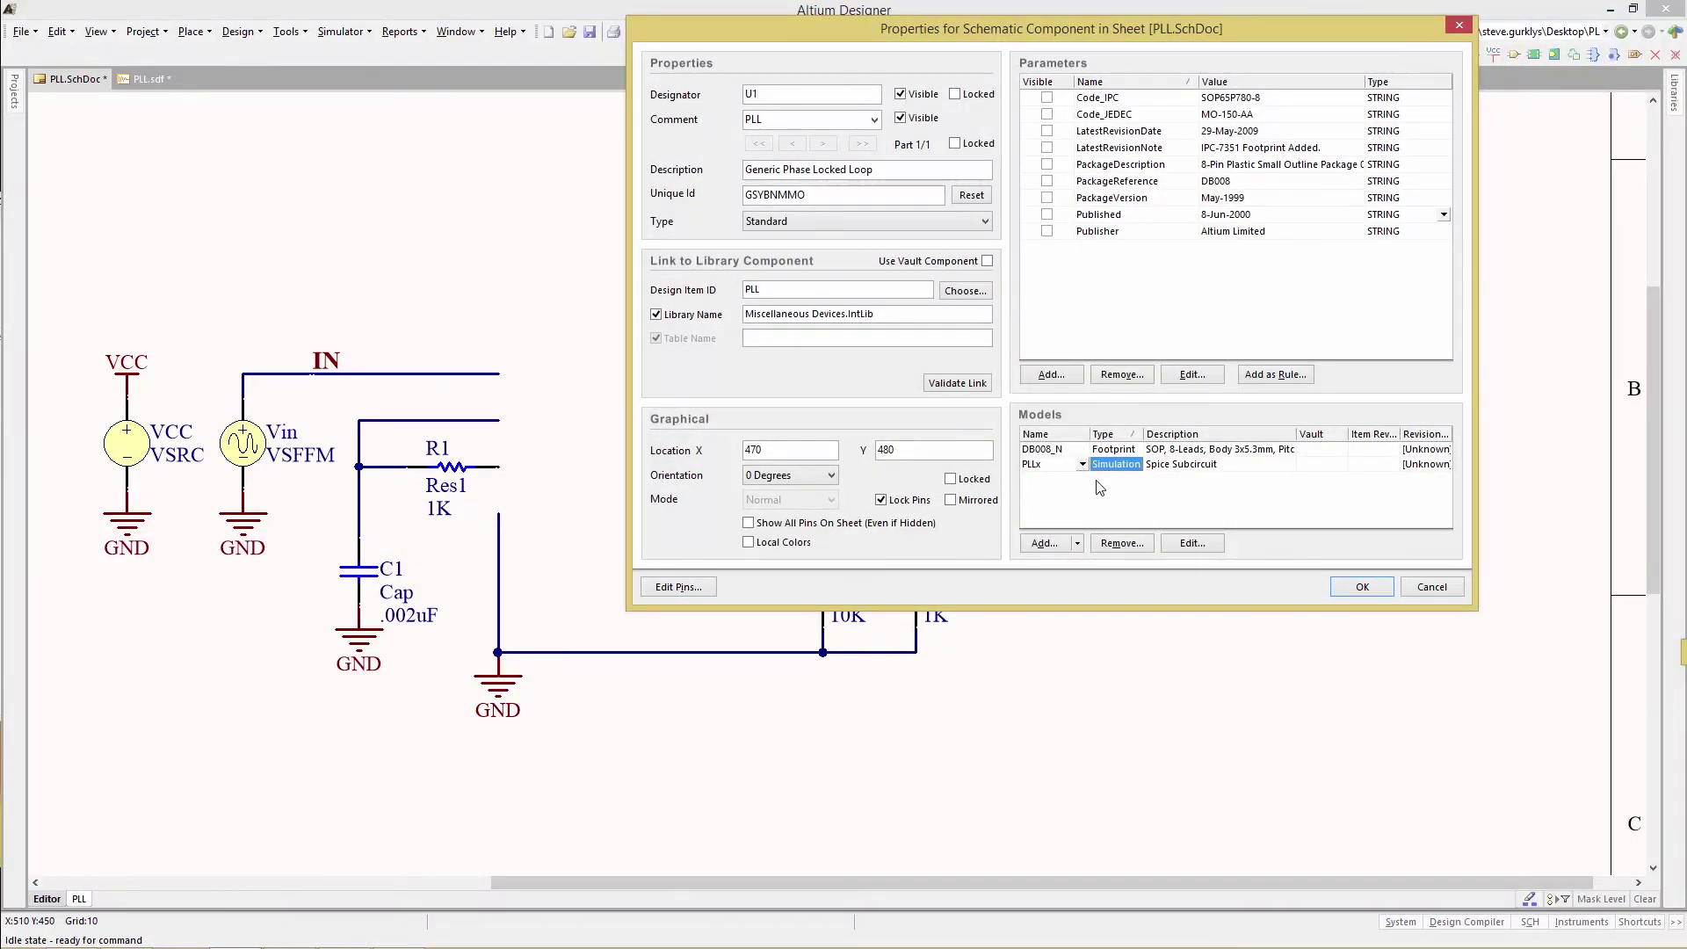
click(1191, 542)
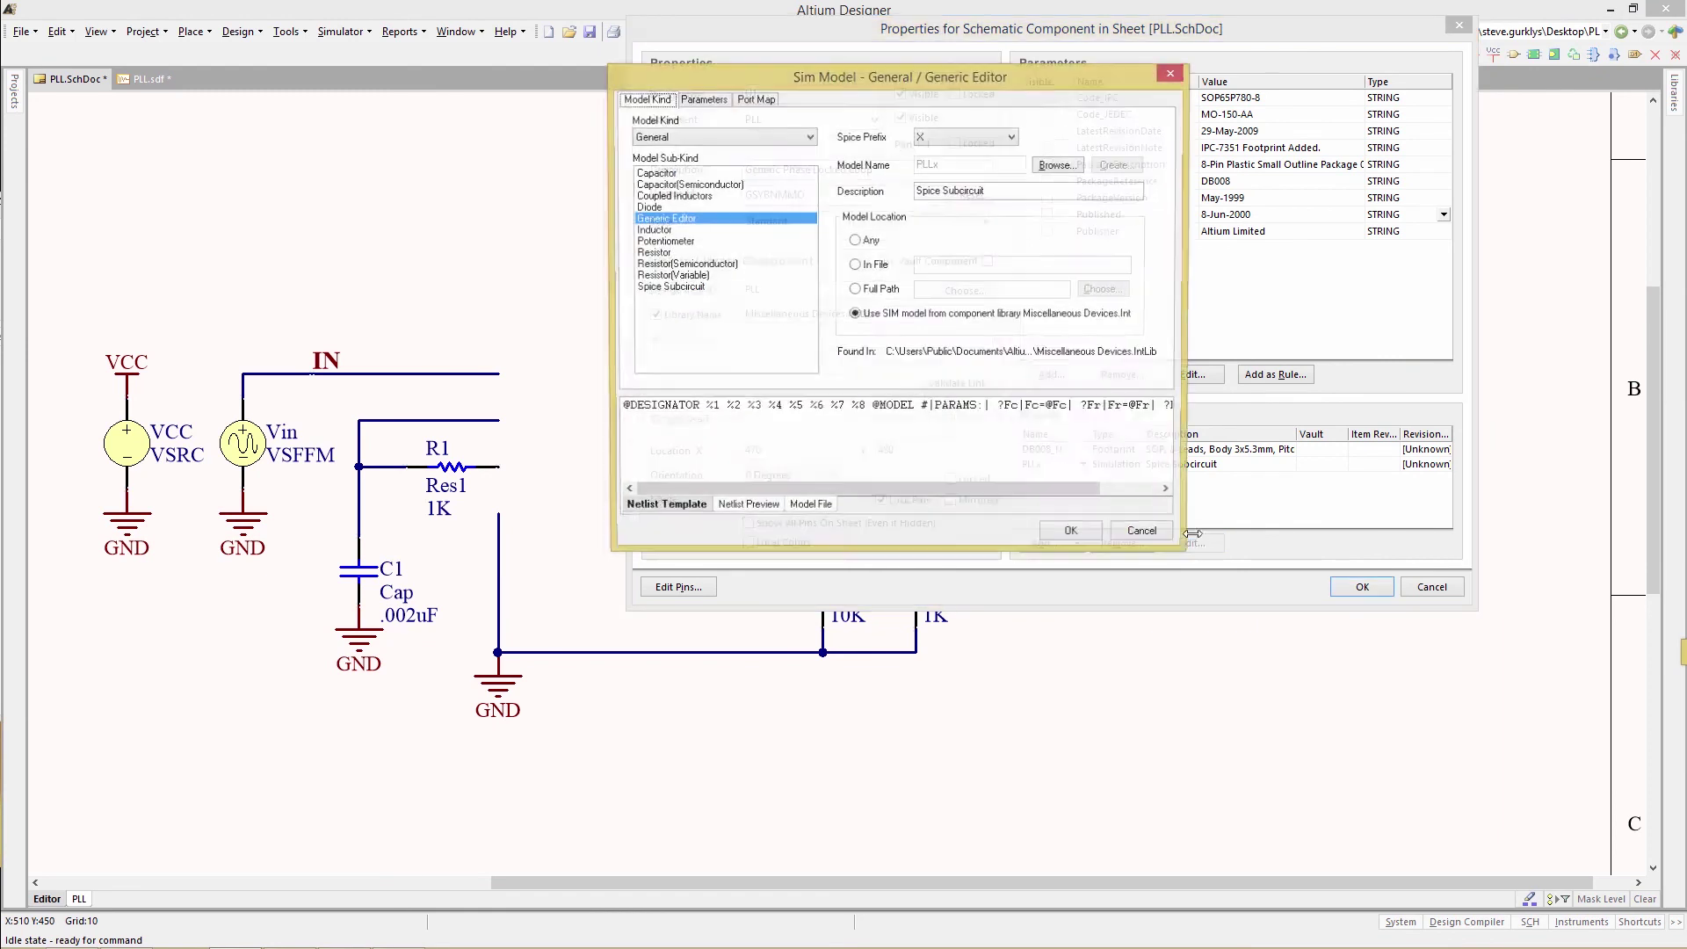
click(799, 508)
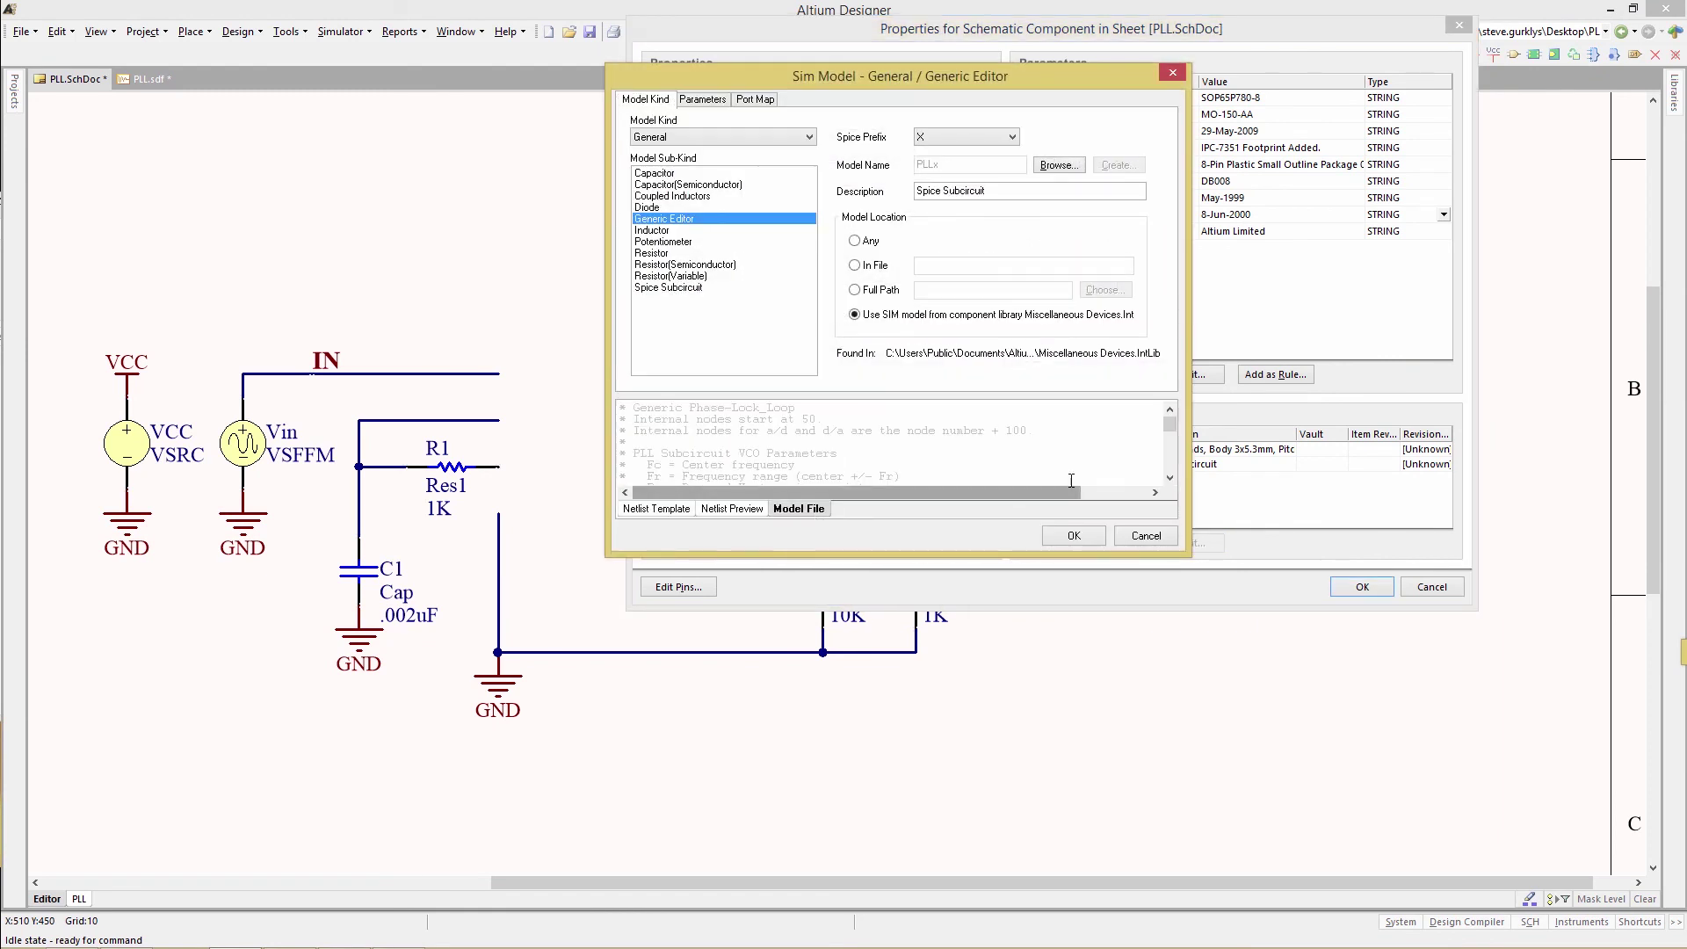
click(1170, 478)
click(1170, 478)
click(1170, 478)
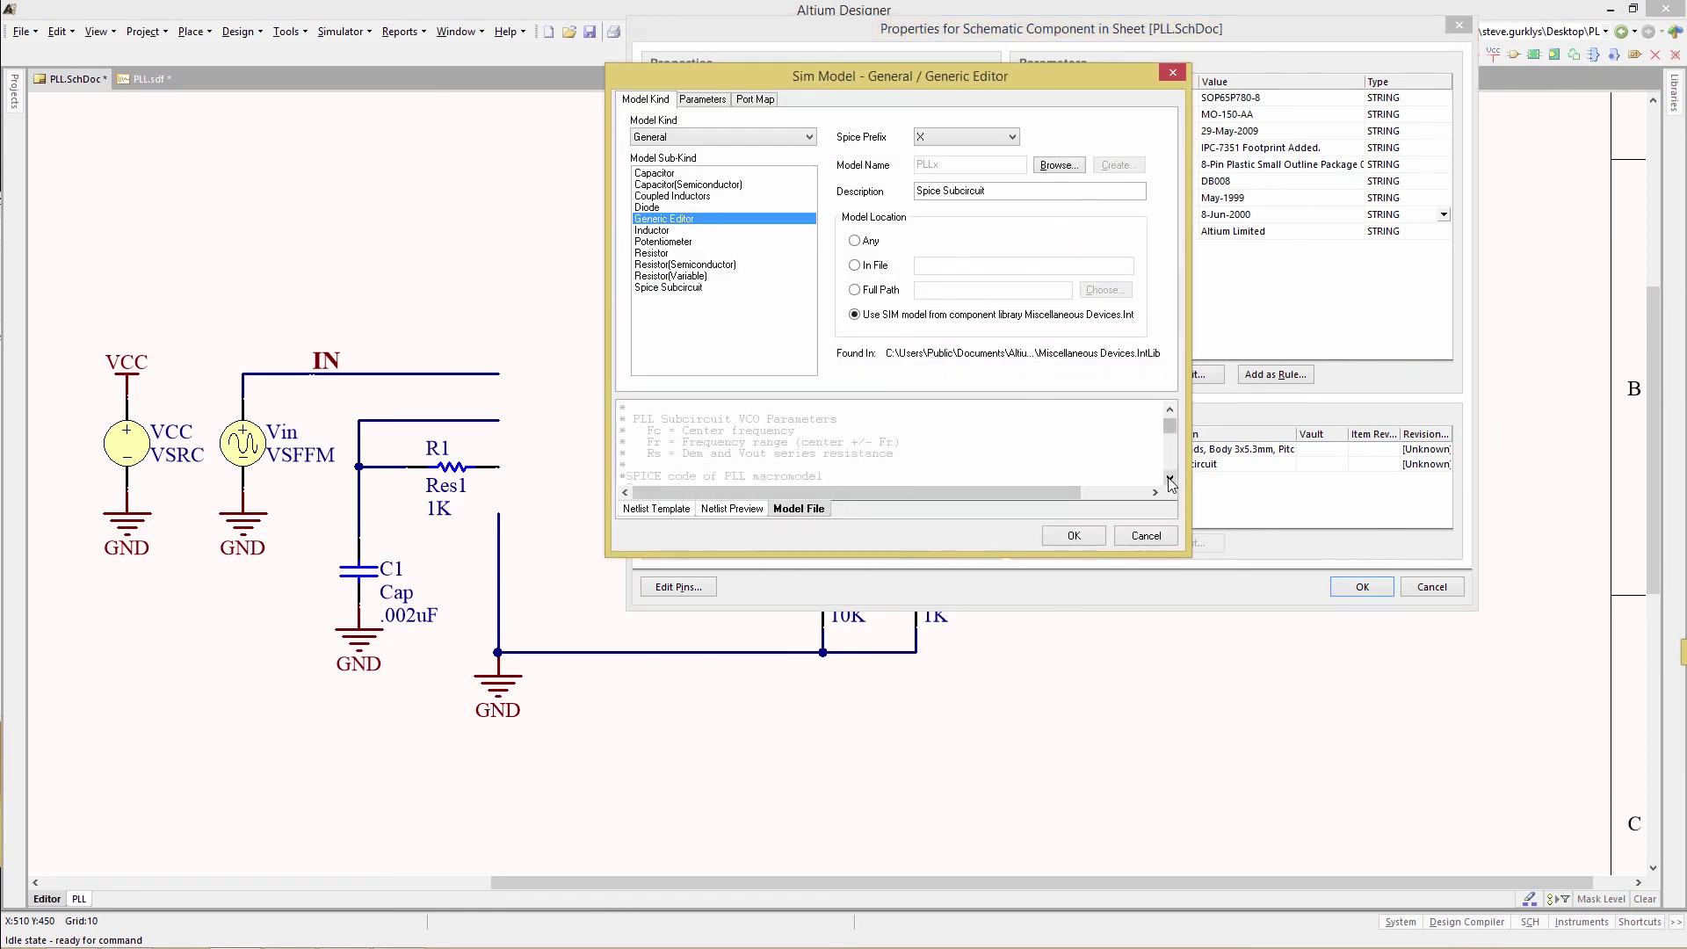
click(1169, 480)
click(1169, 480)
click(1170, 479)
click(1170, 479)
click(1169, 480)
click(1169, 480)
click(1169, 479)
click(1170, 480)
click(1170, 480)
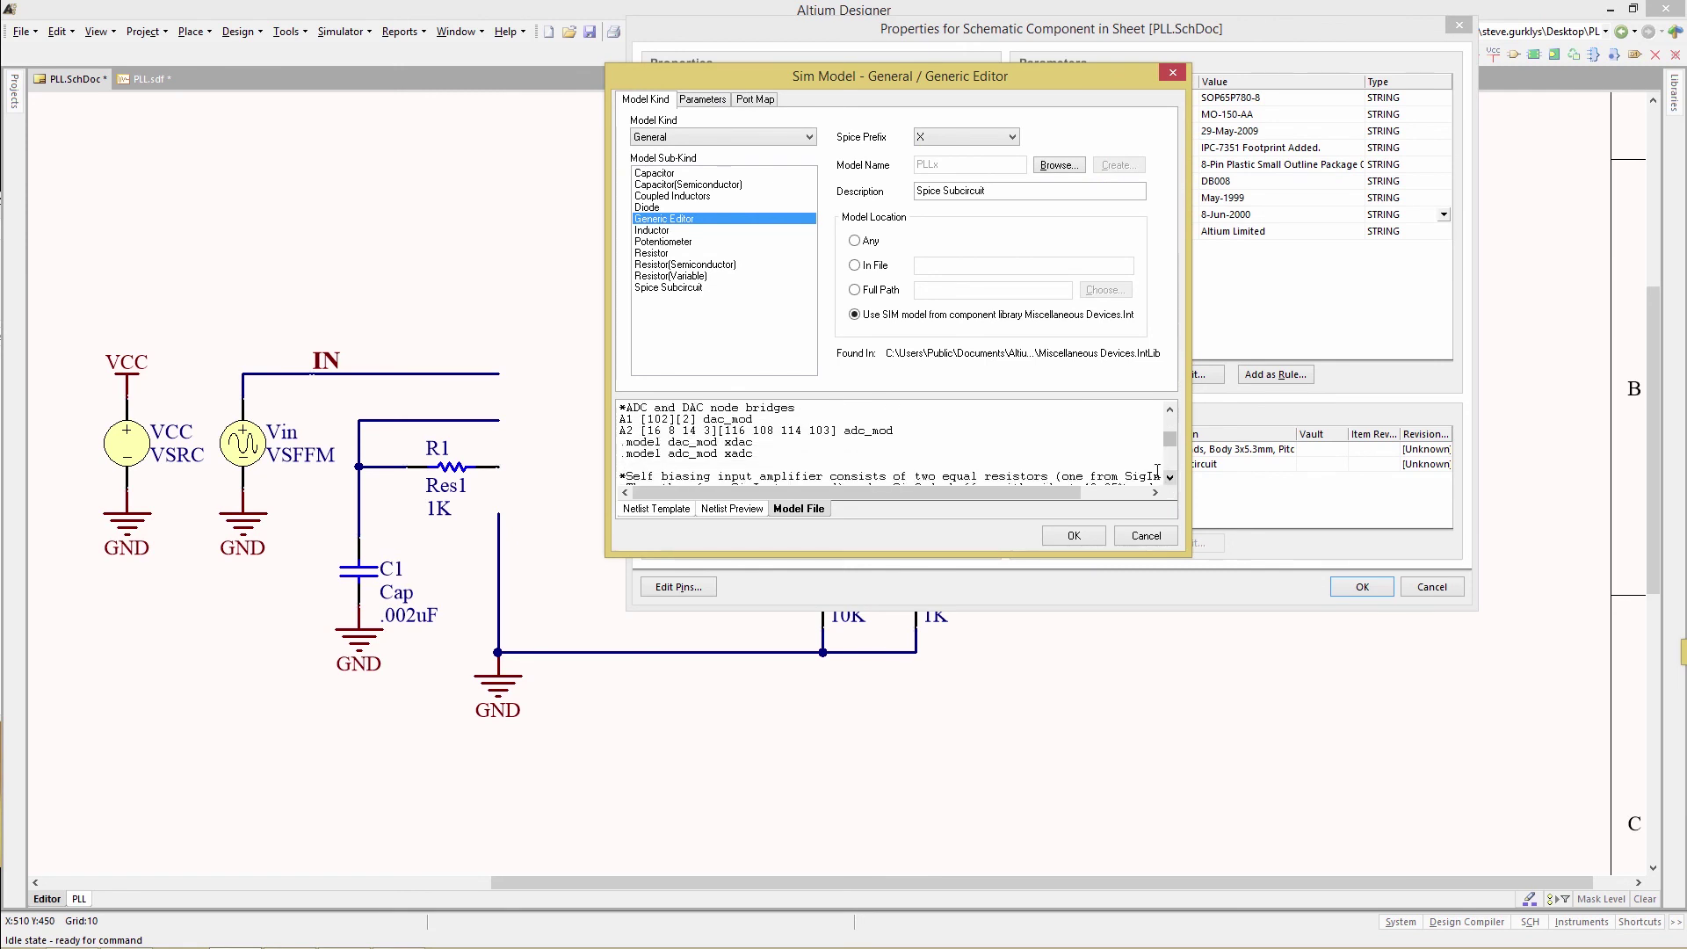
click(1074, 535)
click(1362, 587)
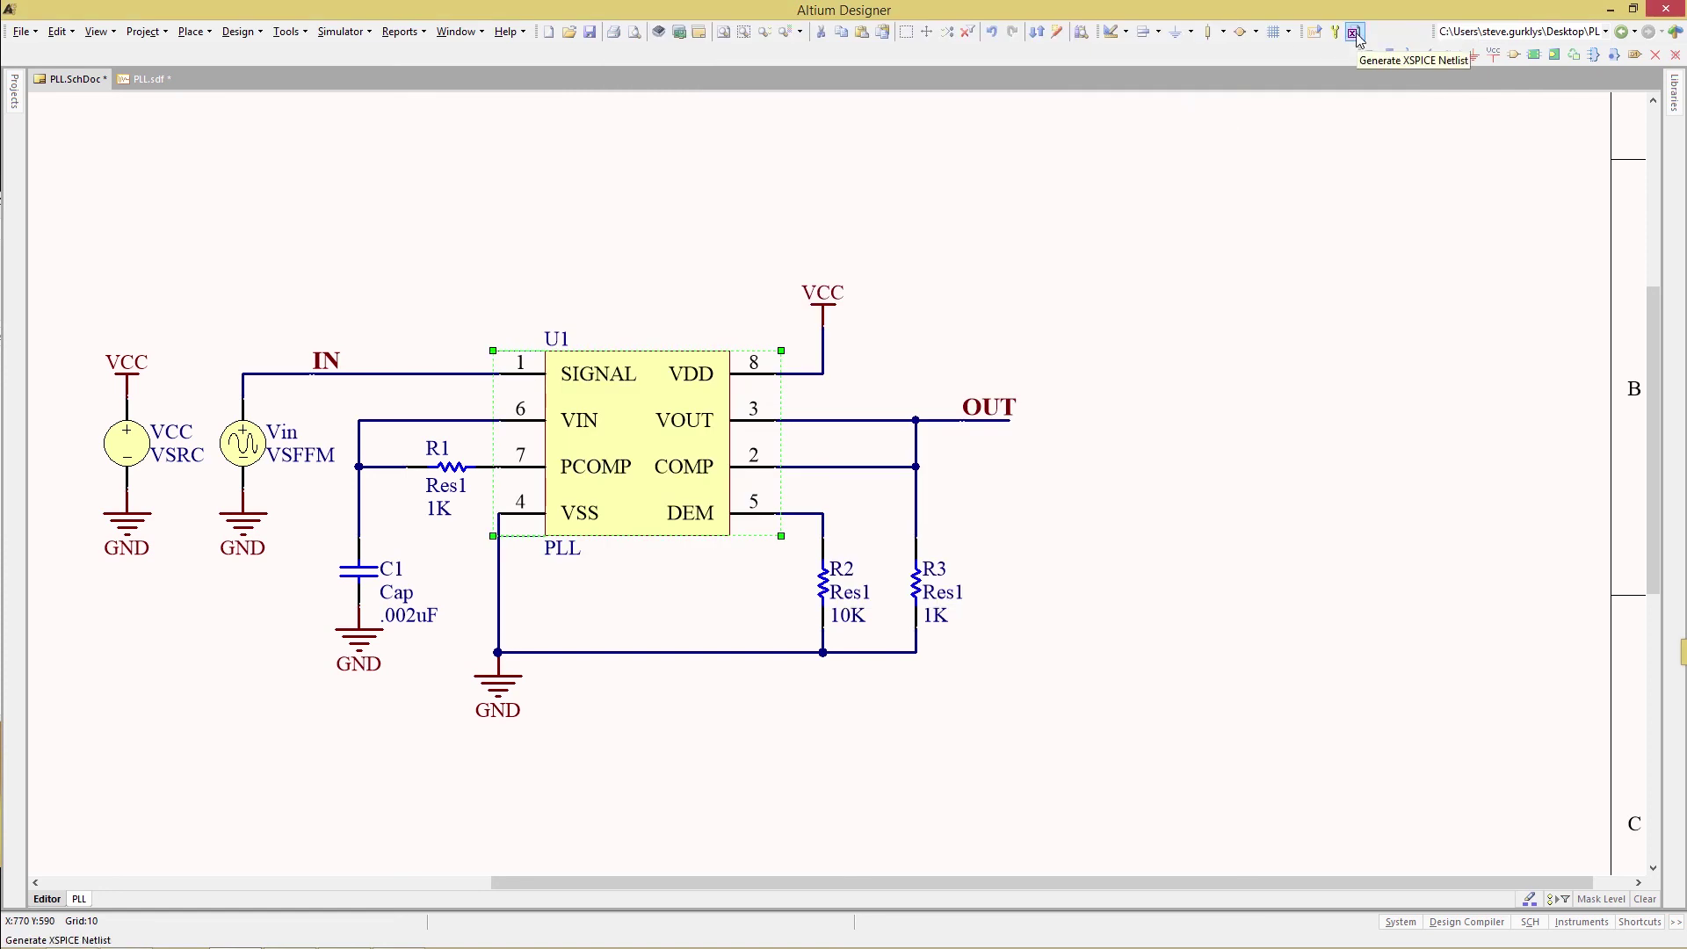
Generate the PLL.nsx XSPICE netlist and select the xsimcode line under .MODEL Apllinbuf.
click(1353, 34)
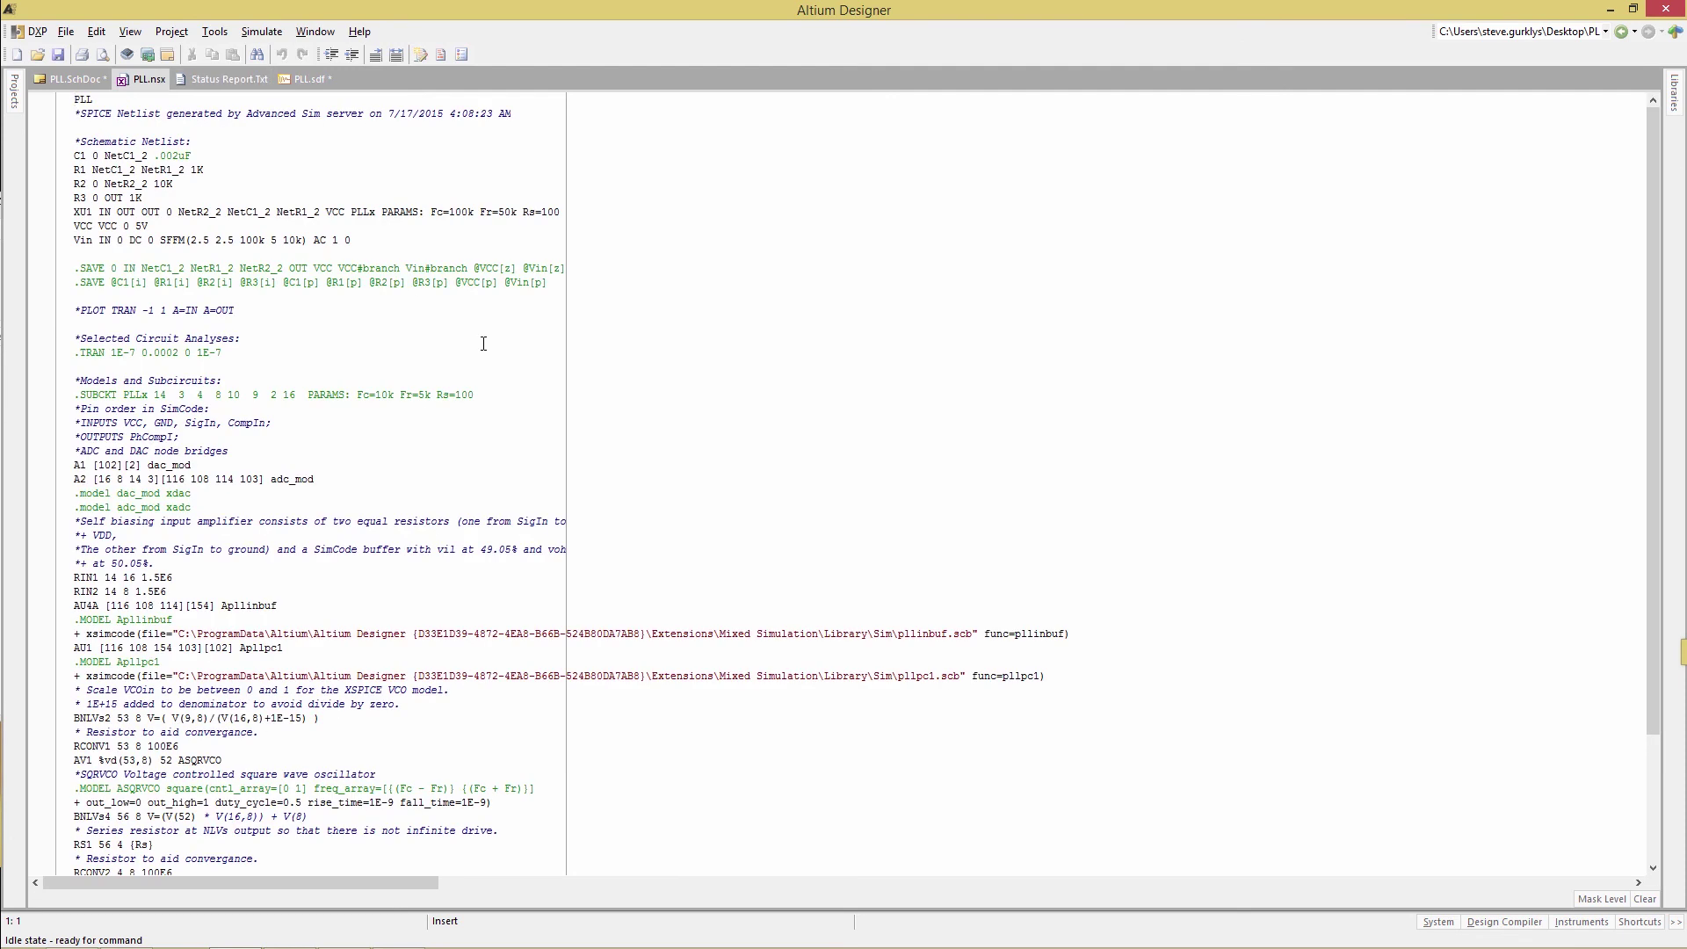
scroll(483, 344, down, 4)
click(456, 254)
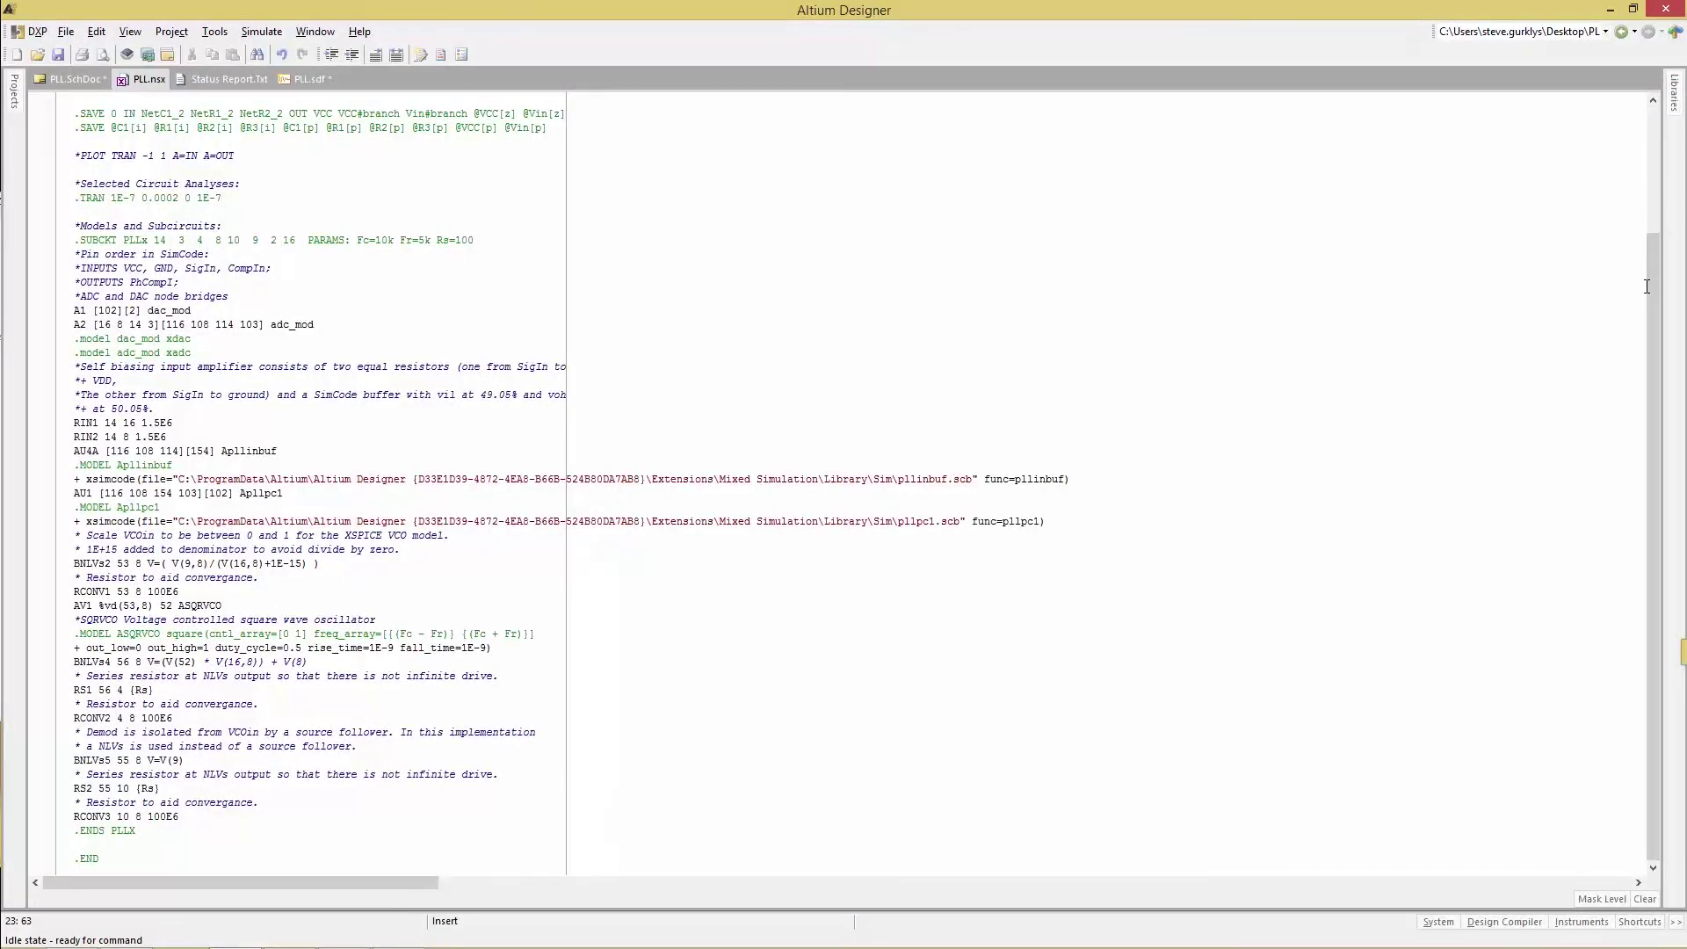
click(57, 465)
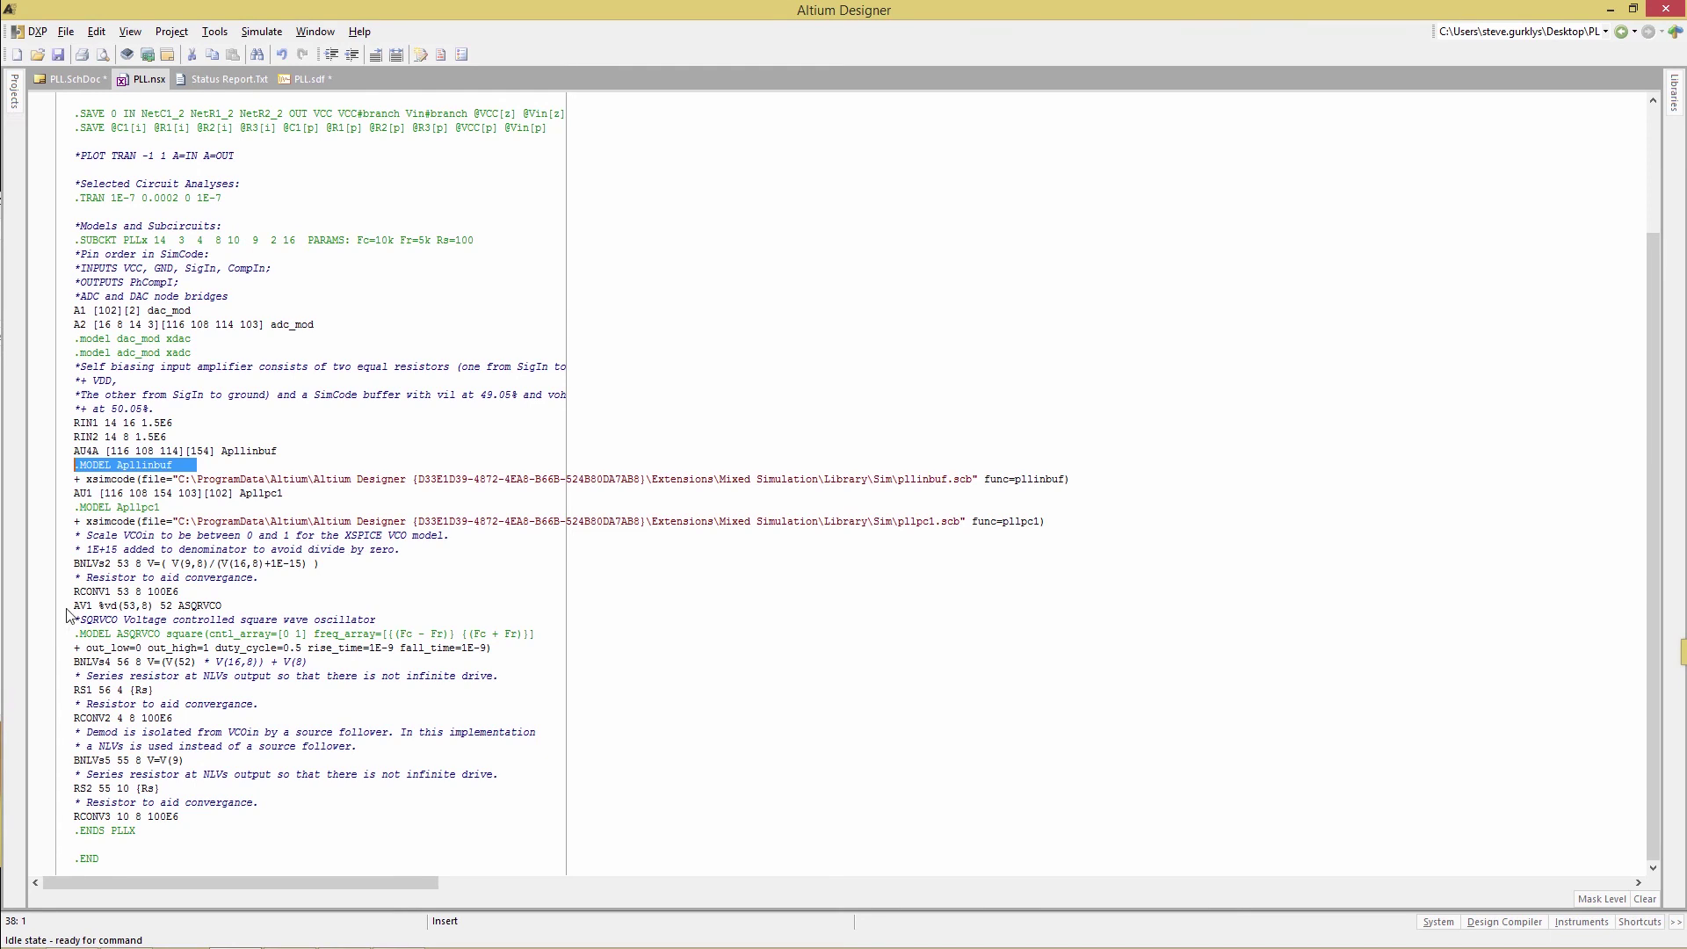
triple_click(915, 484)
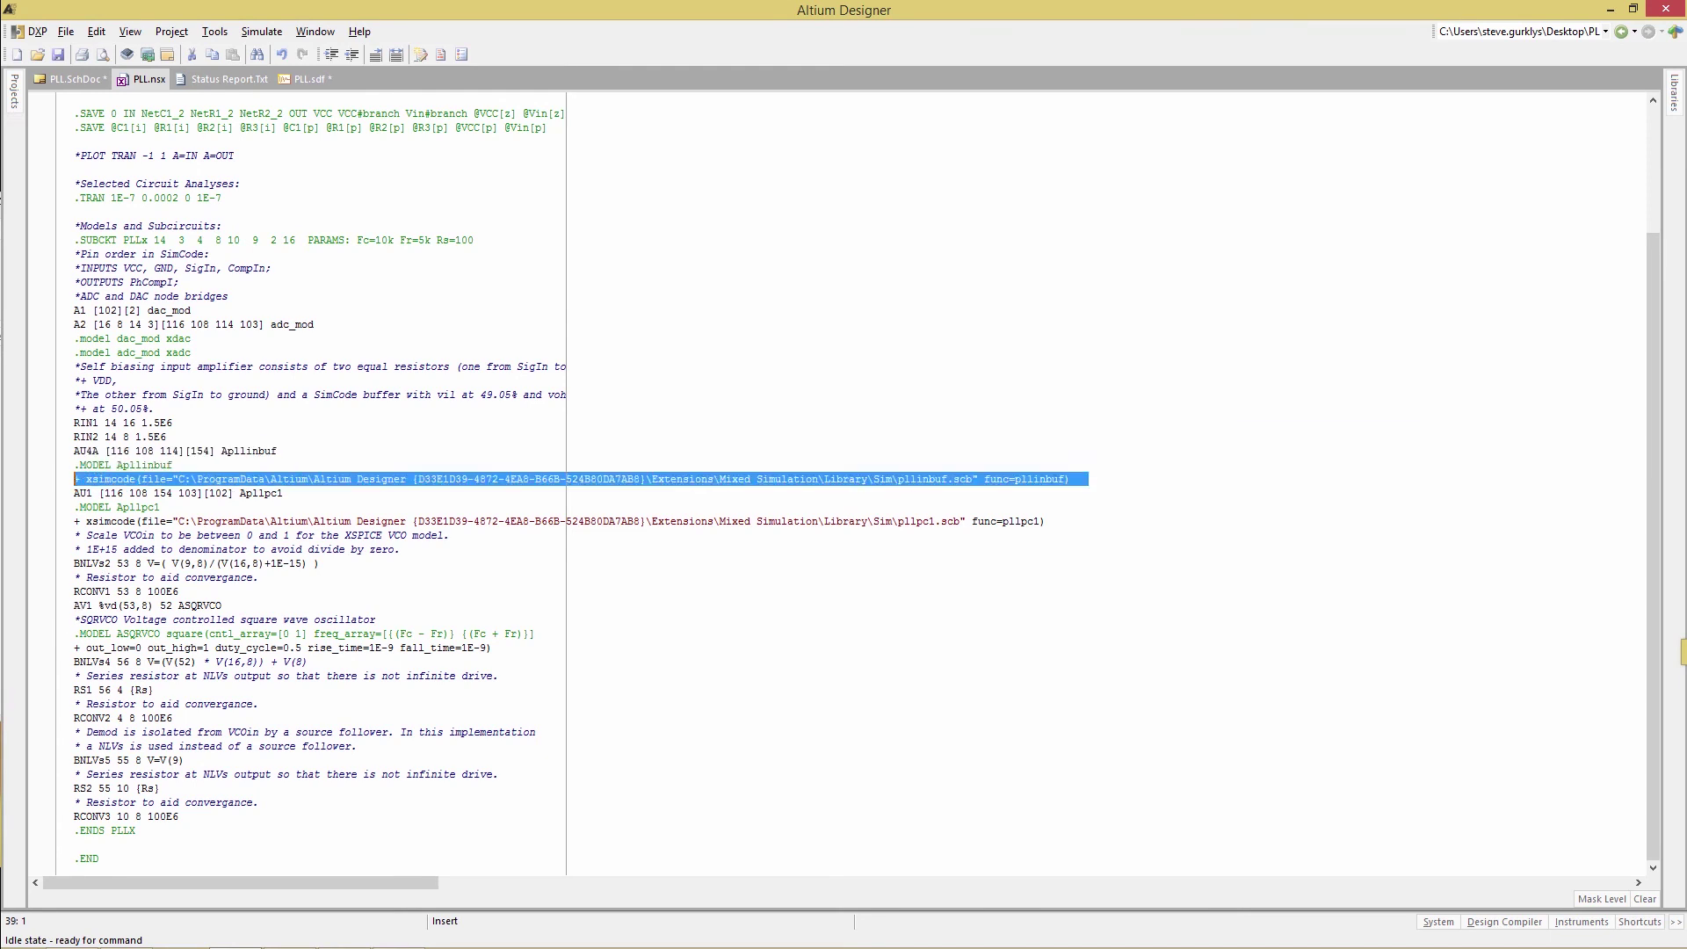